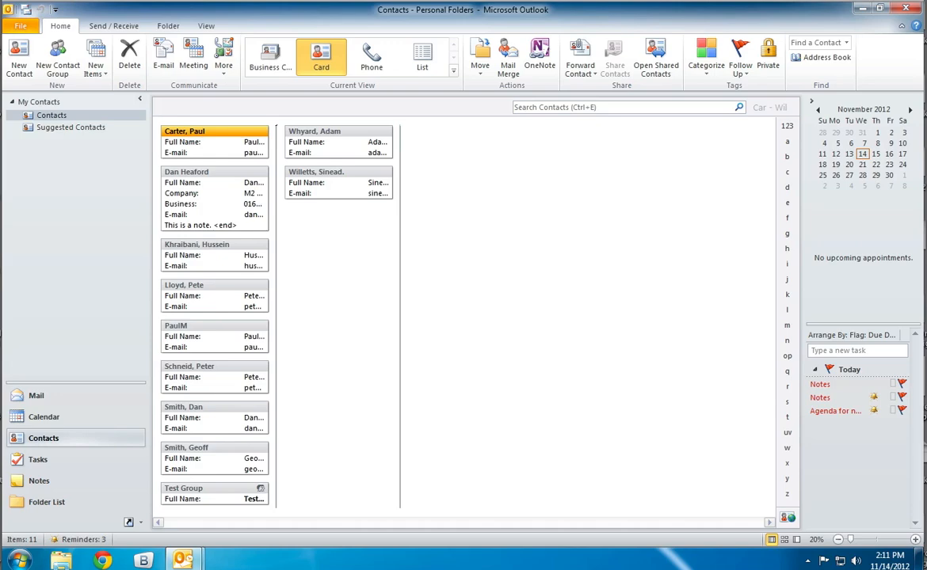
Visit Mail, return to Contacts, and compare the Business Card, Card, Phone and List views, ending in Card view.
click(40, 400)
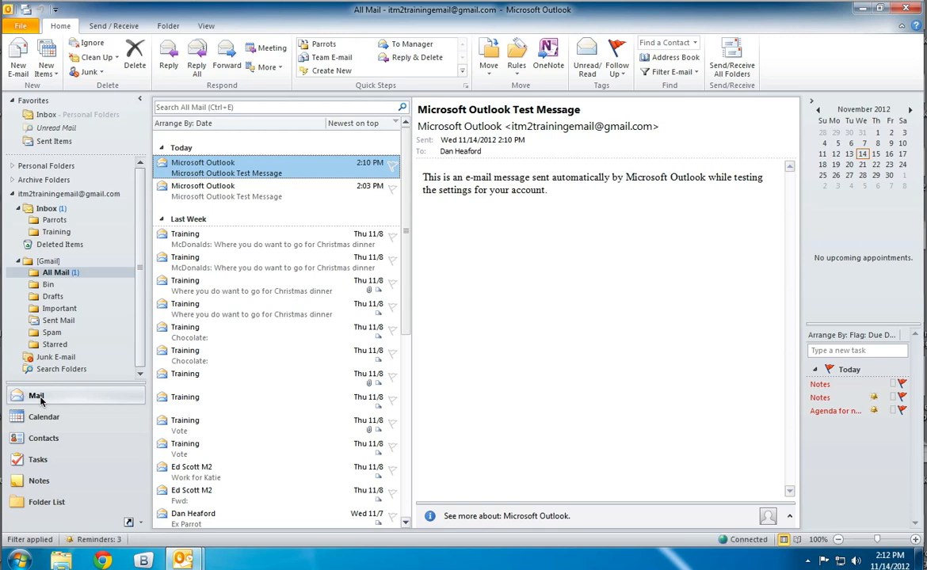
click(79, 441)
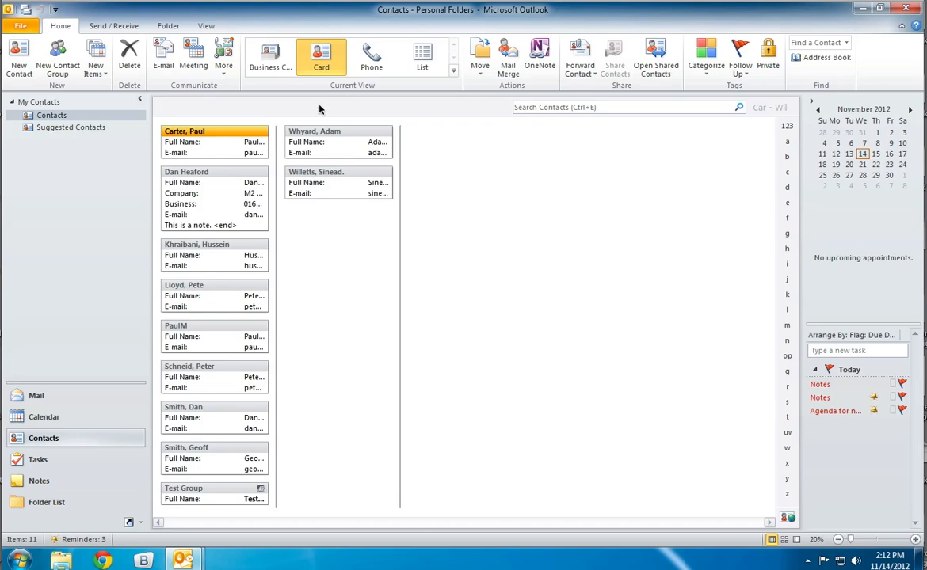
click(273, 58)
click(321, 57)
click(372, 59)
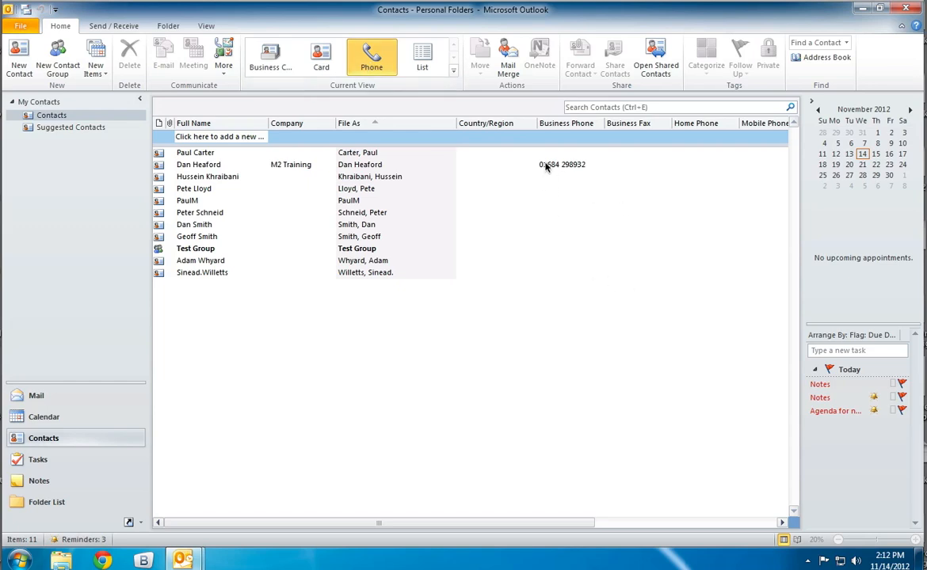
click(421, 60)
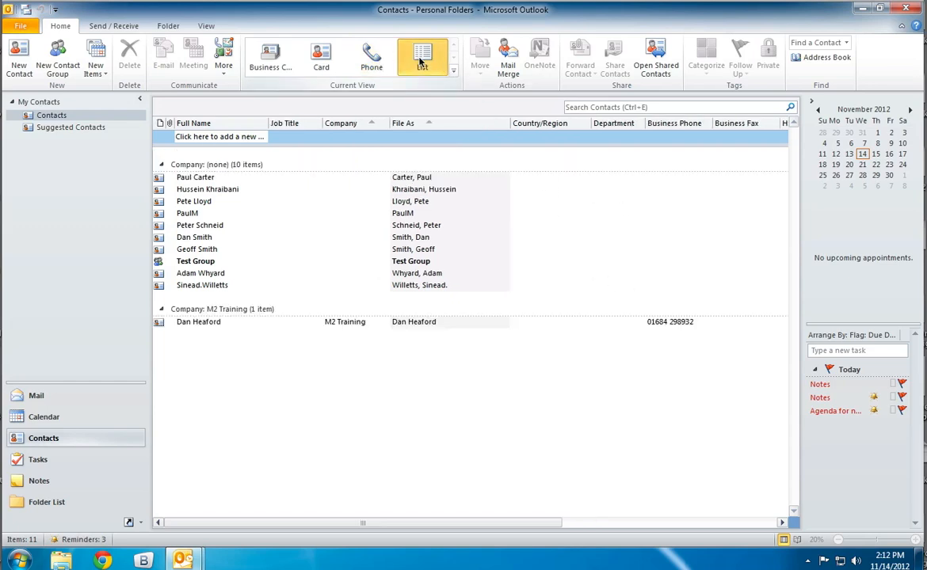
click(372, 57)
click(327, 58)
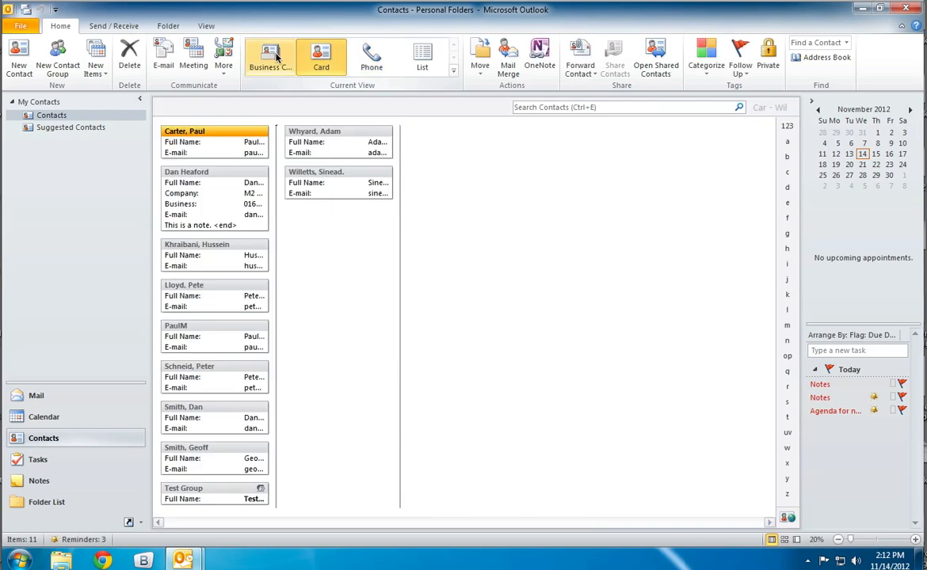
click(278, 59)
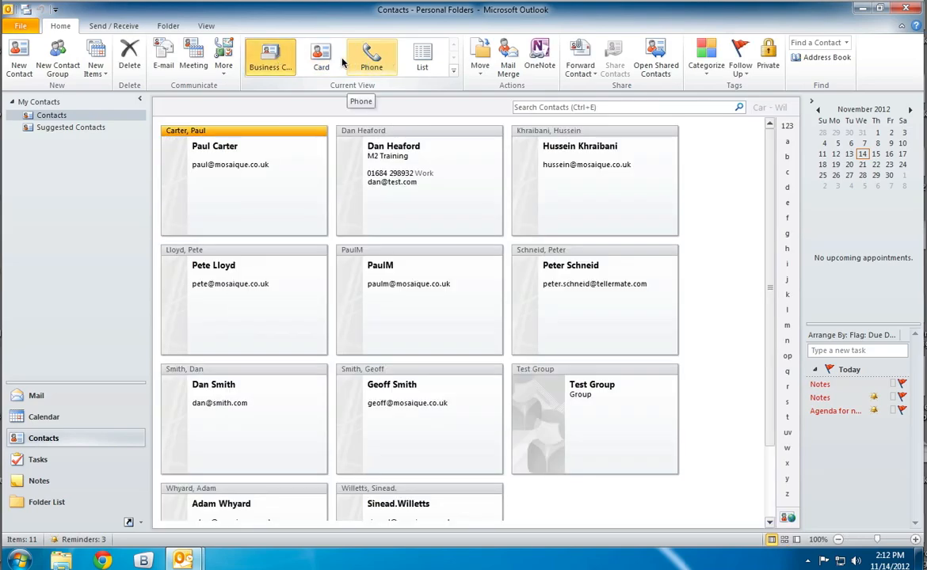
click(329, 60)
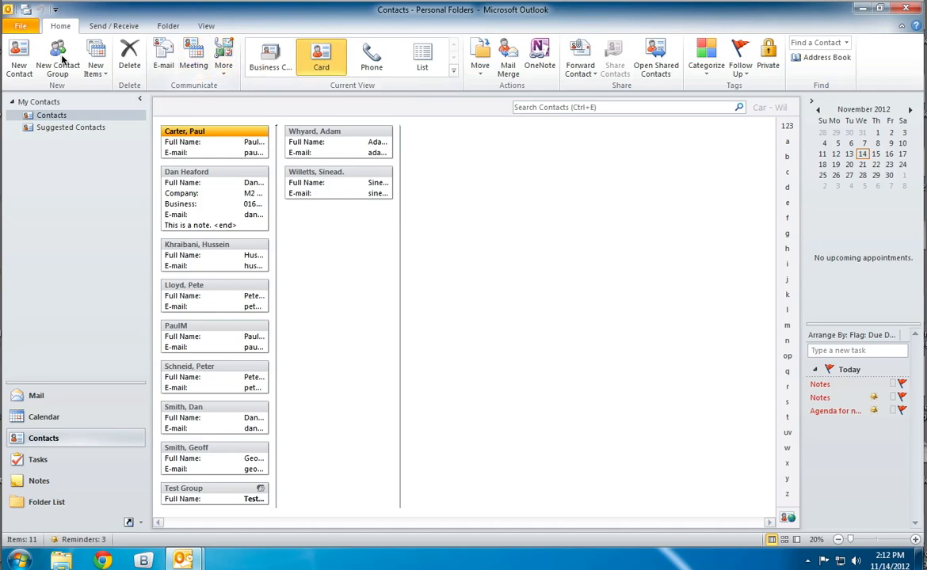
Start a new contact, minimise the main window behind it, and enter the contact's full name.
click(19, 60)
key(Escape)
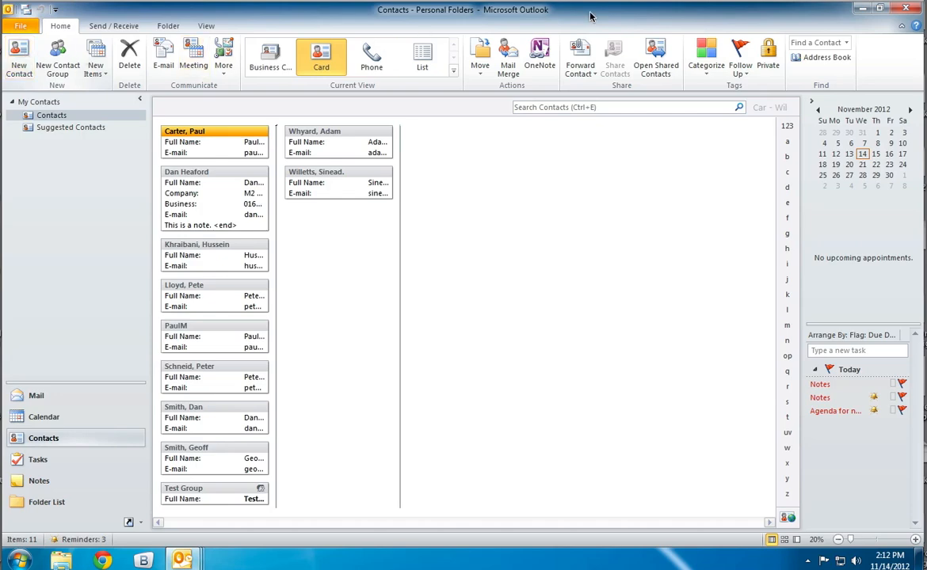
click(862, 8)
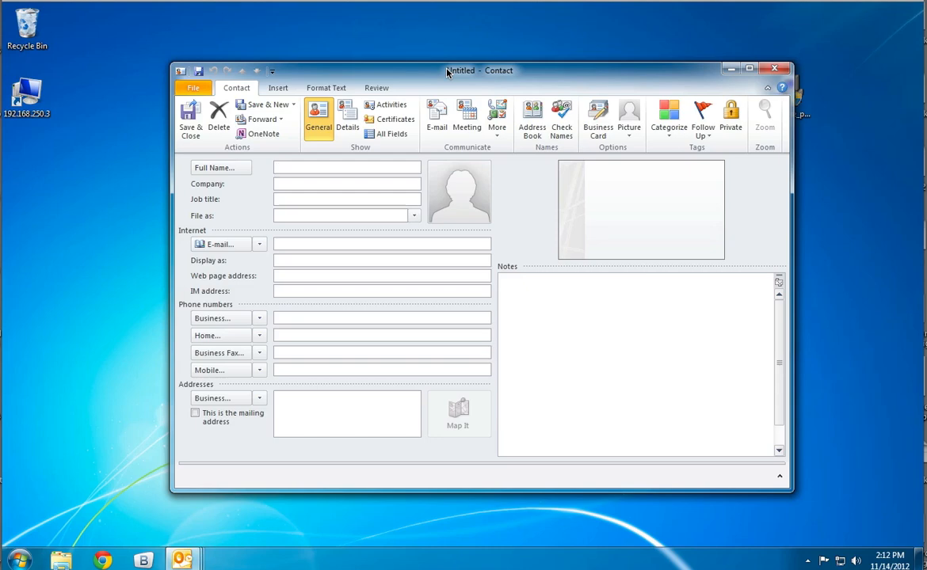
text(Joe Bloggs)
key(Tab)
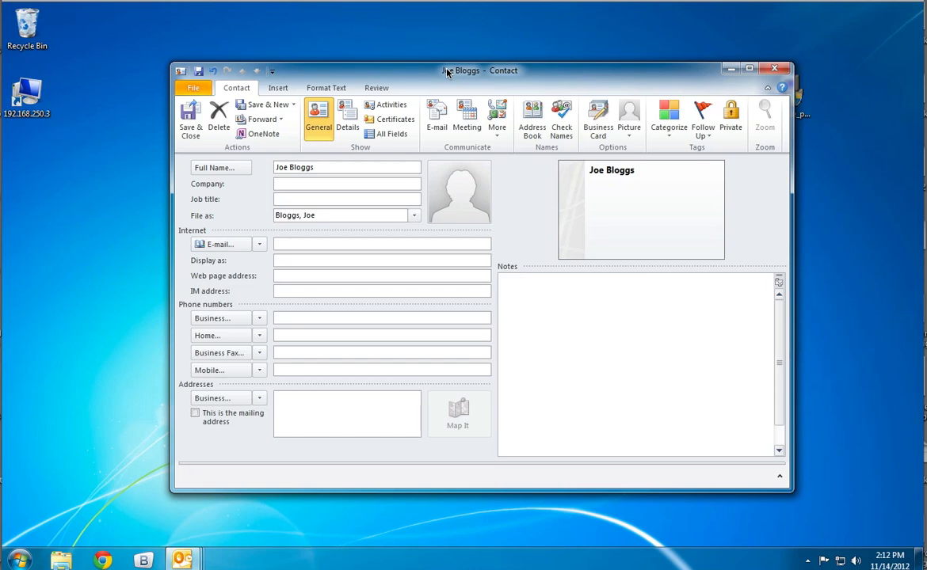
Enter Shoe Co as the contact's company and file the contact as first name followed by last name.
text(Shoe Co)
click(415, 216)
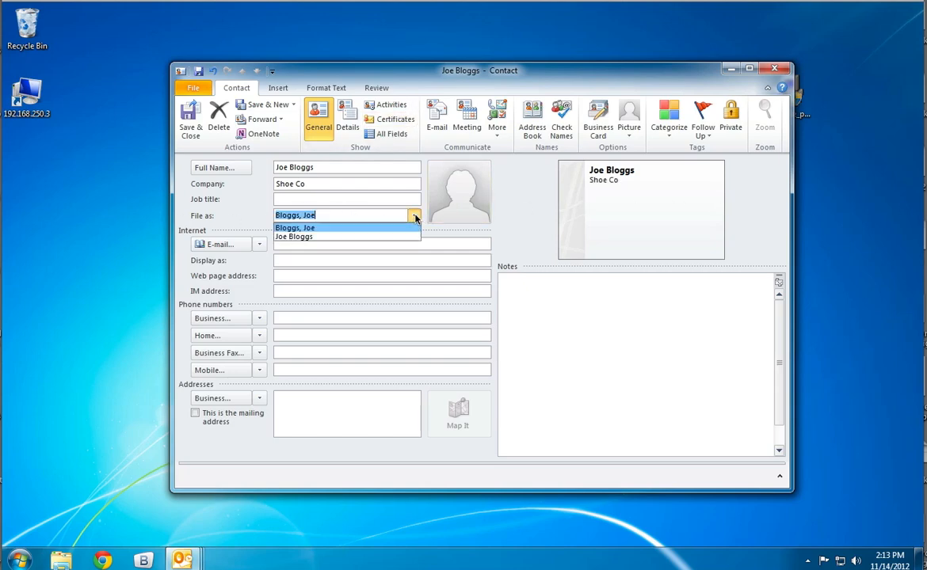
click(386, 238)
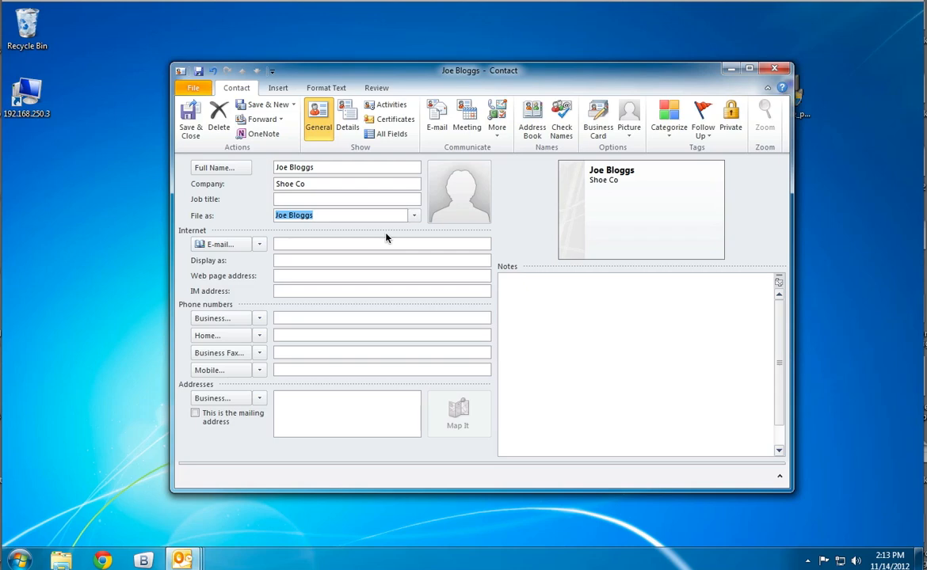
Fill in the contact's e-mail address.
click(332, 247)
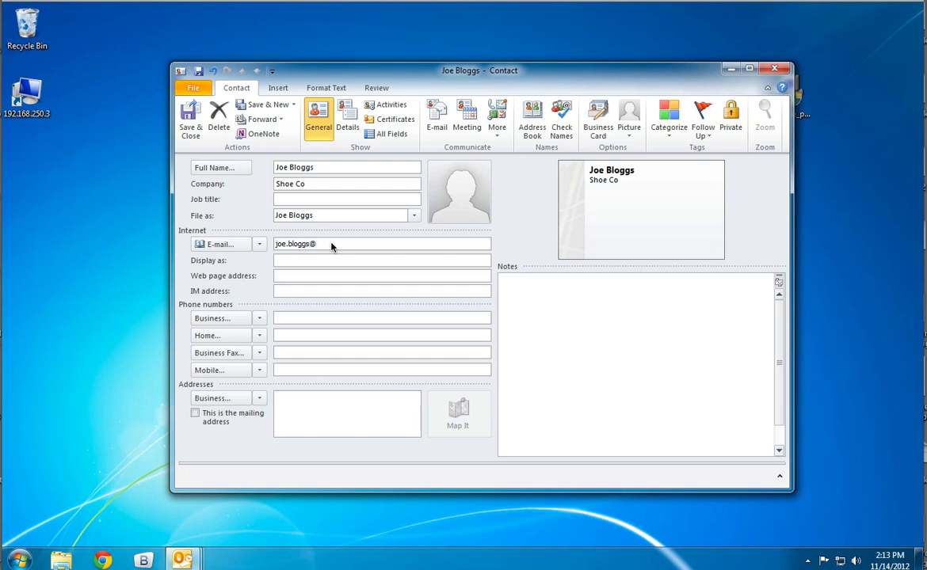
Fill in the contact's business phone number and add a note saying that the contact is a great guy.
click(287, 320)
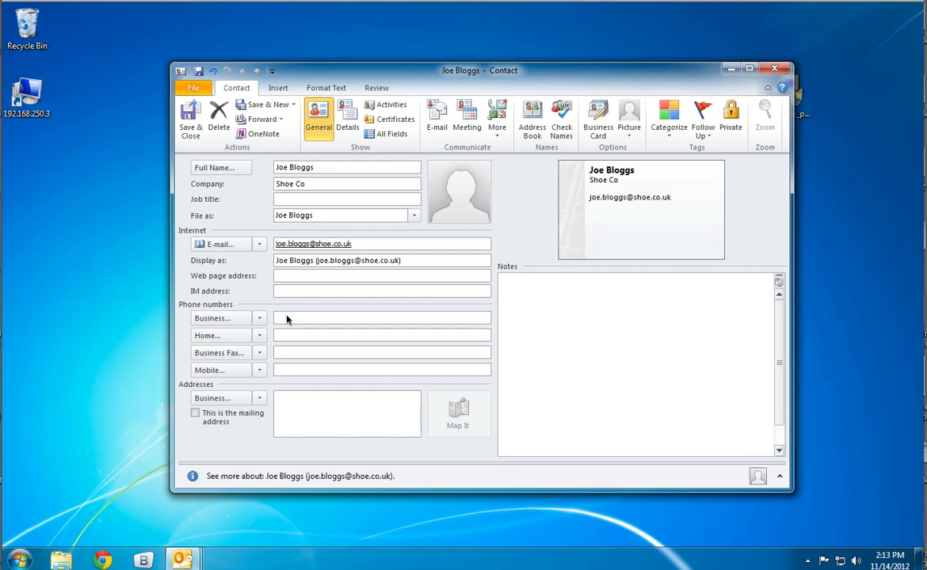
text(01684 5555 5555)
click(582, 308)
text(Joe)
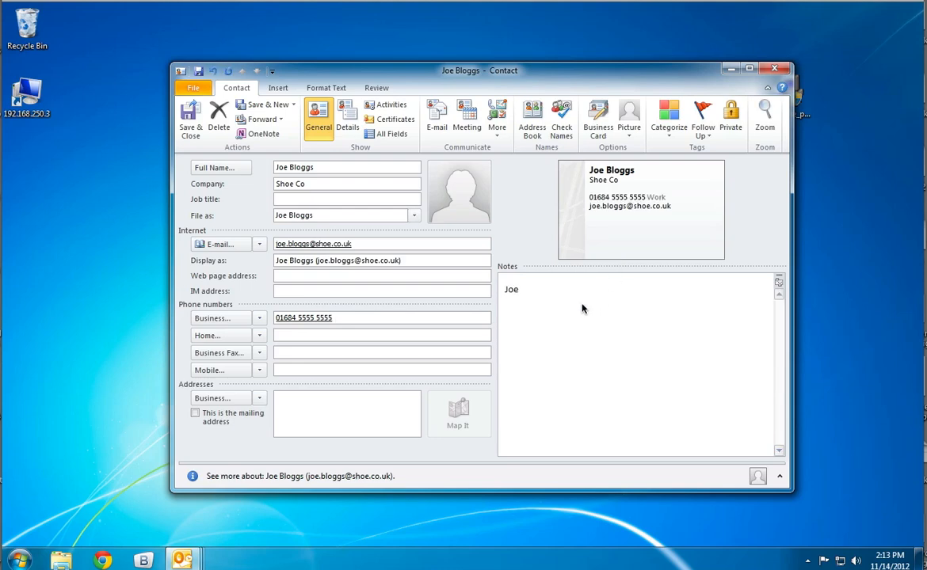
text( is a great guy.)
Examine the available address types and phone number types for the contact without changing them.
click(258, 396)
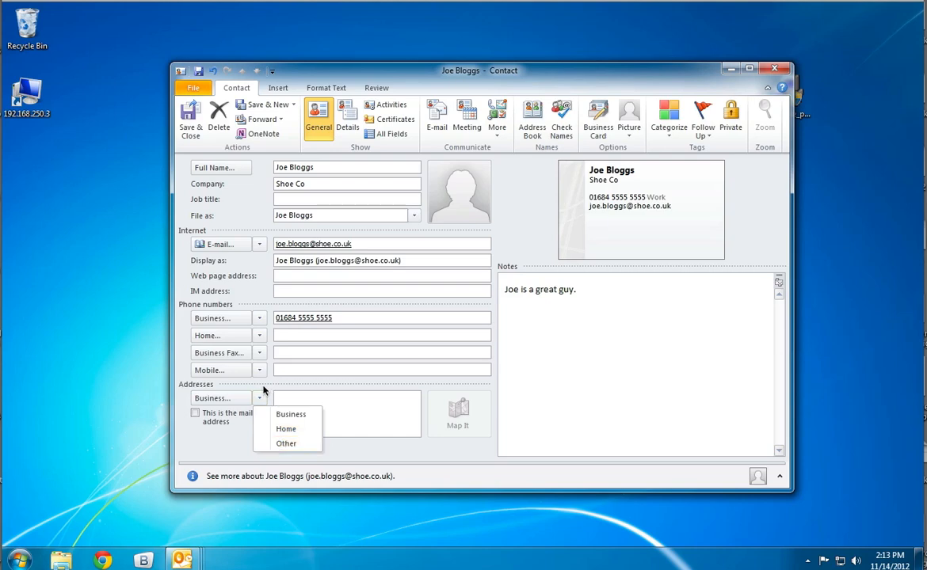
click(259, 371)
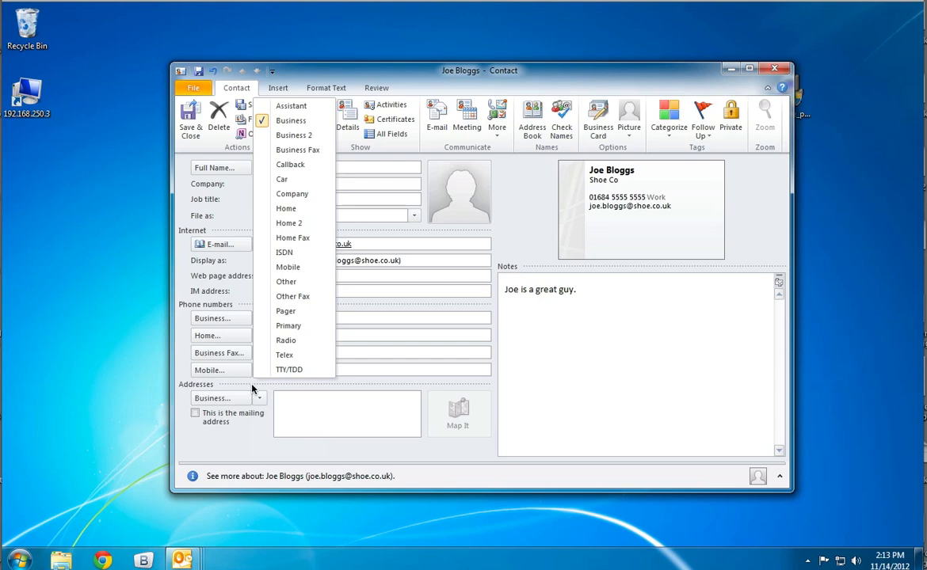
click(260, 386)
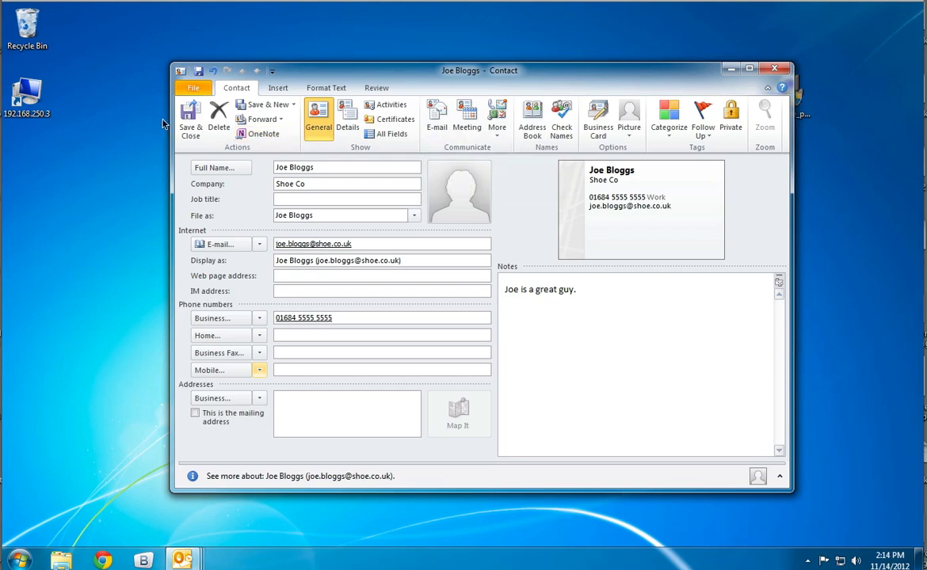
Save and close the new contact, close the reminders window and bring the contacts list back up with no blank form open.
click(191, 116)
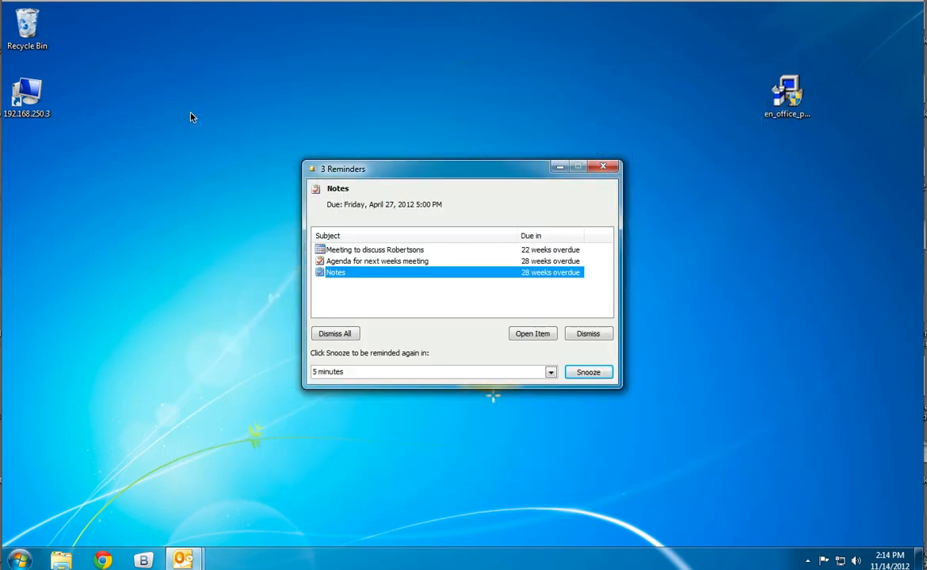
click(607, 166)
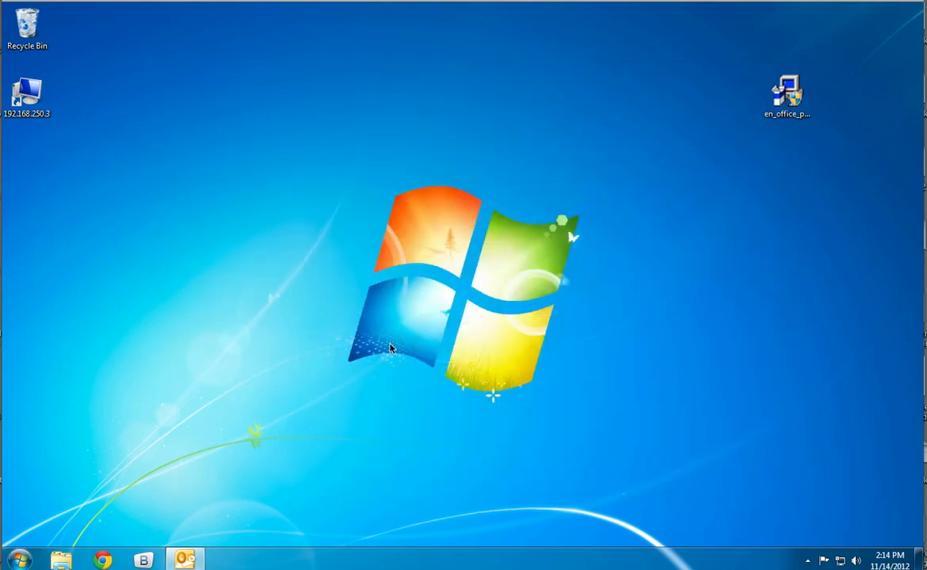
click(184, 562)
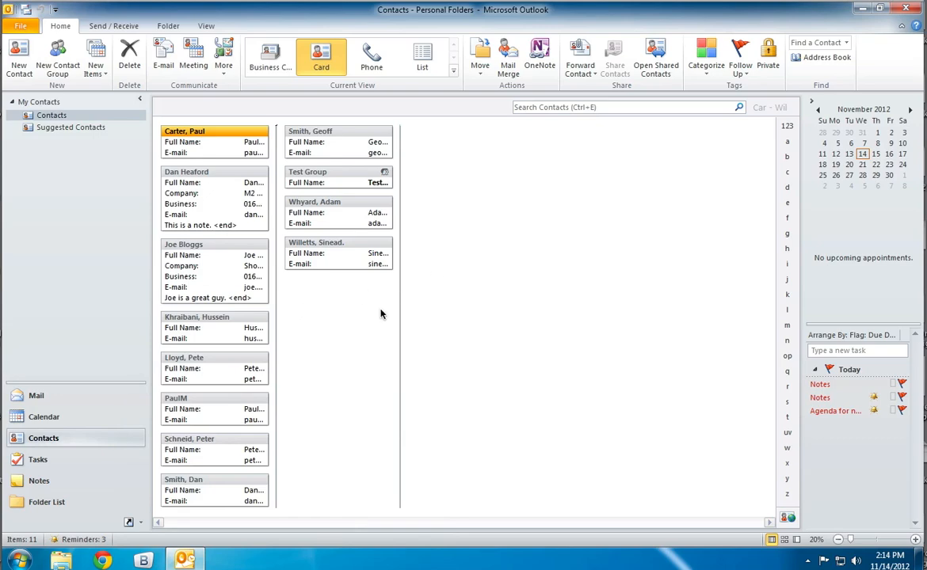
key(ctrl+n)
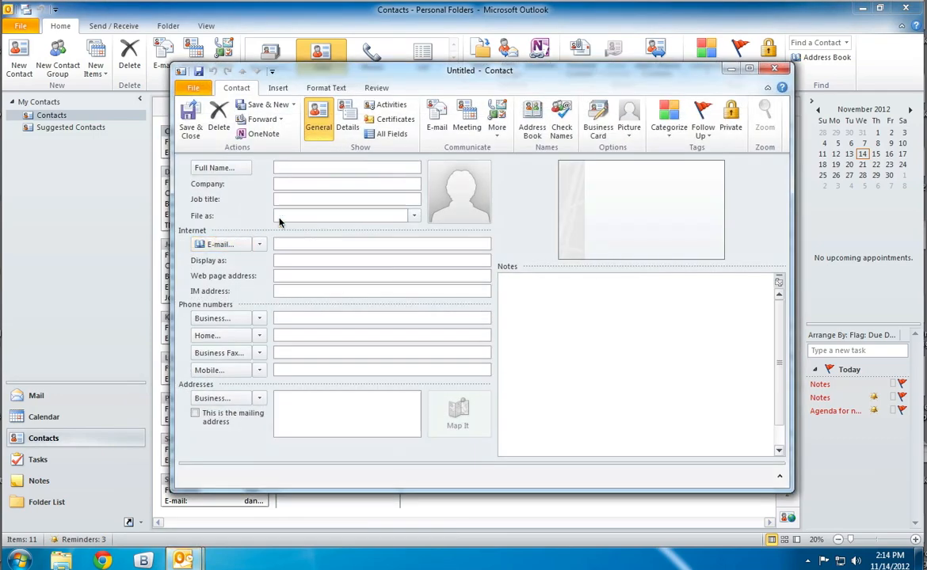
click(774, 71)
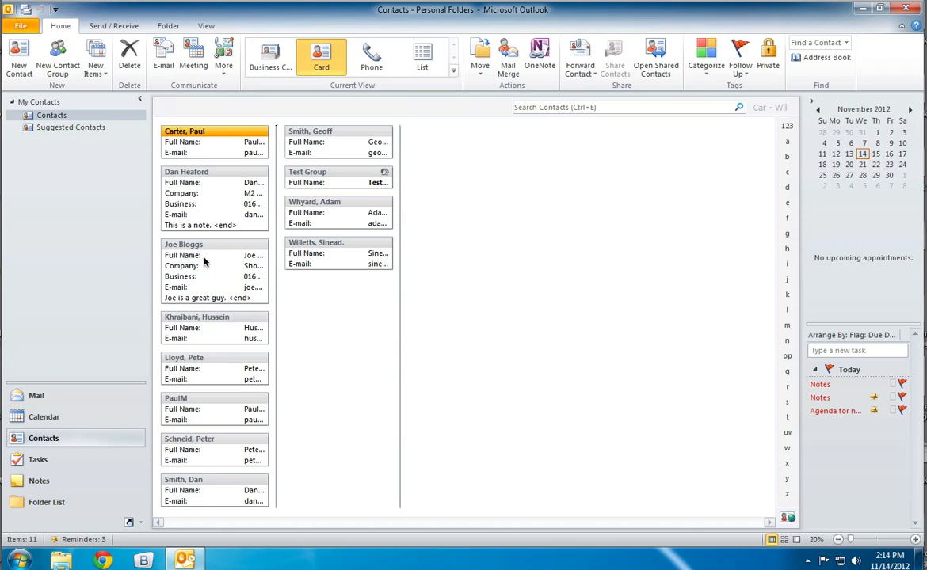
Show the contacts as business cards and select the newly added Shoe Co contact.
click(238, 281)
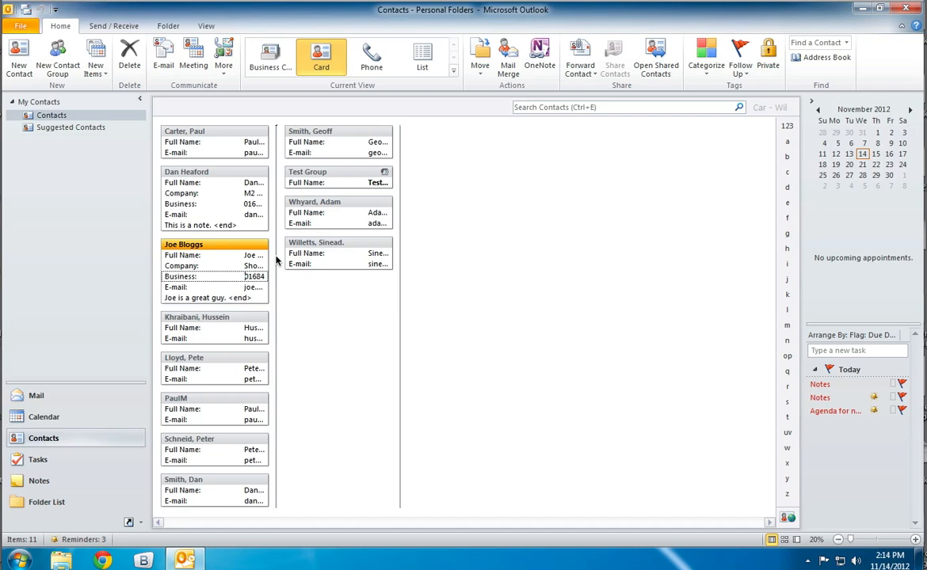
click(273, 70)
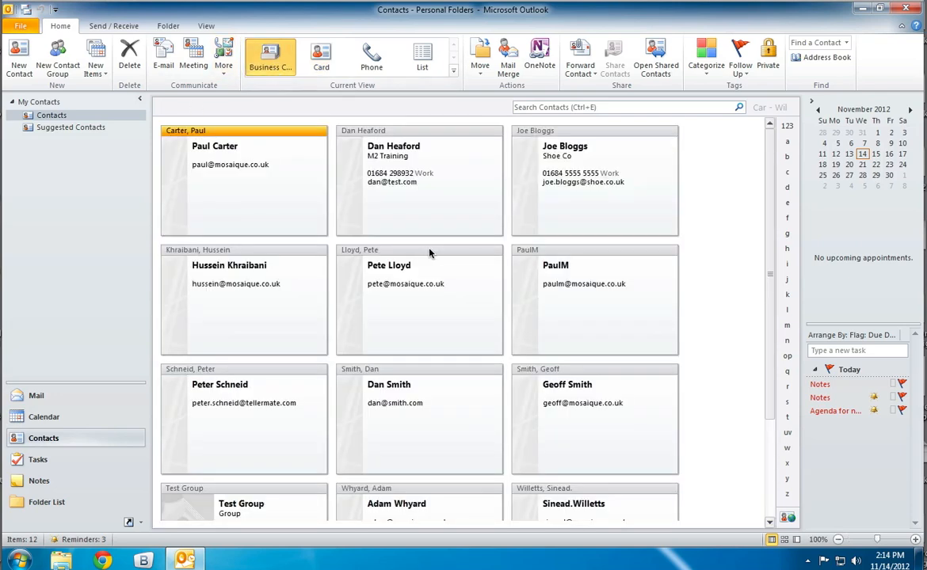
click(540, 210)
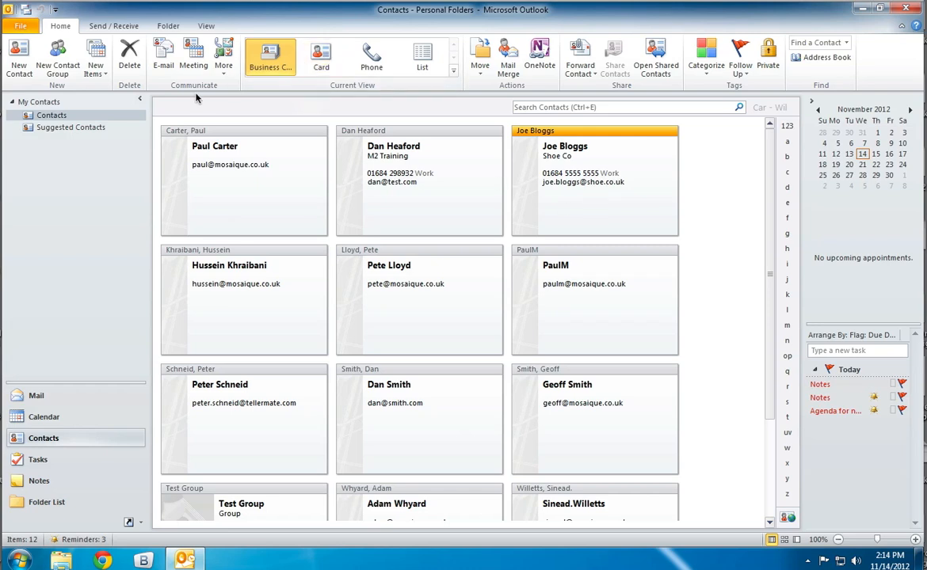
Create a new contact group named Shoe Co.
click(66, 59)
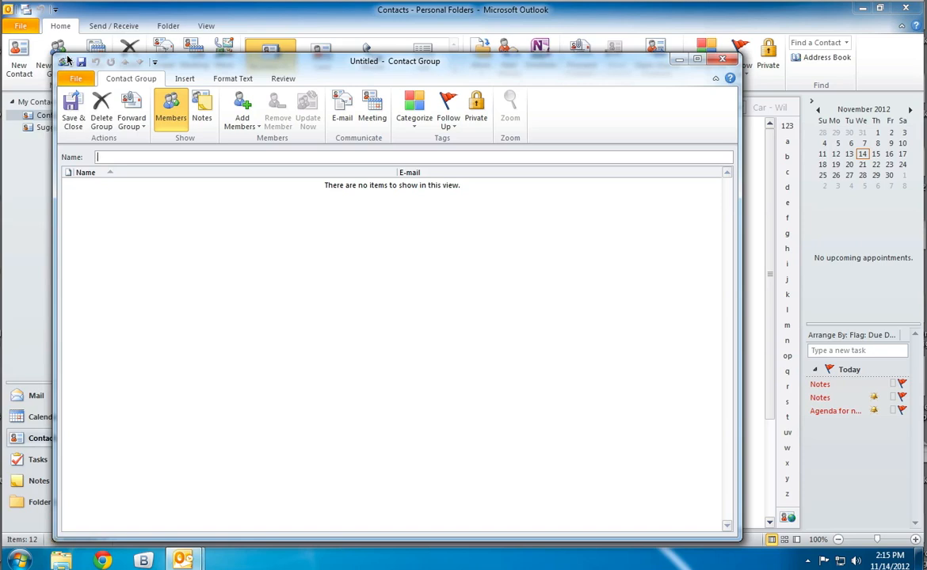
text(Shoe Co)
drag(127, 158, 49, 150)
click(136, 204)
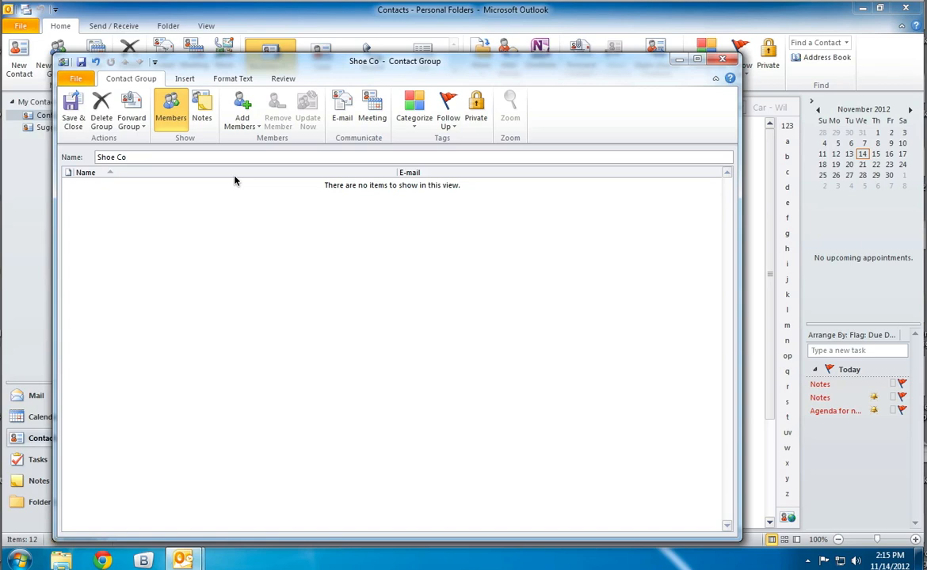
Add the existing Shoe Co contact from the Outlook contacts as the group's only member.
click(259, 129)
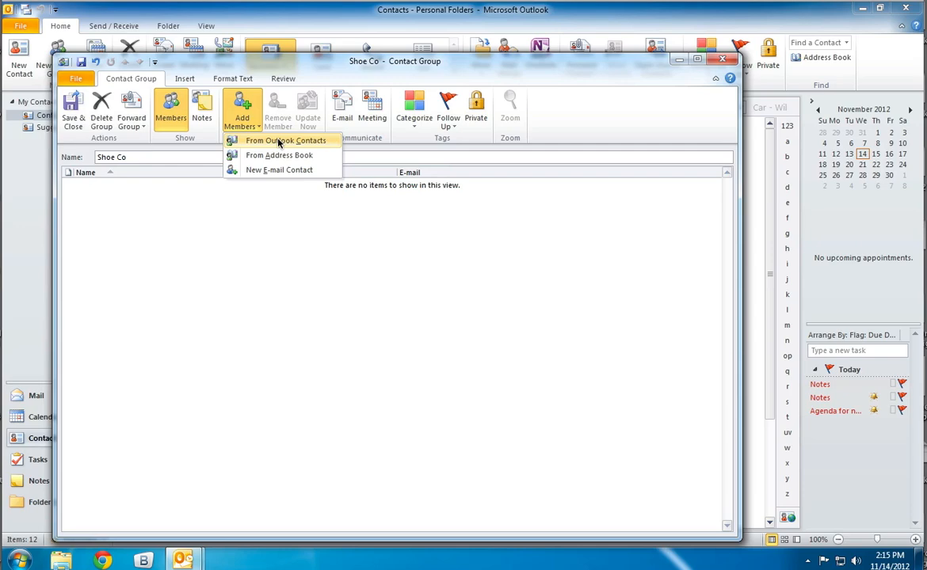
click(279, 142)
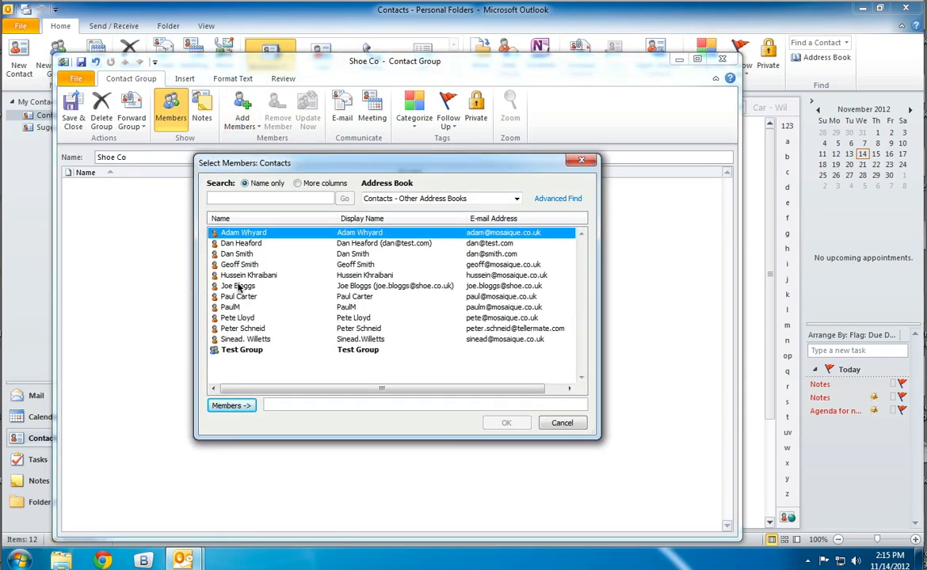
click(239, 286)
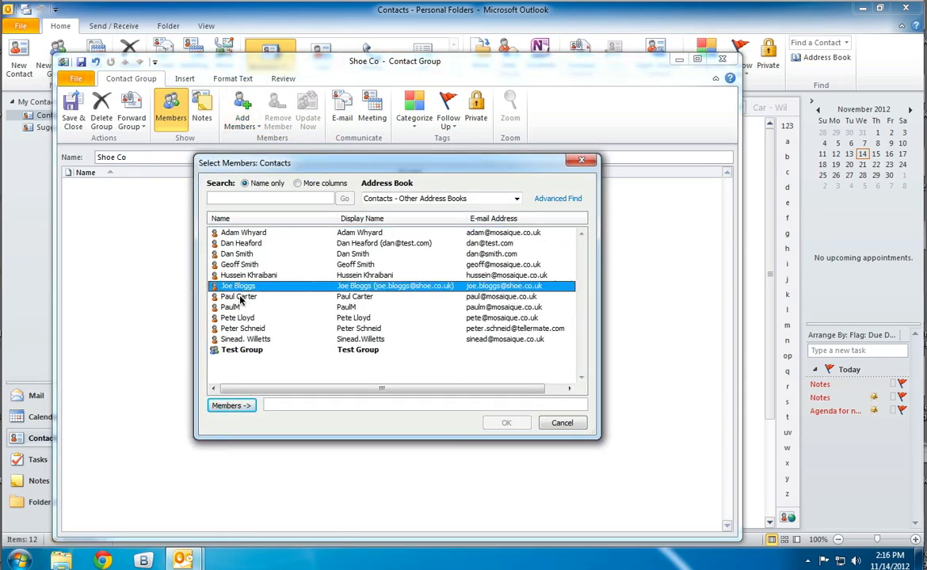
double_click(238, 289)
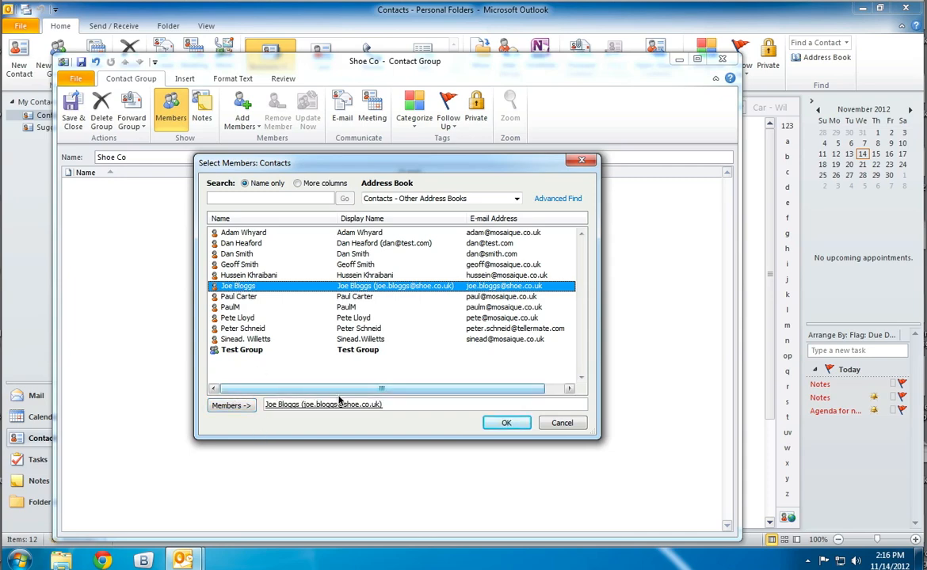
double_click(238, 307)
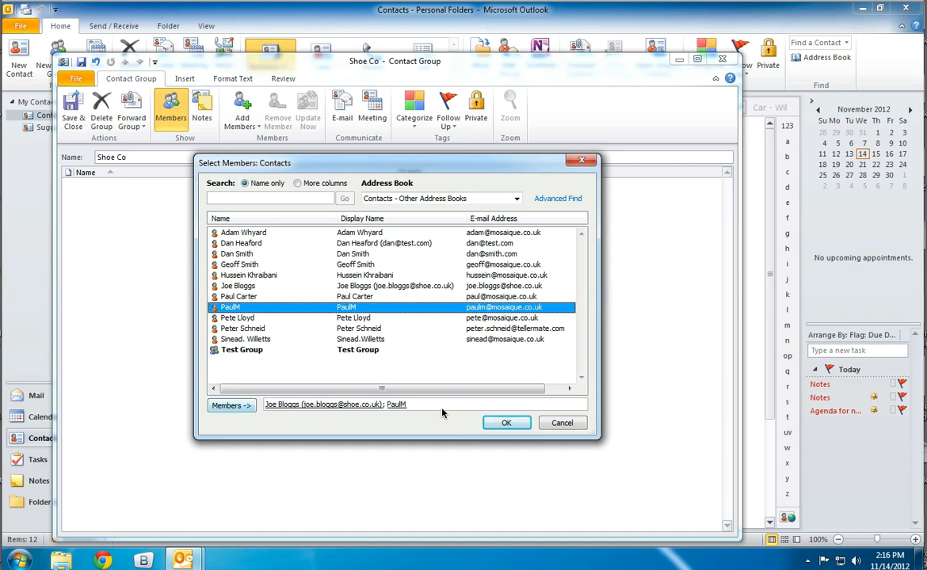
key(BackSpace)
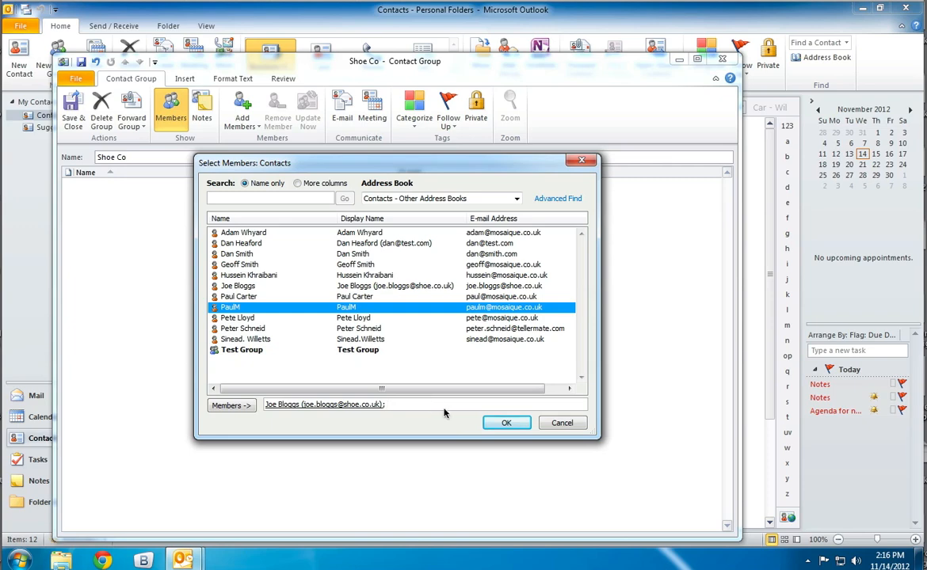
click(502, 423)
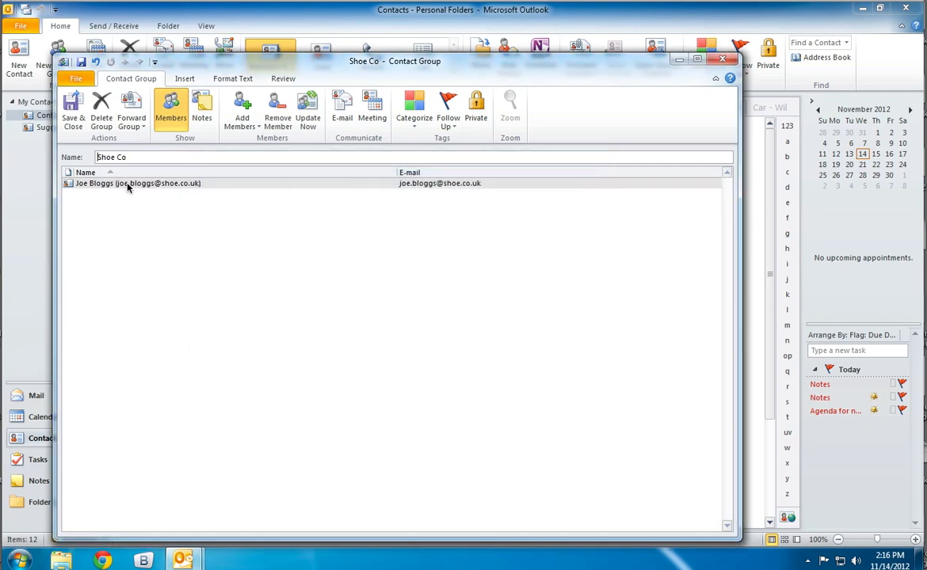
click(181, 221)
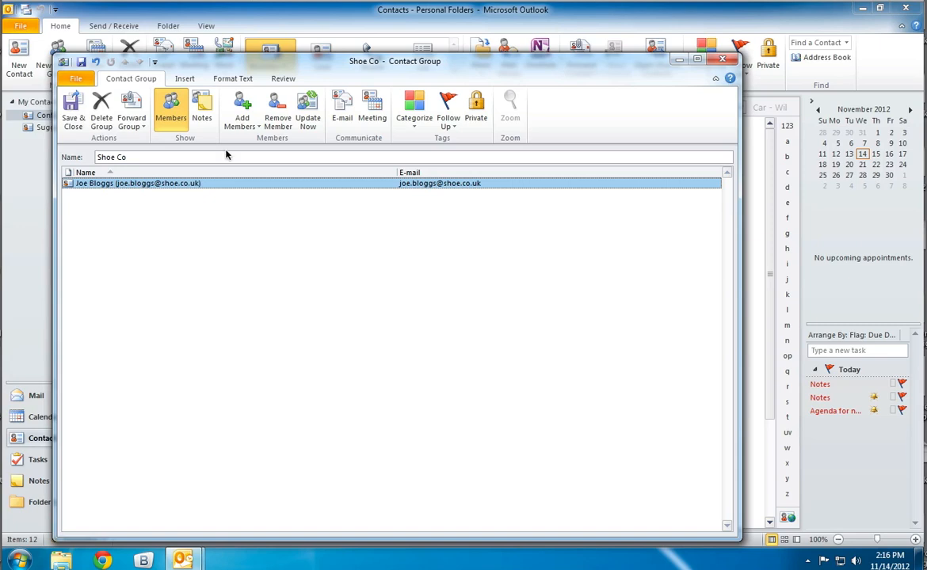
Add a new e-mail contact to the group with a display name and e-mail address, then save and close the group.
click(234, 120)
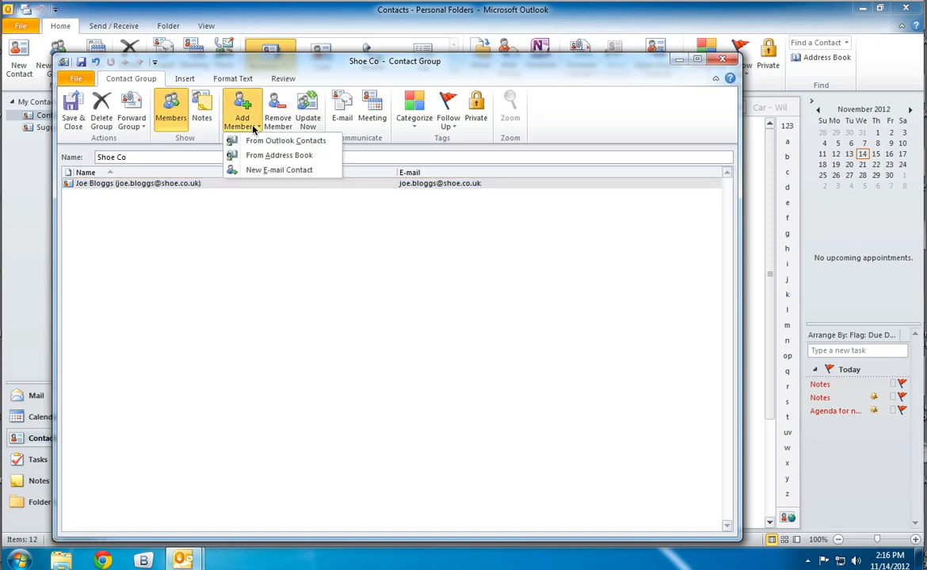
click(269, 171)
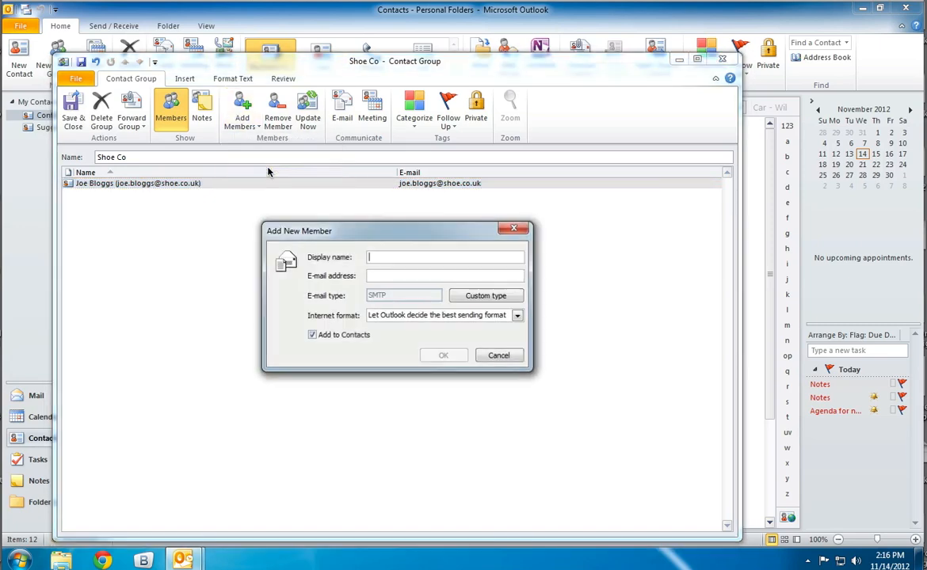
text(Fred)
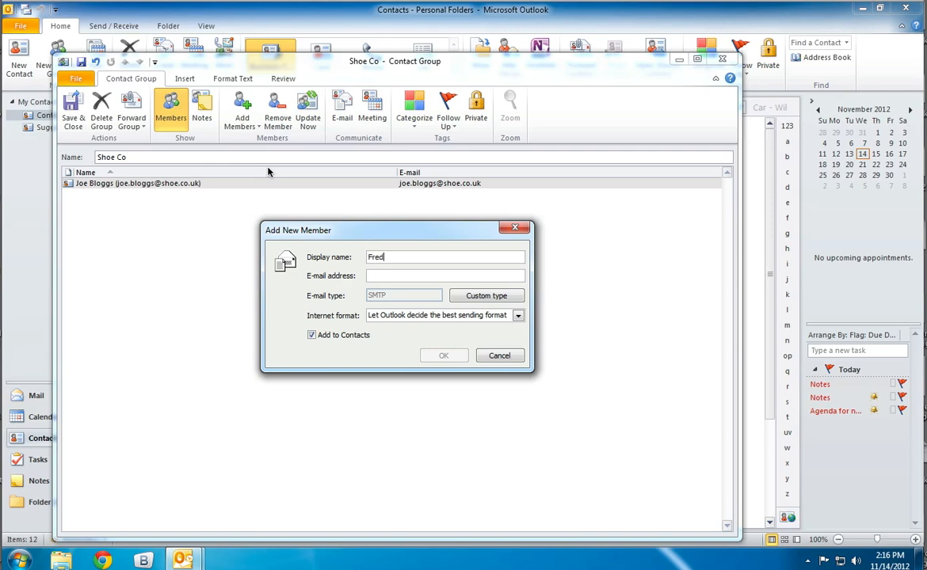
text( Bloggs)
key(Tab)
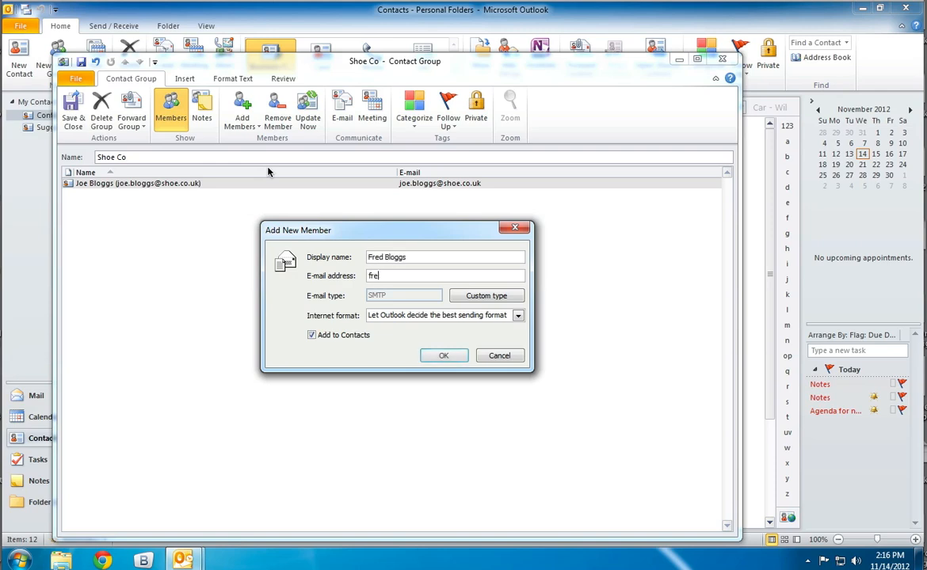
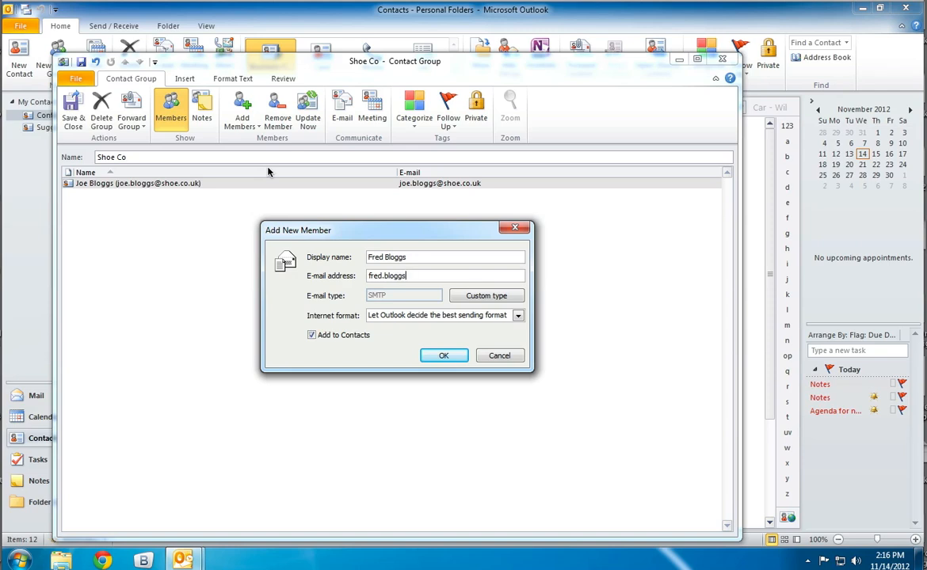
click(448, 356)
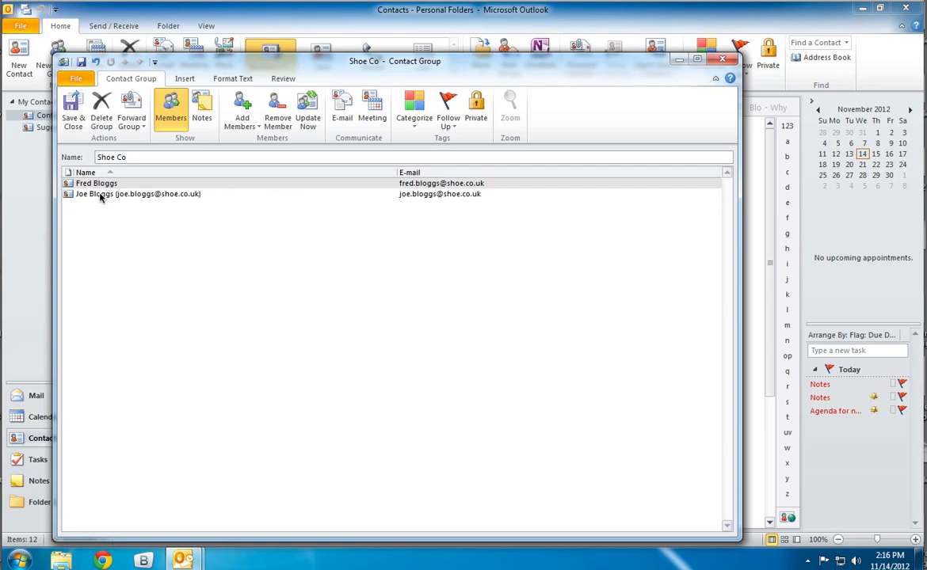
click(72, 111)
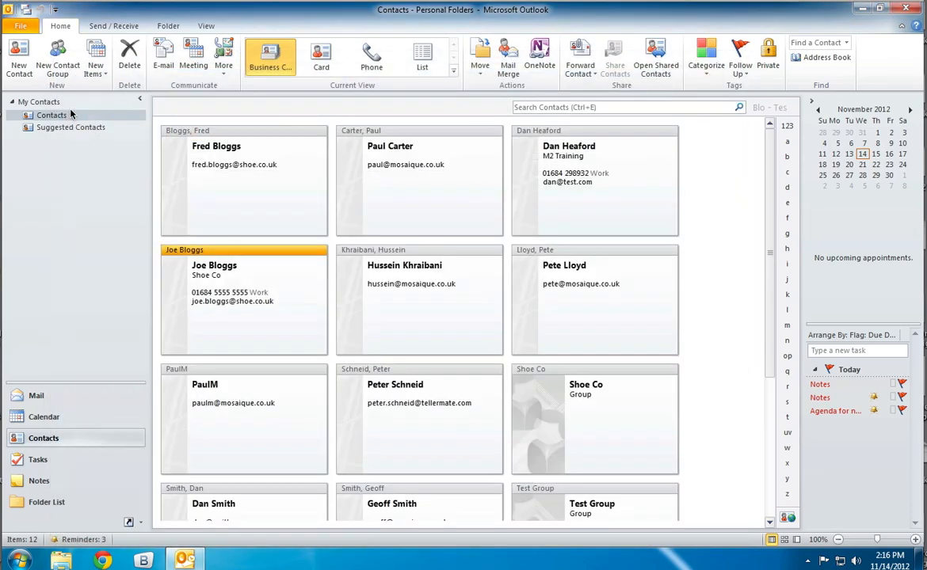
Find the Shoe Co group among the business cards under the letter S and select it.
scroll(782, 282, down, 3)
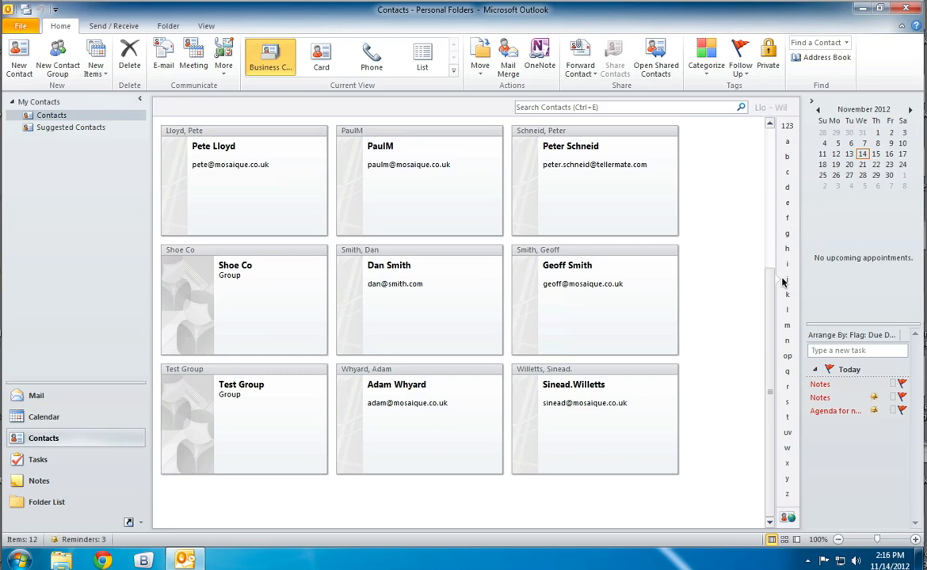
scroll(783, 282, up, 1)
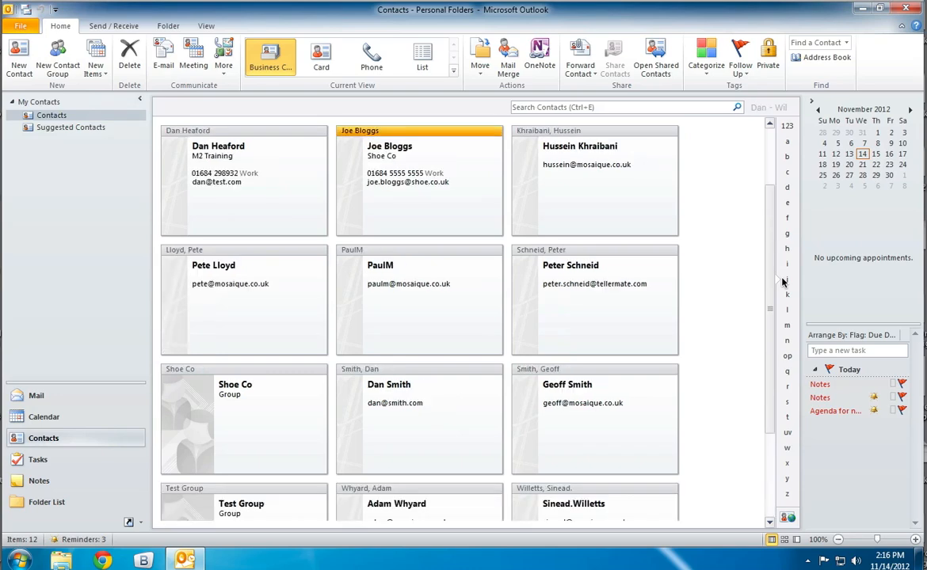
click(787, 402)
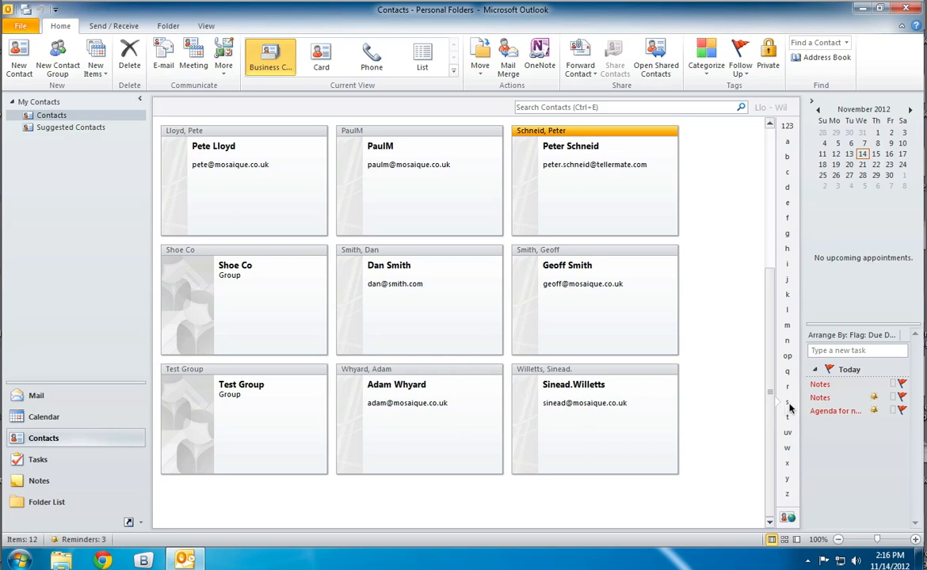
click(233, 294)
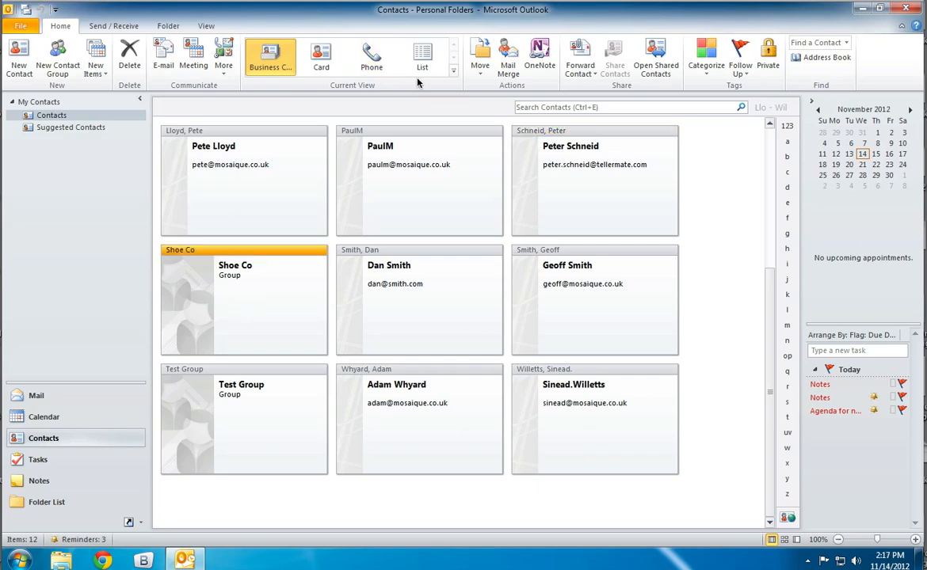
Show the contacts in the Phone view, compare the group entries with individual contacts and select the Shoe Co group.
click(371, 63)
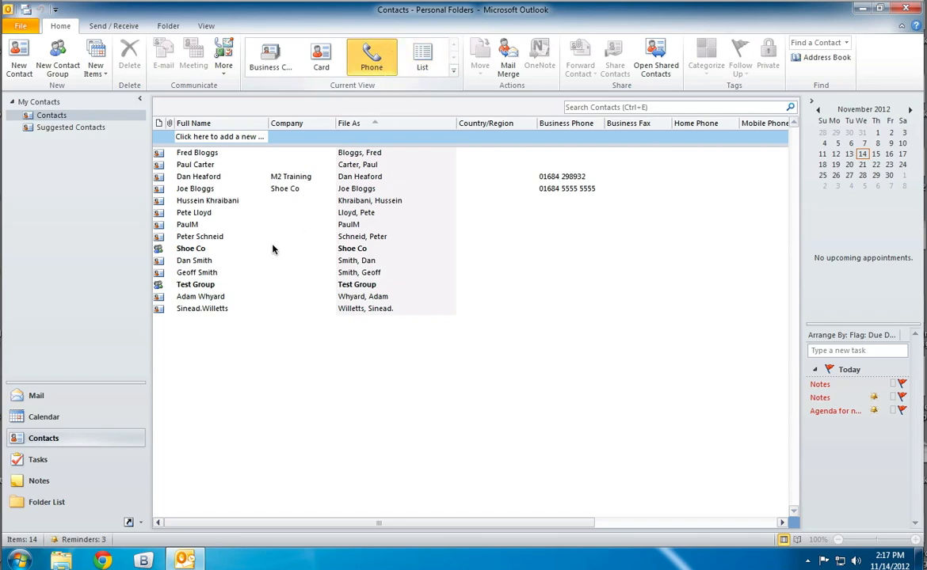
click(191, 285)
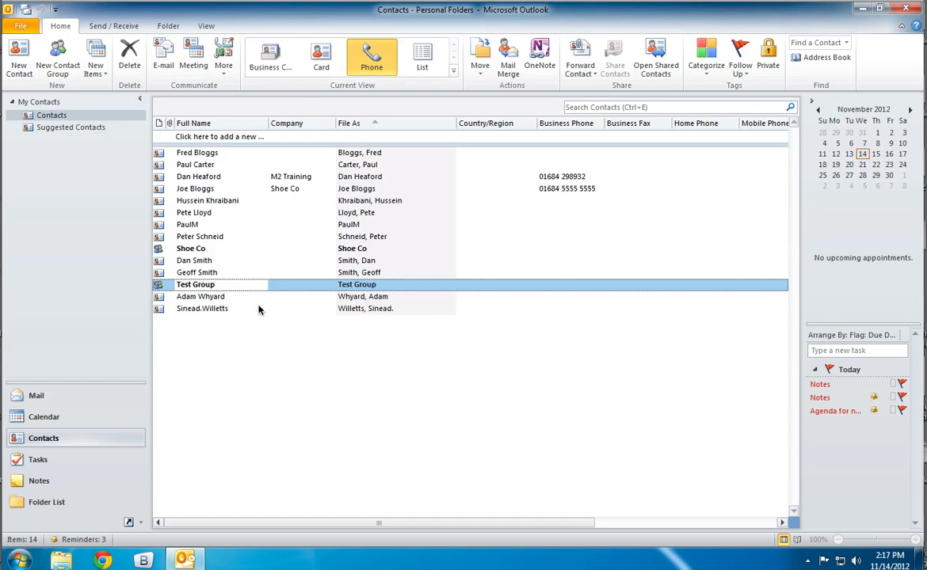
click(160, 260)
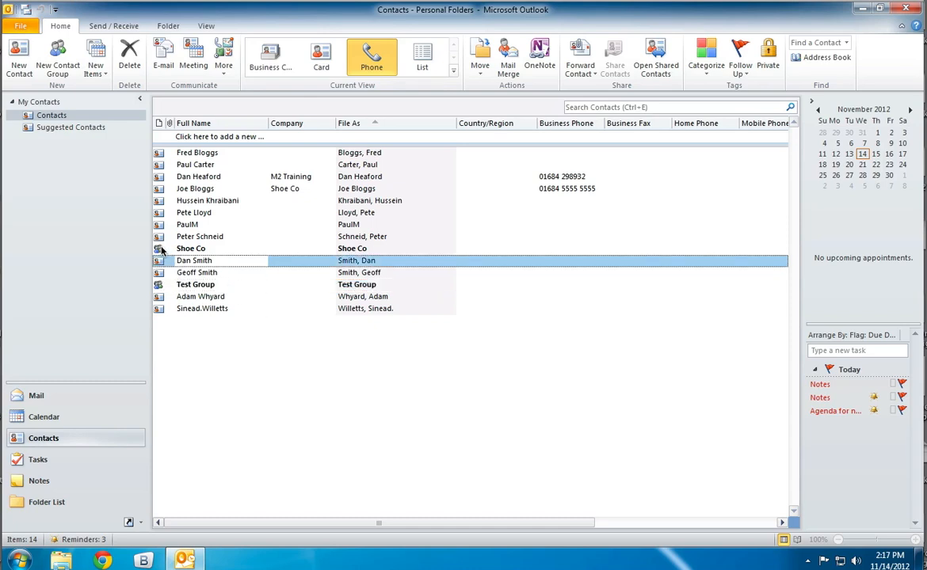
click(160, 249)
click(159, 260)
click(159, 249)
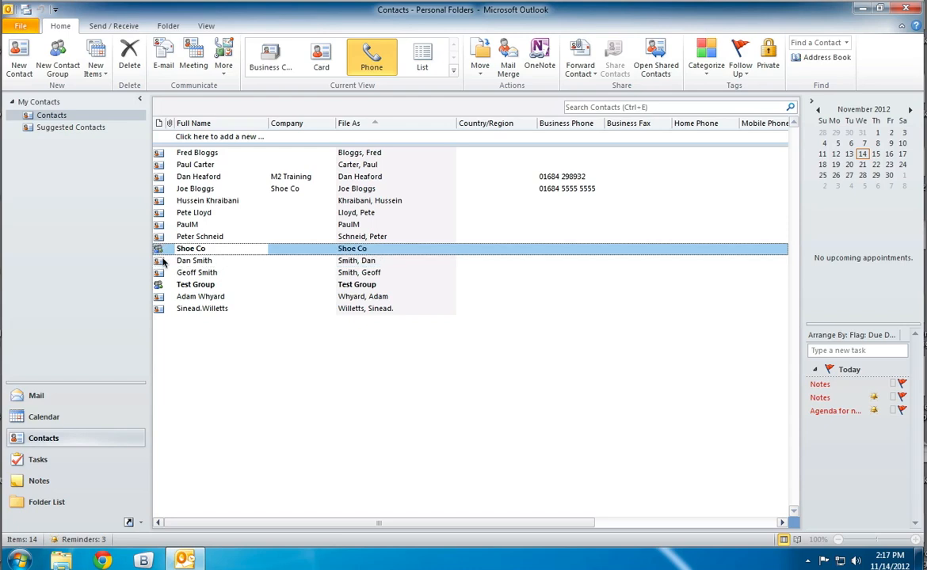
click(160, 260)
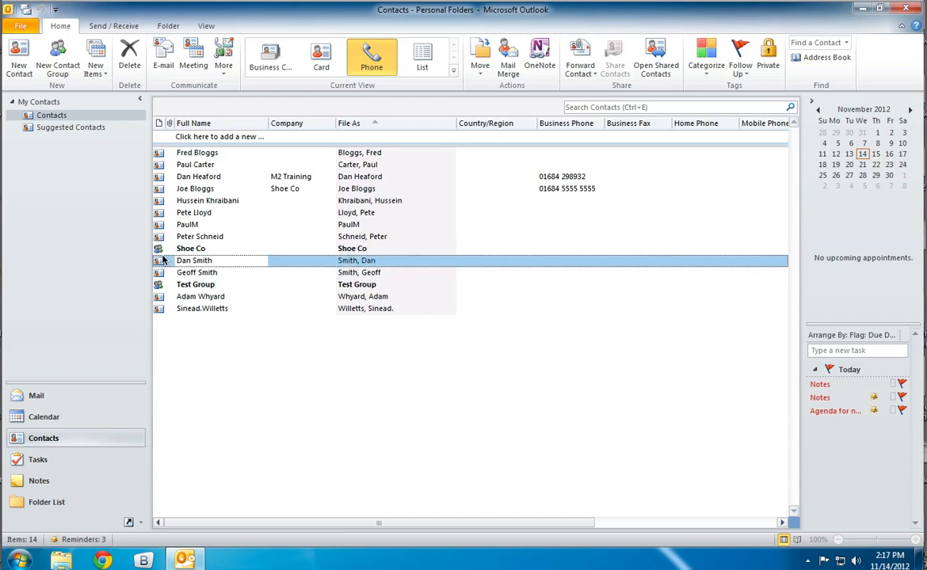
click(158, 250)
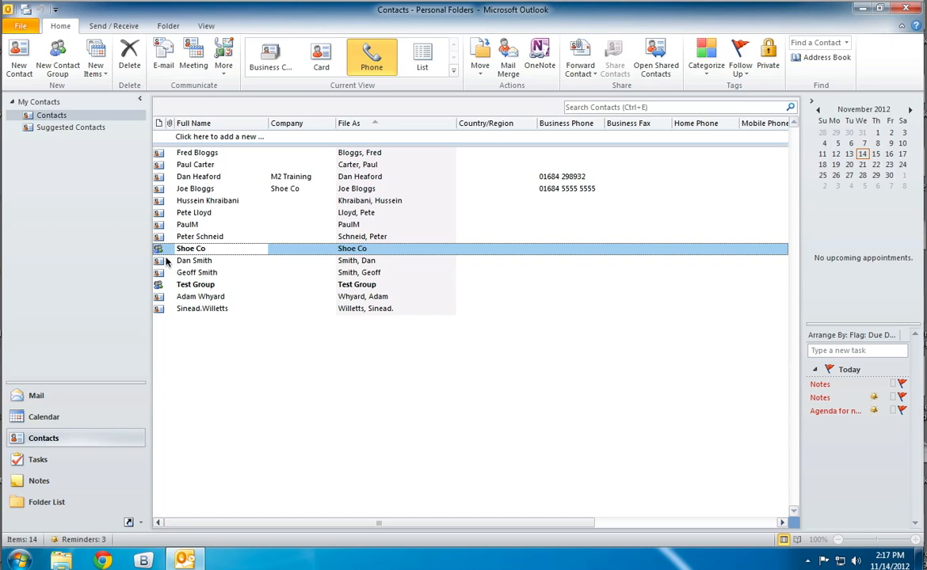
Create a new e-mail addressed to the Shoe Co group with the subject "I love shoes".
right_click(290, 252)
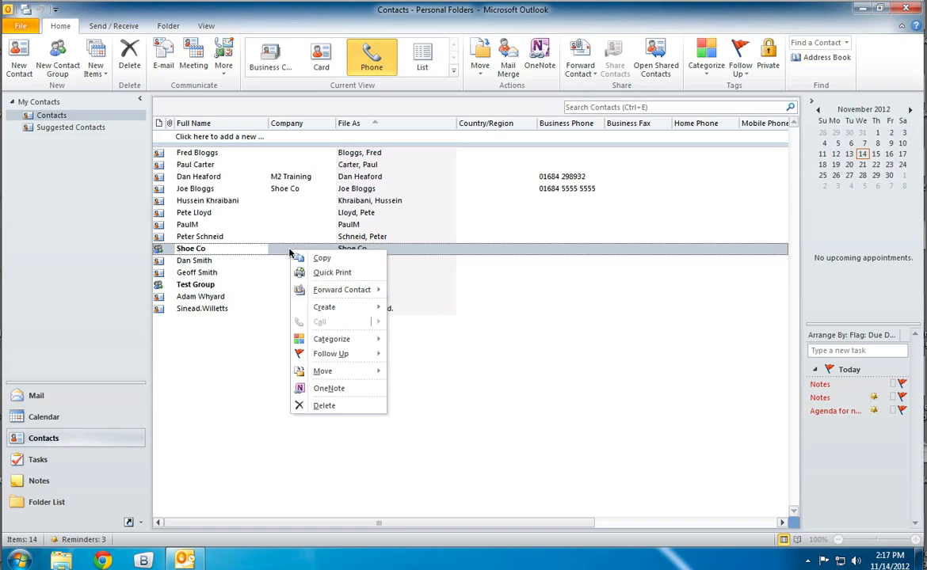
mouse_move(323, 291)
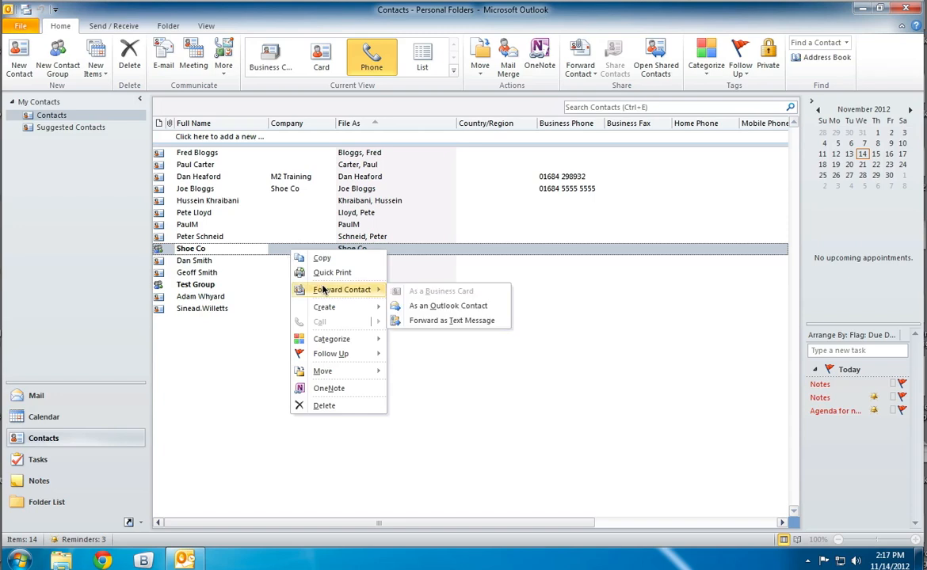
mouse_move(330, 308)
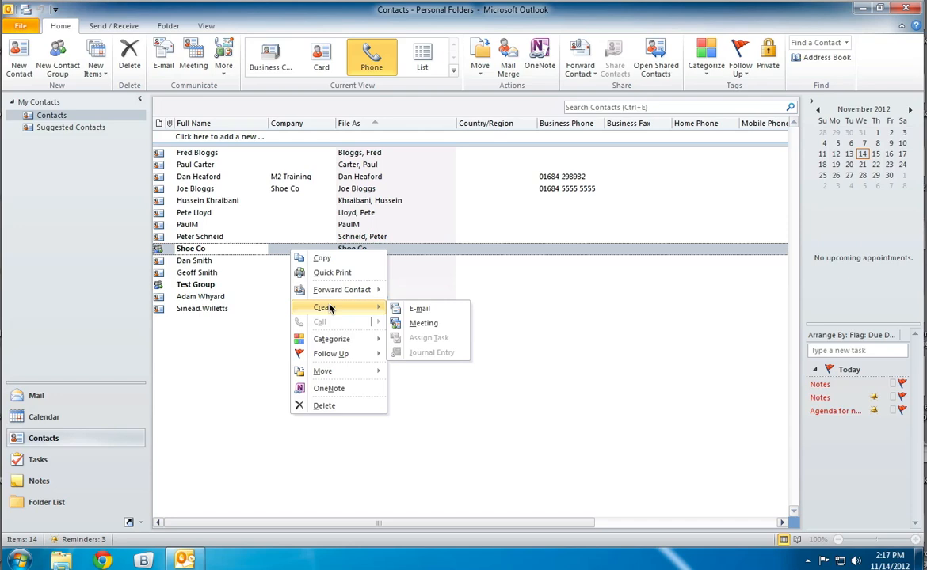
click(447, 313)
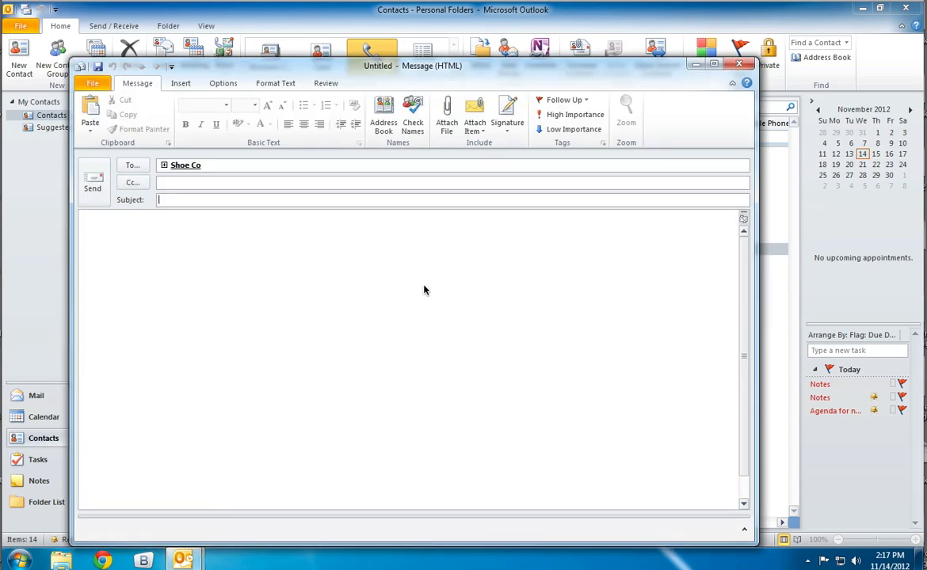
text(I love shoes)
key(Tab)
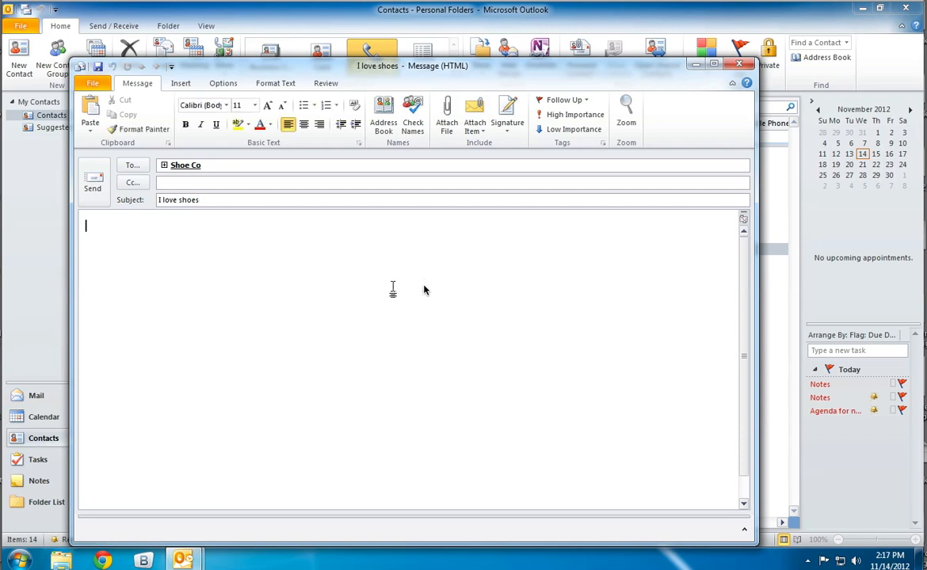
Expand the Shoe Co group in the message's To field into its individual members.
mouse_move(179, 164)
click(163, 165)
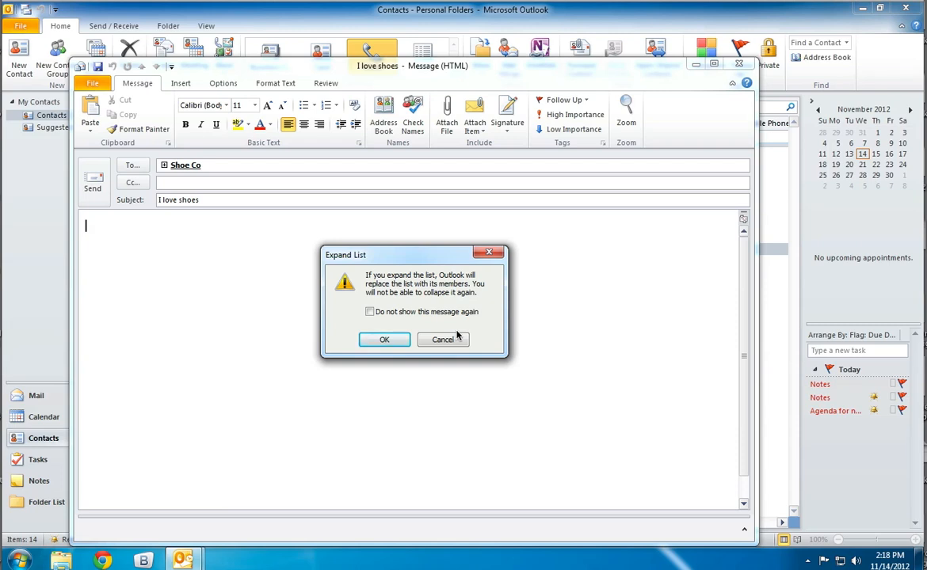
click(385, 312)
click(385, 341)
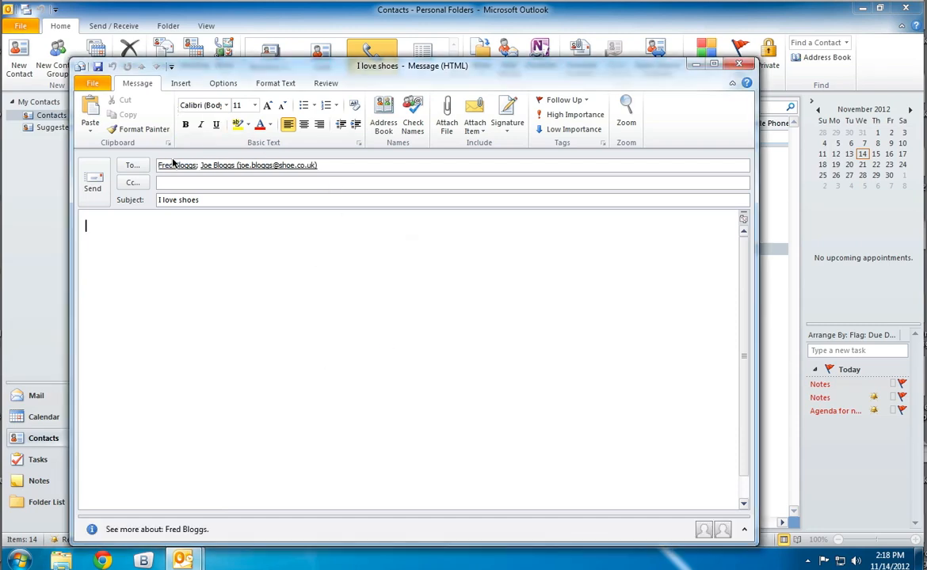
Add the Shoe Co group as a Cc recipient of the message.
mouse_move(248, 165)
click(248, 184)
text(shoe)
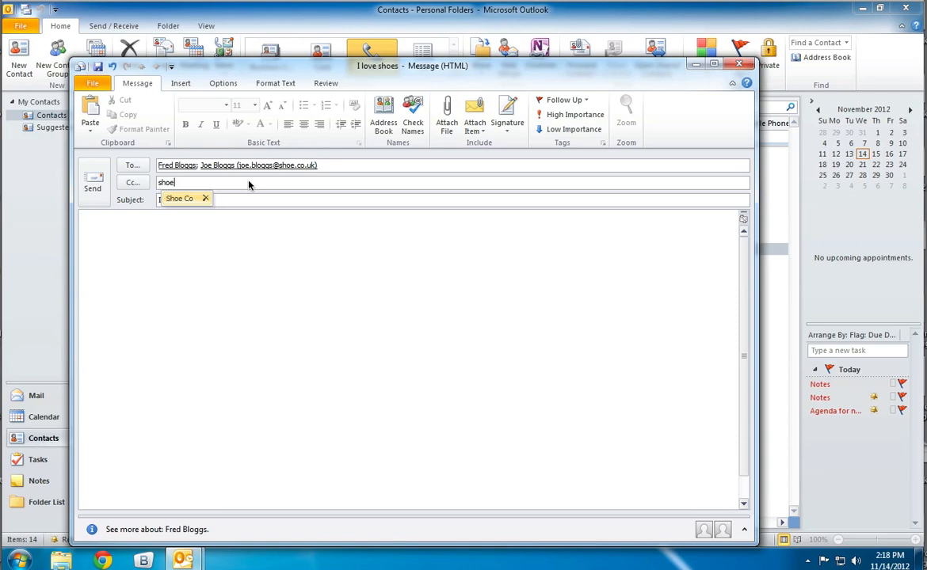
key(Return)
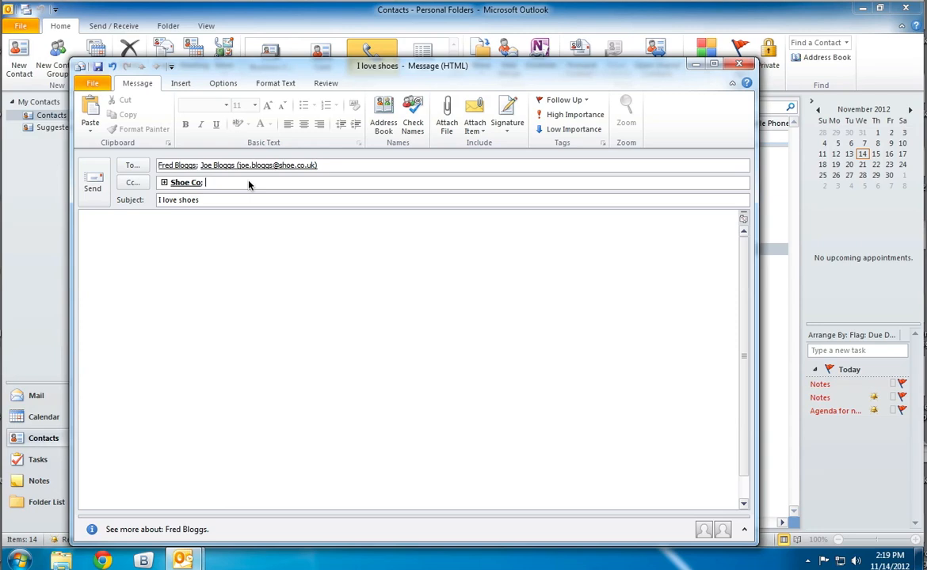
Expand the Shoe Co group in the Cc field to keep only its first member, and send the message.
click(164, 182)
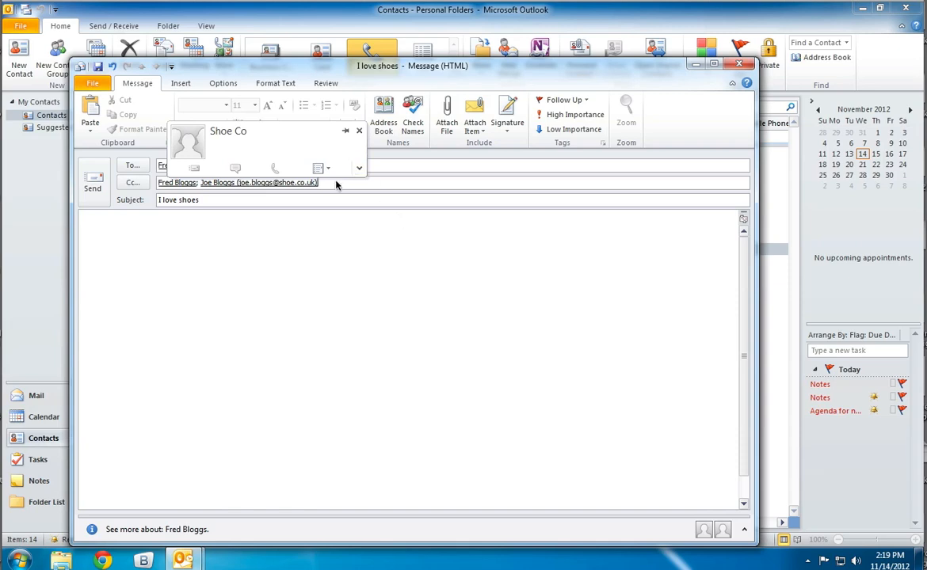
click(262, 184)
key(Delete)
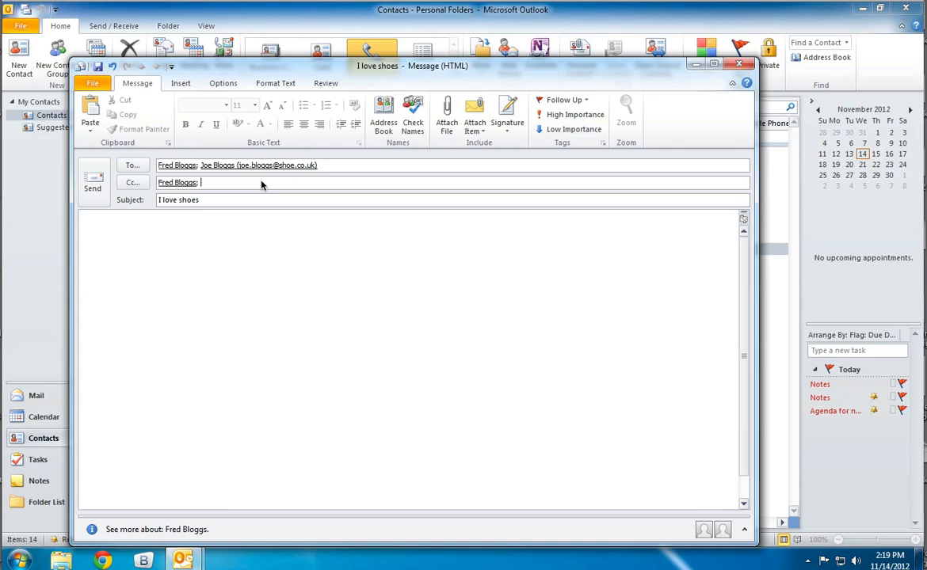
click(92, 187)
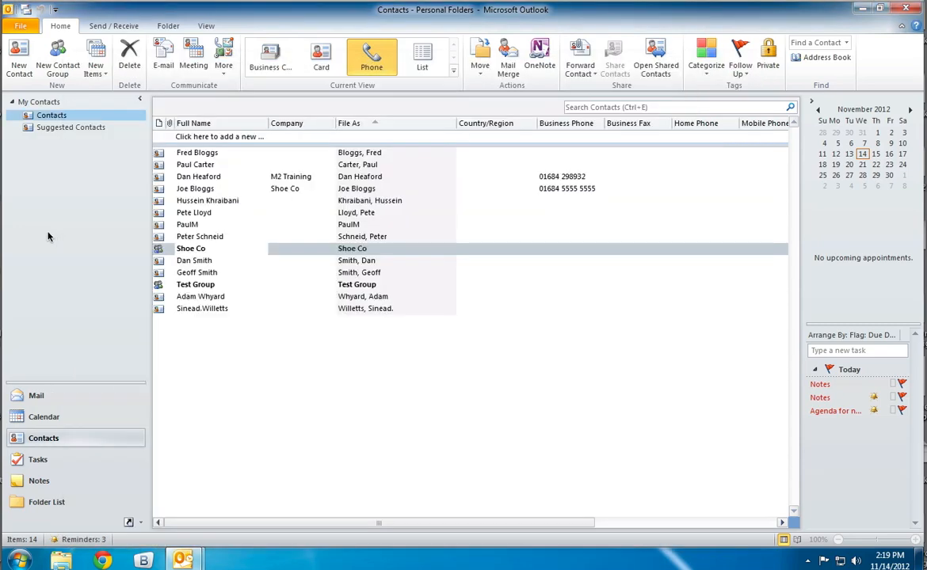
Review the member list of the Shoe Co contact group and close the group.
double_click(194, 250)
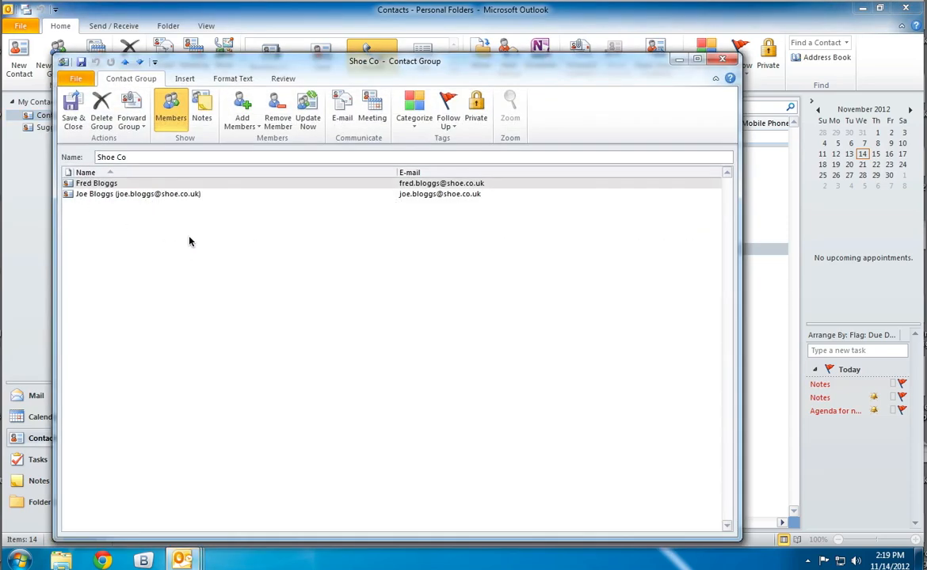
click(722, 58)
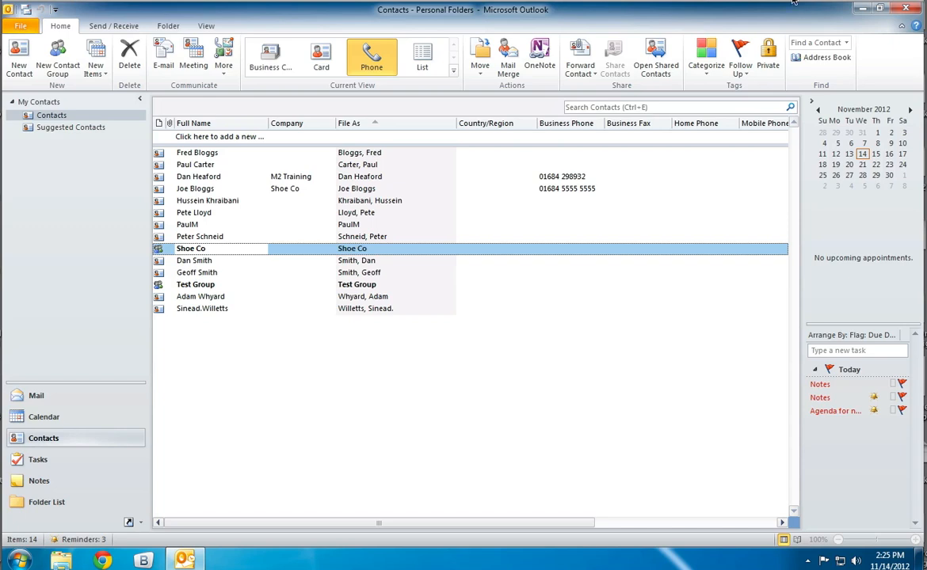
Switch to the desktop's Hello Files folder and paste nine copies of New Text Document into it.
click(856, 7)
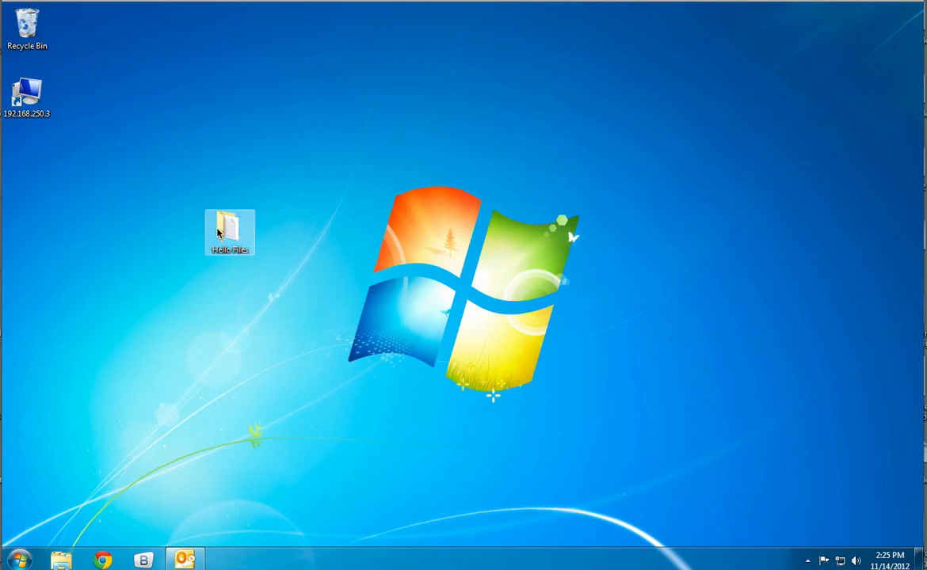
double_click(201, 210)
click(261, 182)
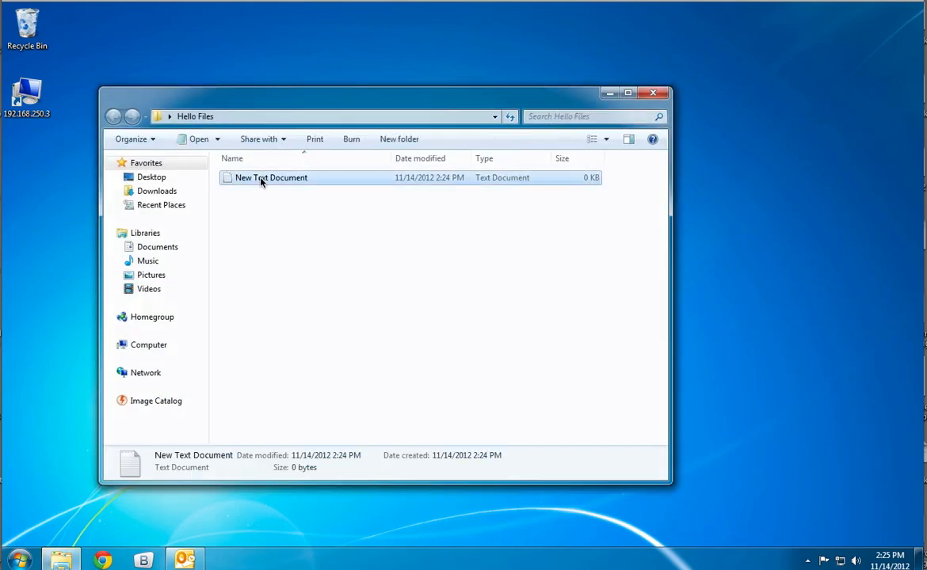
key(ctrl+c)
key(ctrl+v)
key(ctrl+v)
key(ctrl+v)
key(ctrl+v)
key(ctrl+v)
key(ctrl+v)
key(ctrl+v)
key(ctrl+v)
key(ctrl+v)
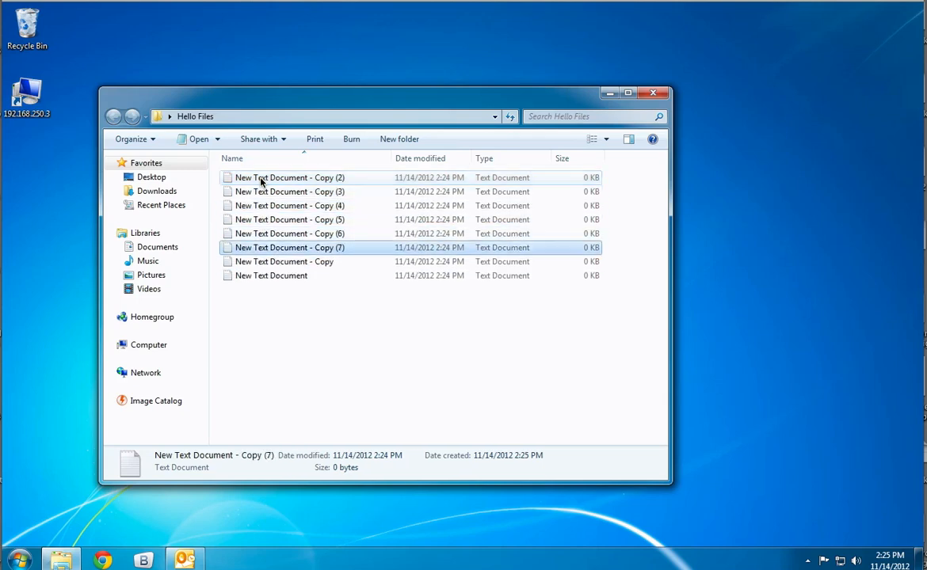
click(347, 354)
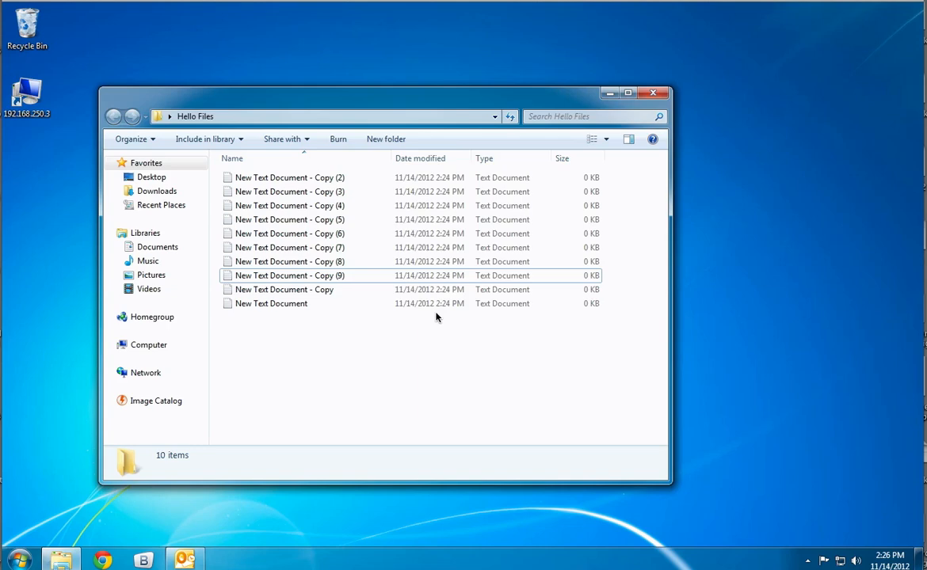
Create a new subfolder in the Hello Files folder, keeping the default name.
right_click(266, 334)
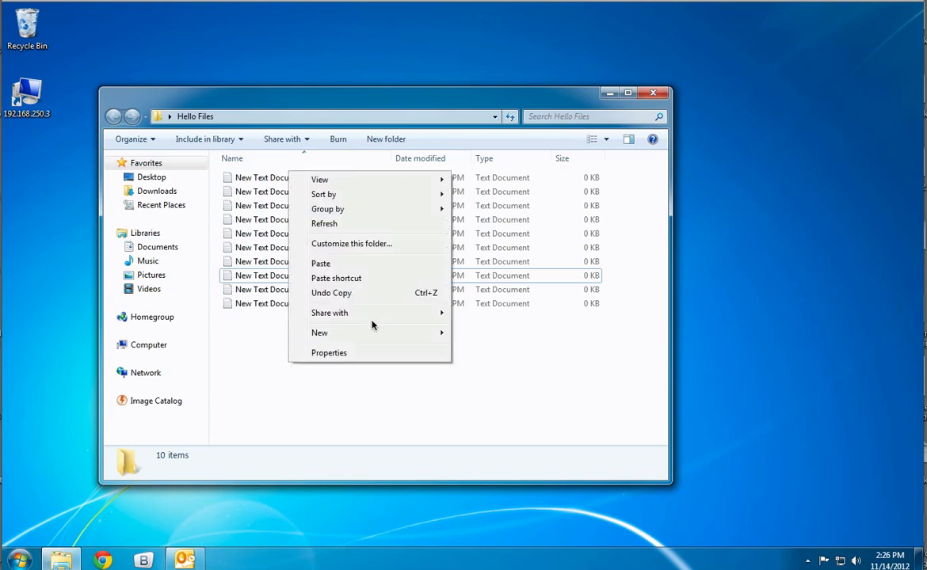
mouse_move(424, 335)
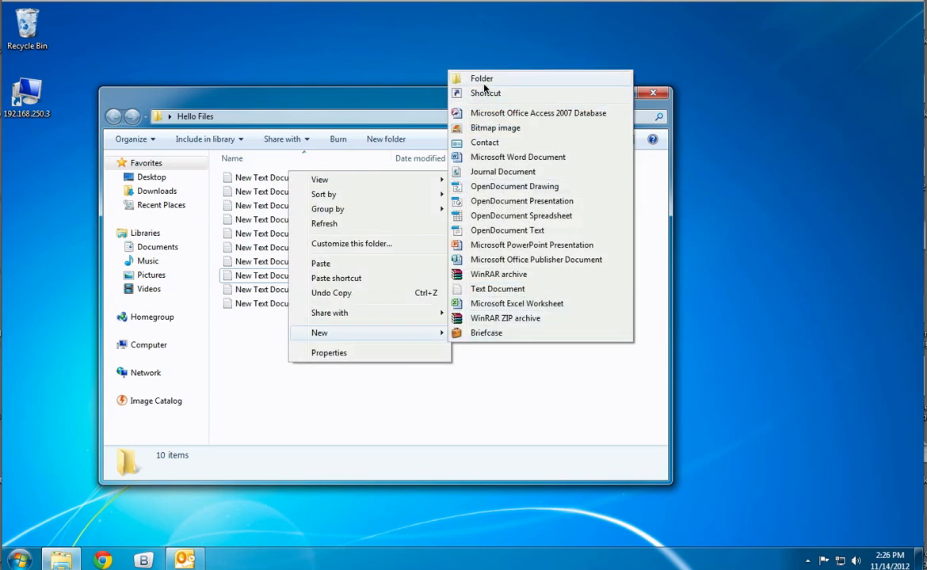
click(484, 80)
click(274, 342)
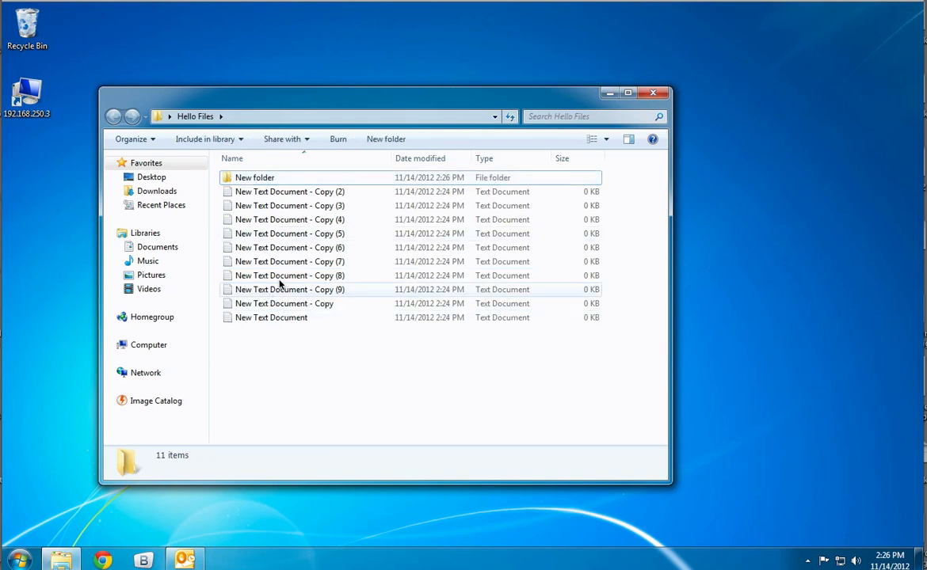
Move the six text files listed from Copy (6) through New Text Document into the new subfolder.
click(283, 249)
shift+click(273, 318)
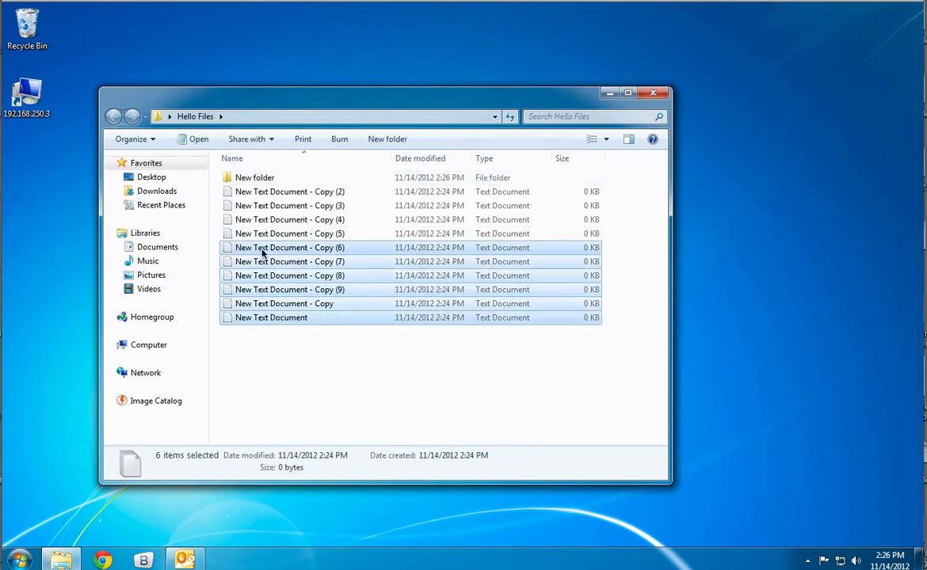
drag(255, 249, 252, 182)
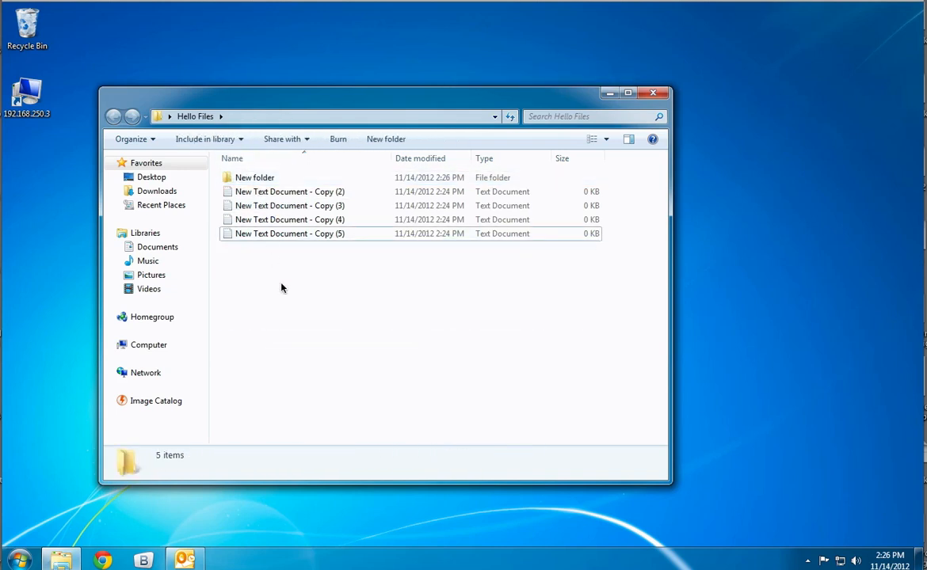
Rename the new subfolder as Nice and close the Hello Files window.
click(248, 179)
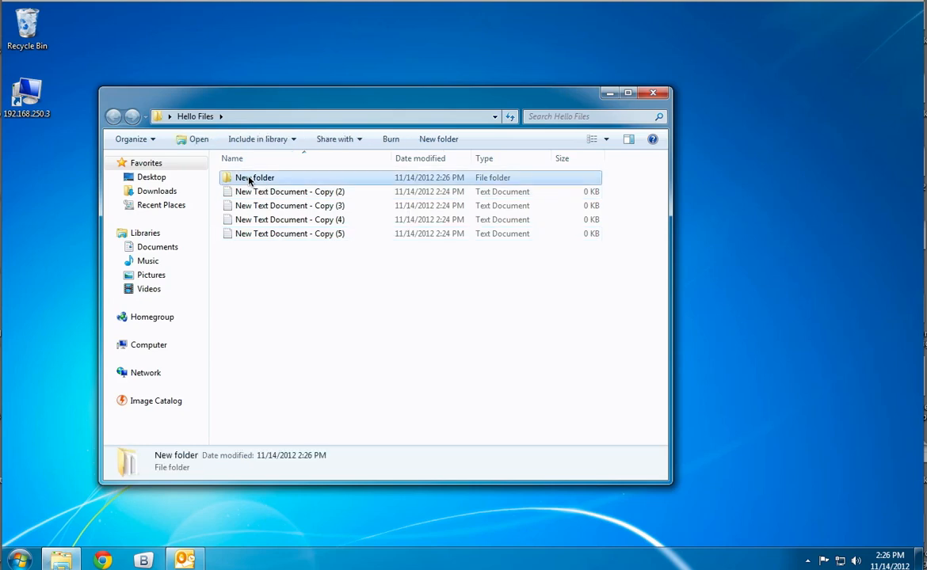
right_click(248, 181)
key(Escape)
click(248, 180)
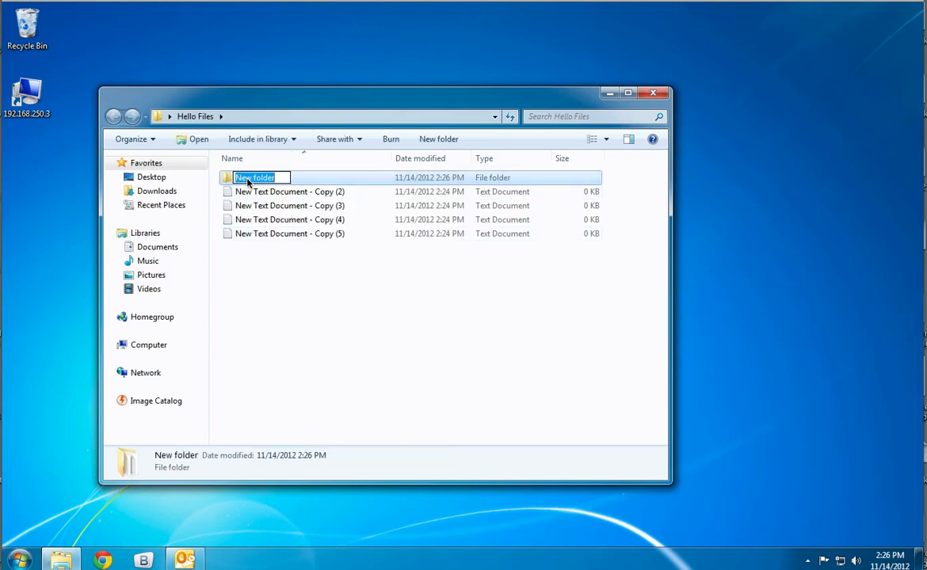
text(Nice)
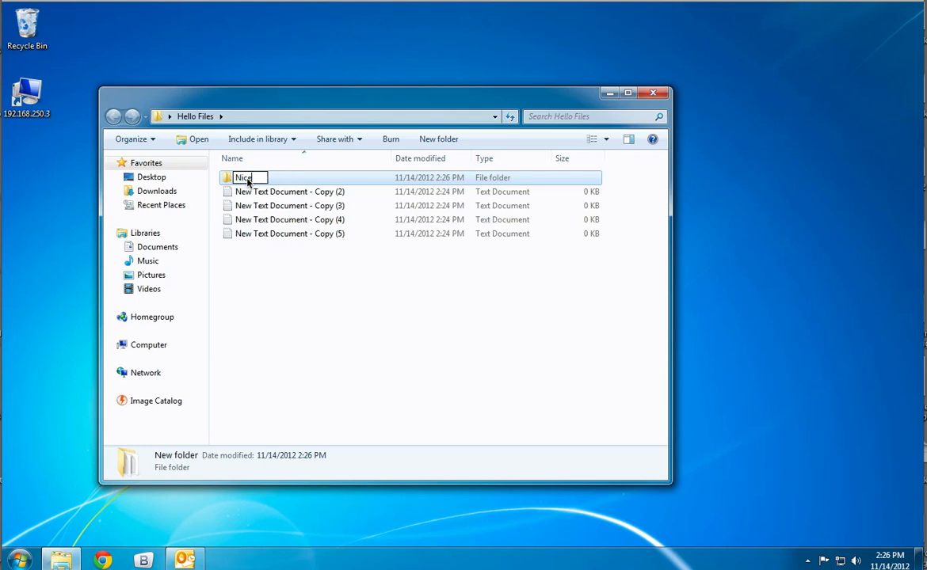
key(Return)
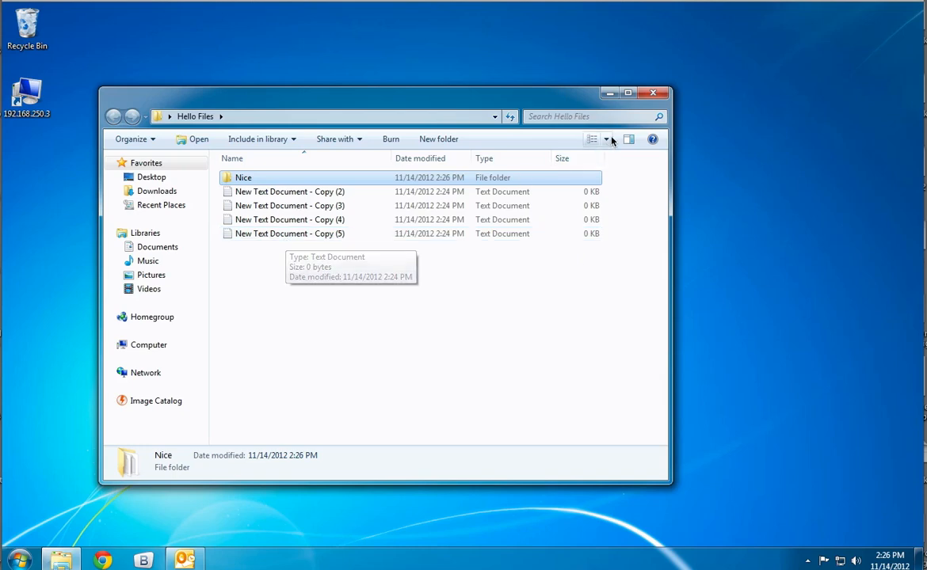
click(658, 94)
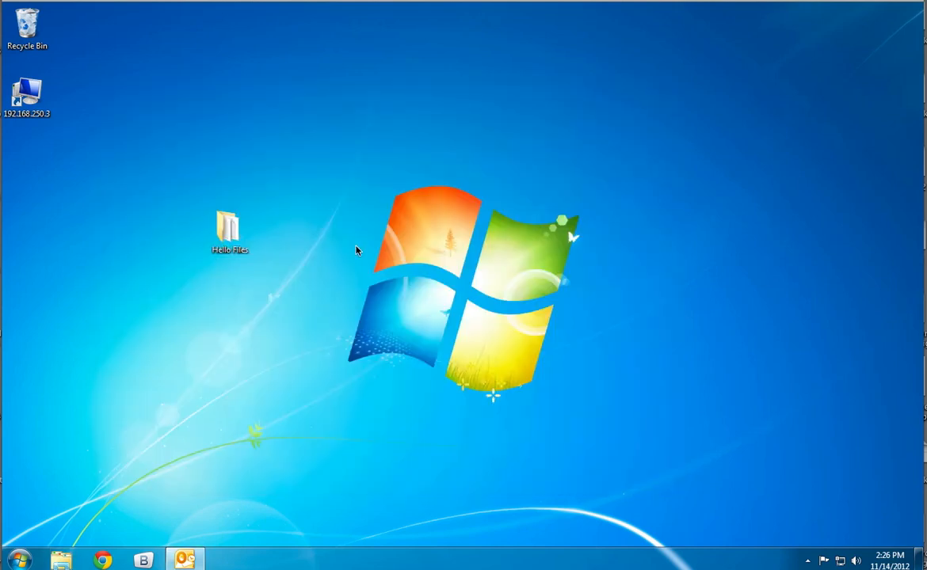
Compress the Hello Files folder into a zipped folder and move the archive to a spot near the original on the desktop.
right_click(241, 234)
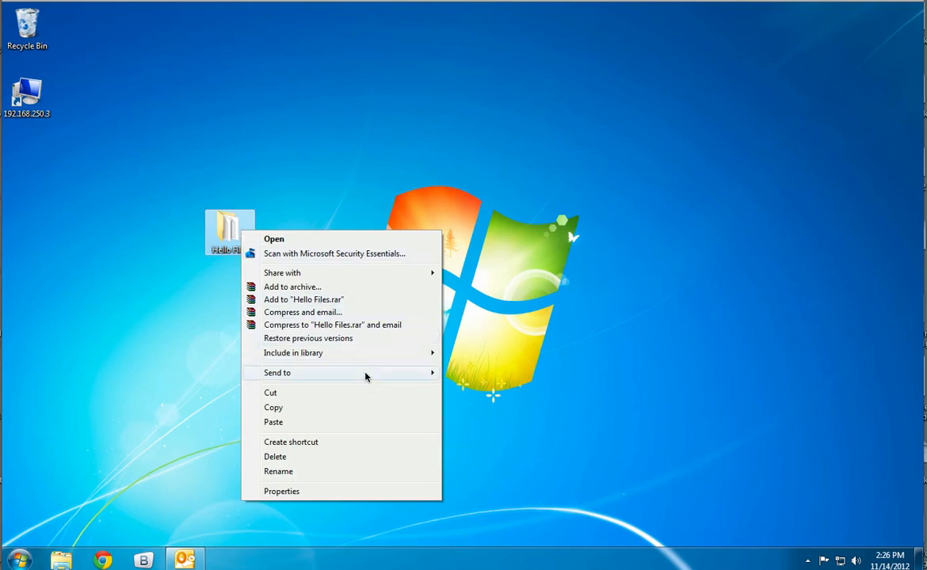
mouse_move(379, 371)
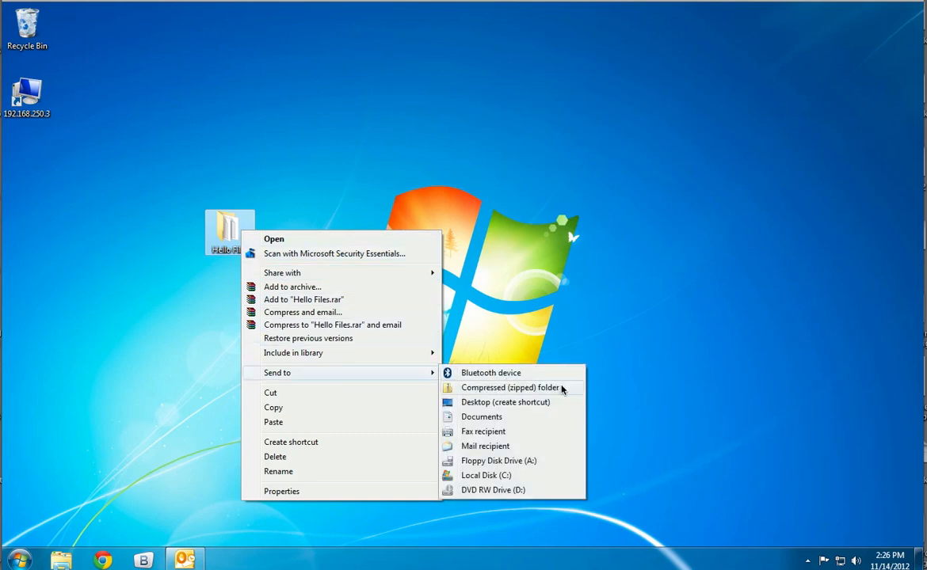
click(509, 388)
key(Return)
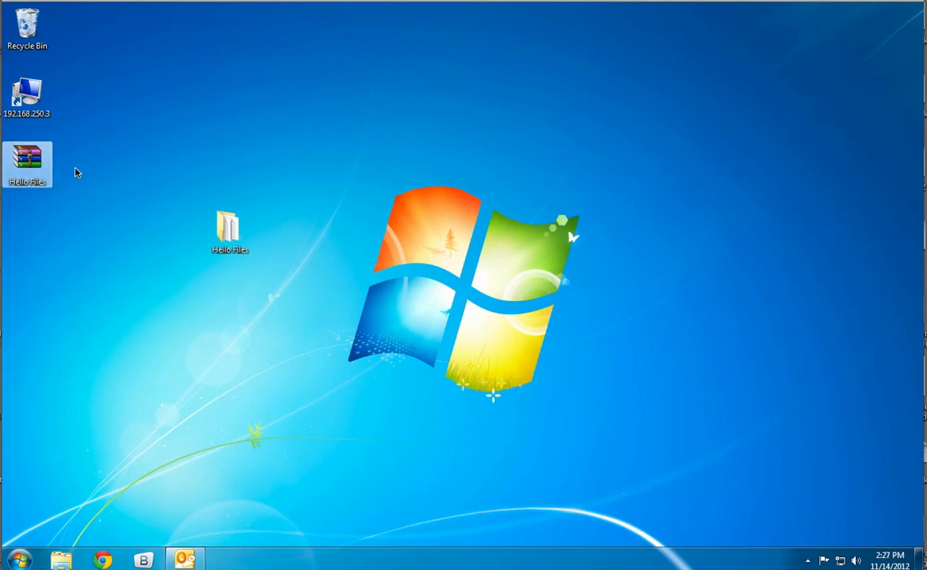
mouse_move(41, 160)
mouse_move(26, 140)
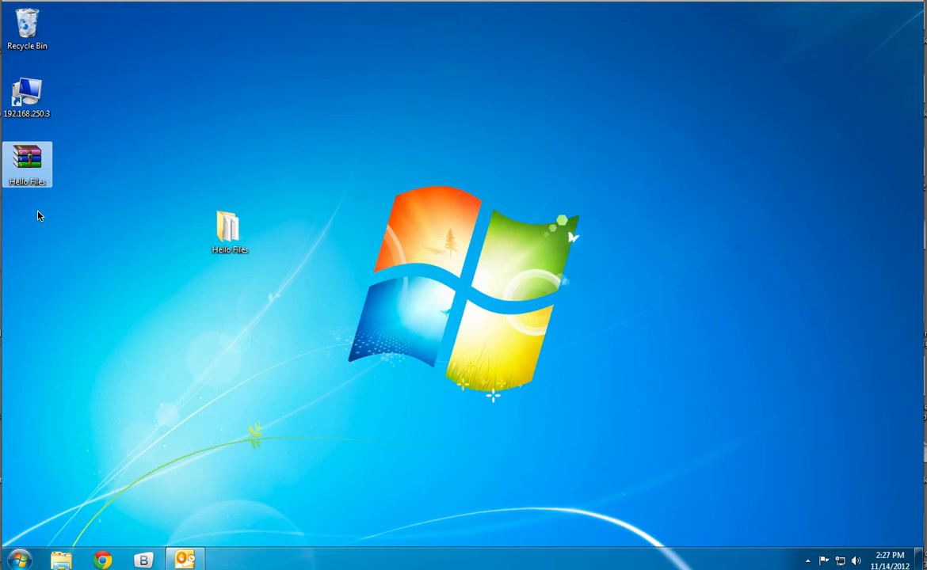
drag(27, 158, 120, 297)
click(174, 172)
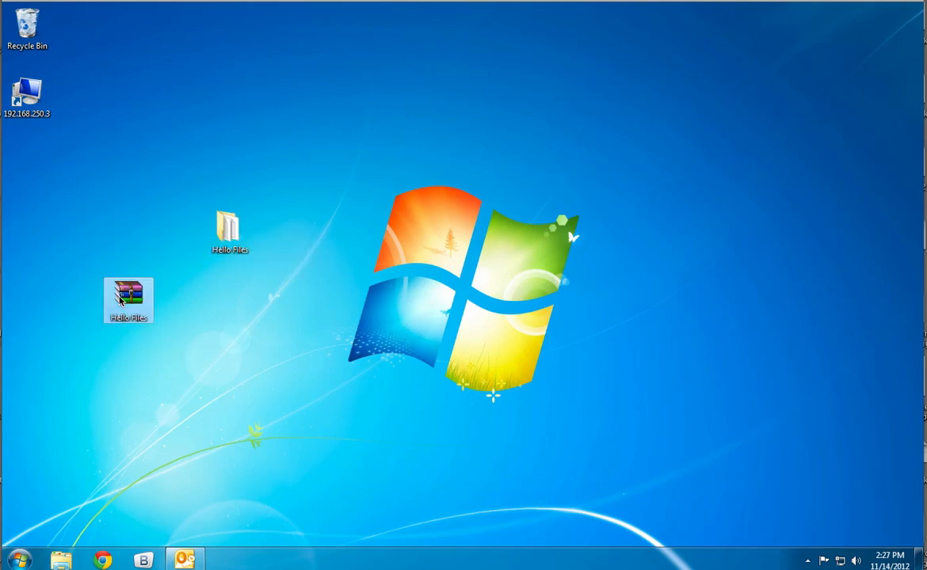
Switch to Outlook's mail view and create a new e-mail addressed to the Shoe Co group with the subject "HI".
click(185, 560)
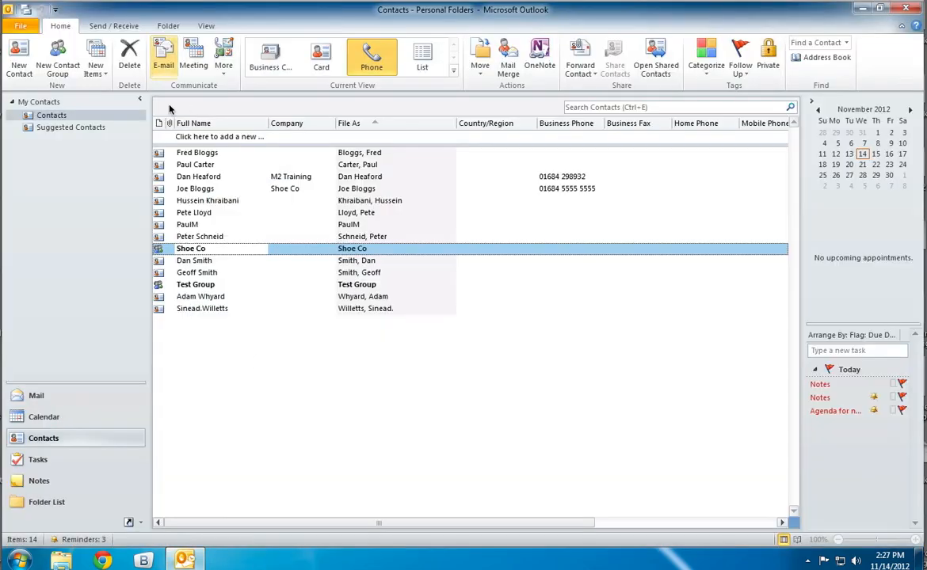
click(62, 395)
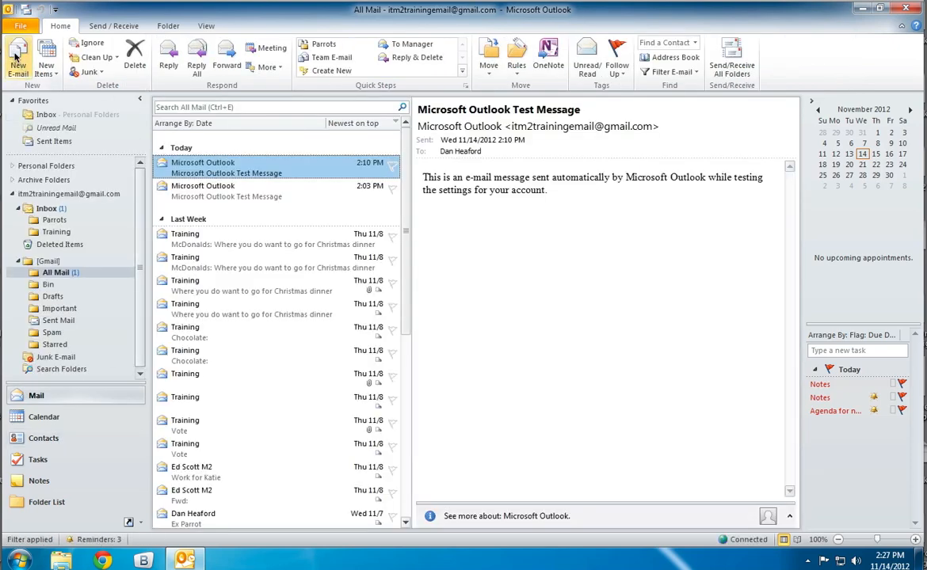
click(15, 57)
click(218, 169)
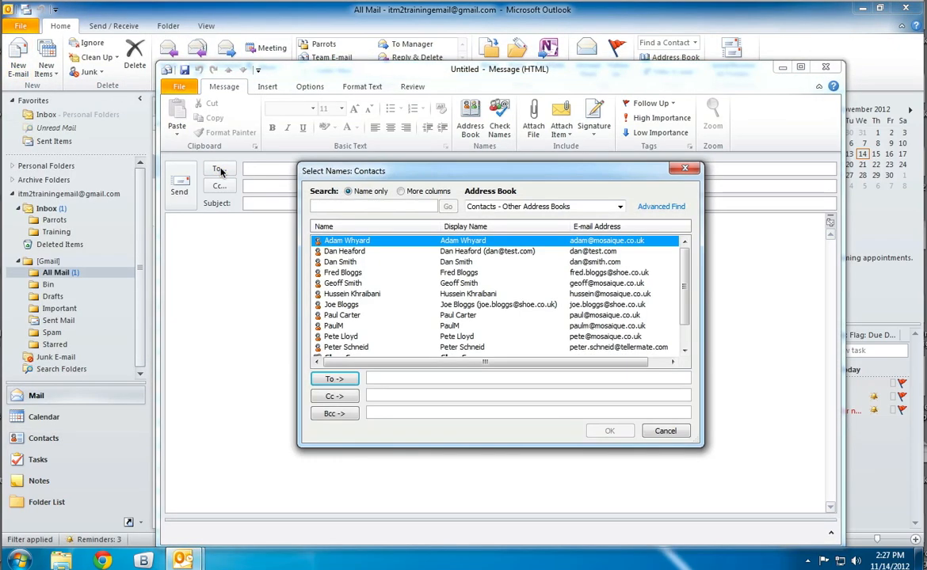
scroll(682, 333, down, 2)
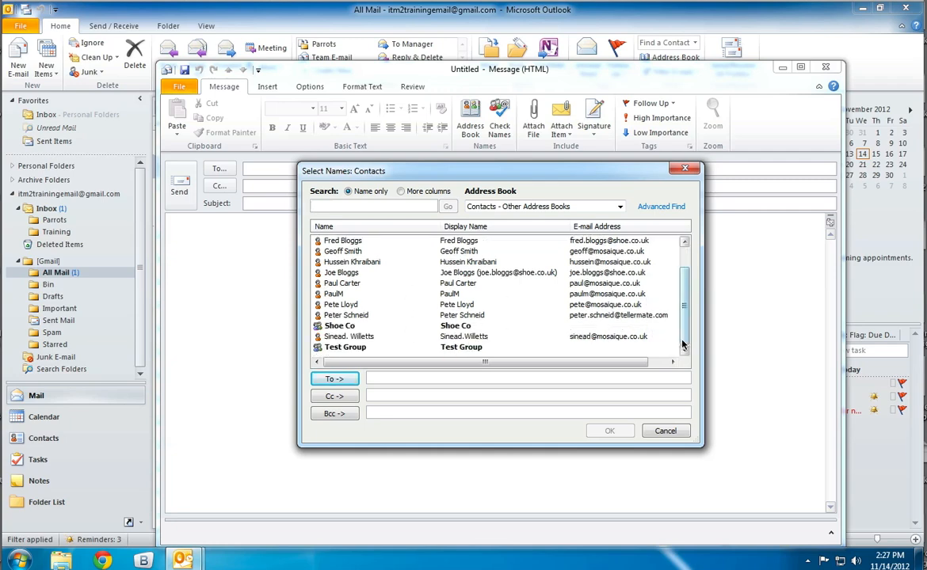
click(330, 326)
double_click(330, 326)
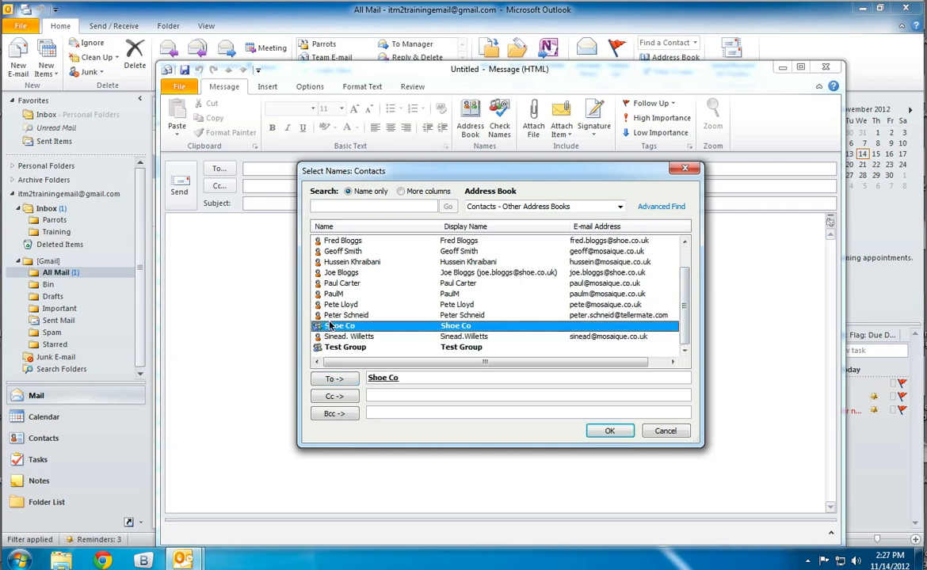
click(610, 431)
click(289, 206)
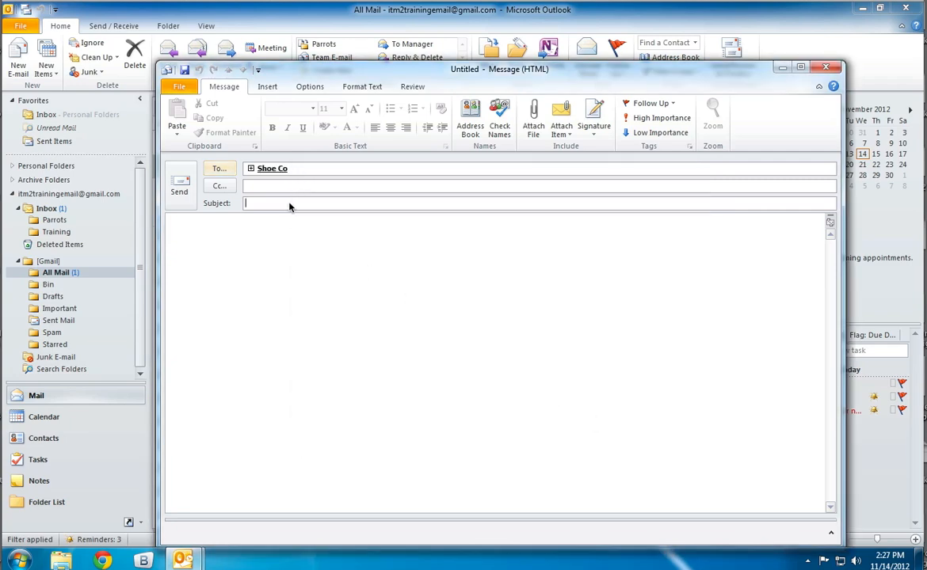
text(Hi)
click(298, 257)
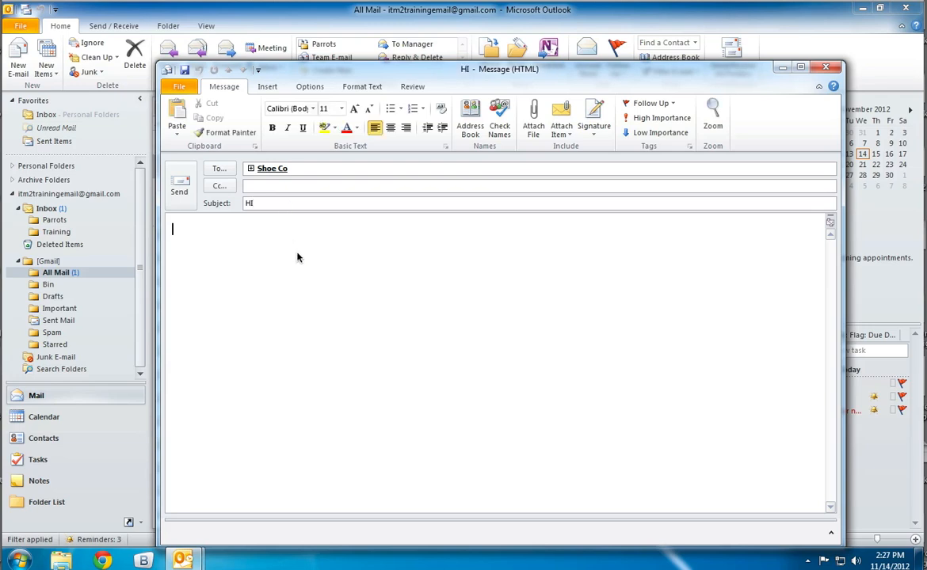
Attach the Hello Files zip archive from the desktop to the message.
click(533, 120)
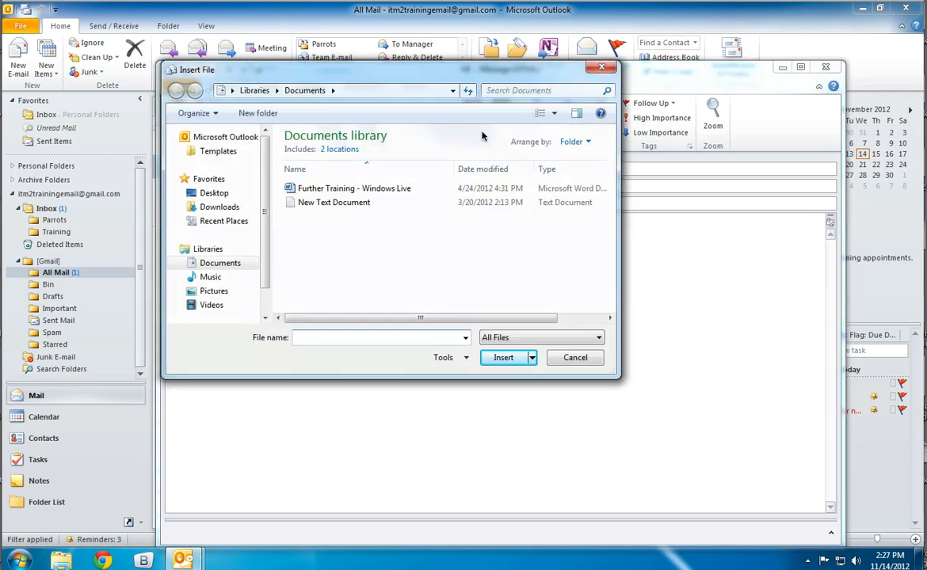
click(215, 193)
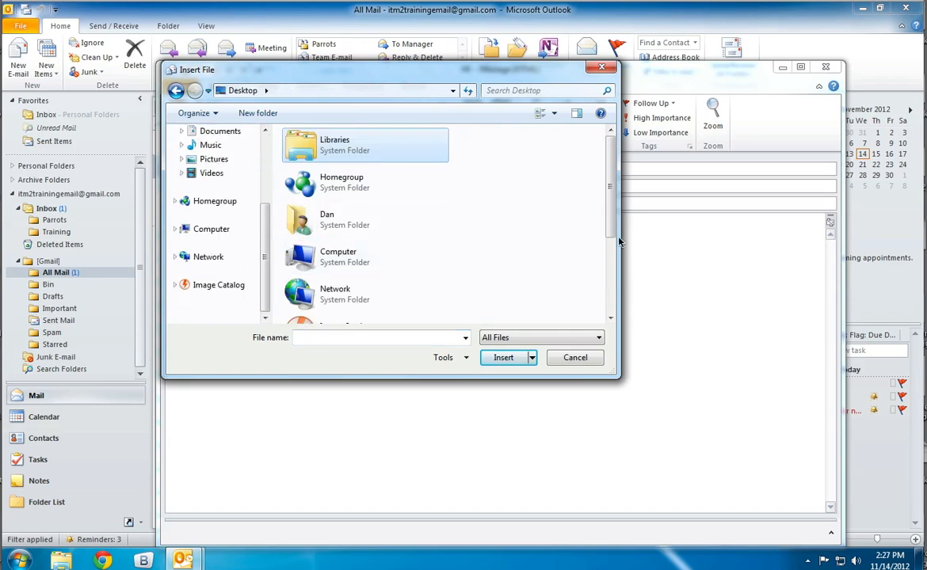
scroll(559, 237, down, 3)
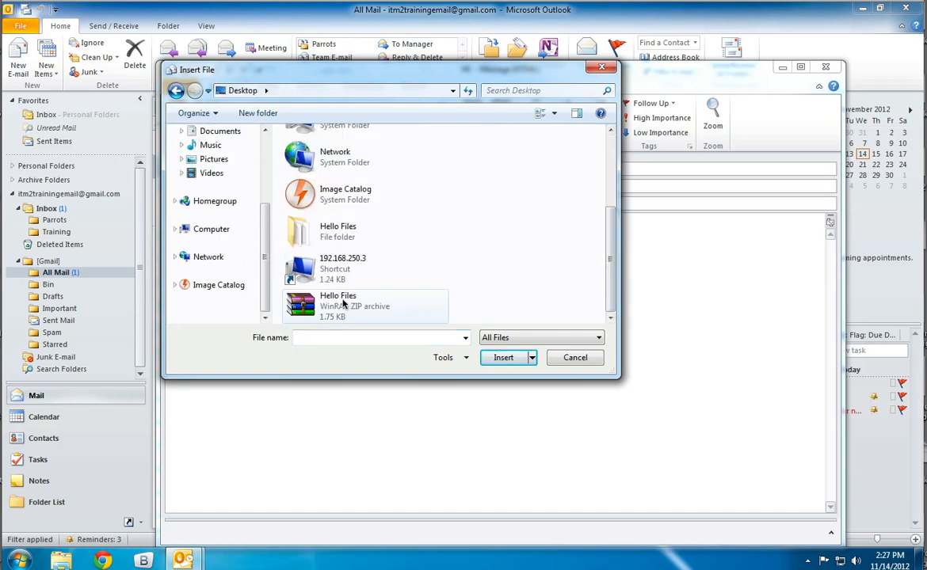
double_click(369, 306)
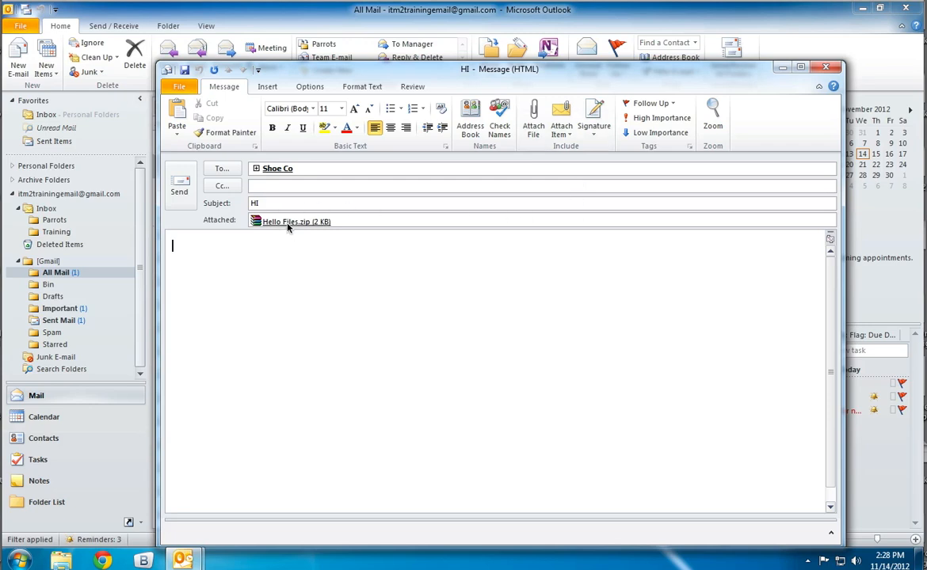
Attach New Text Document - Copy (5) from the Hello Files folder on the desktop to the message.
click(533, 118)
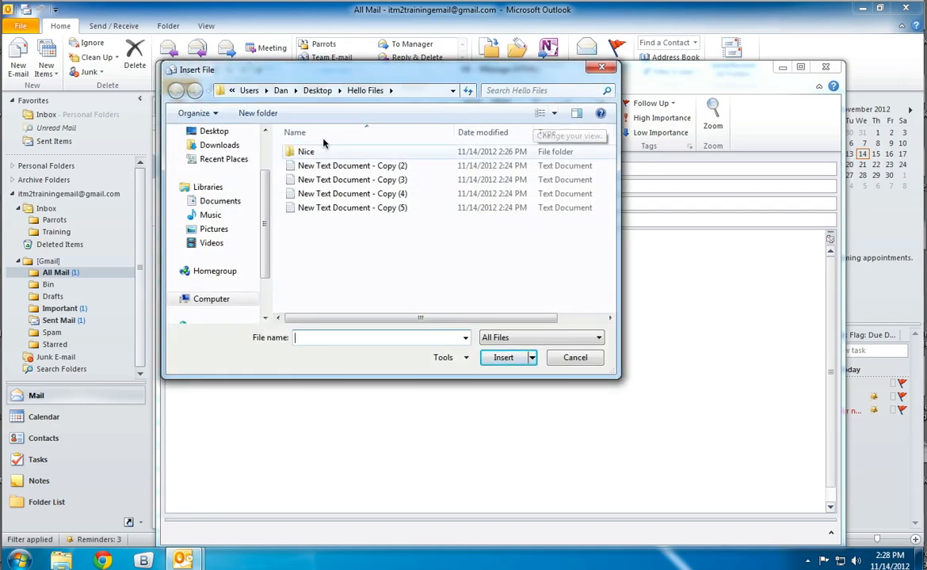
click(317, 91)
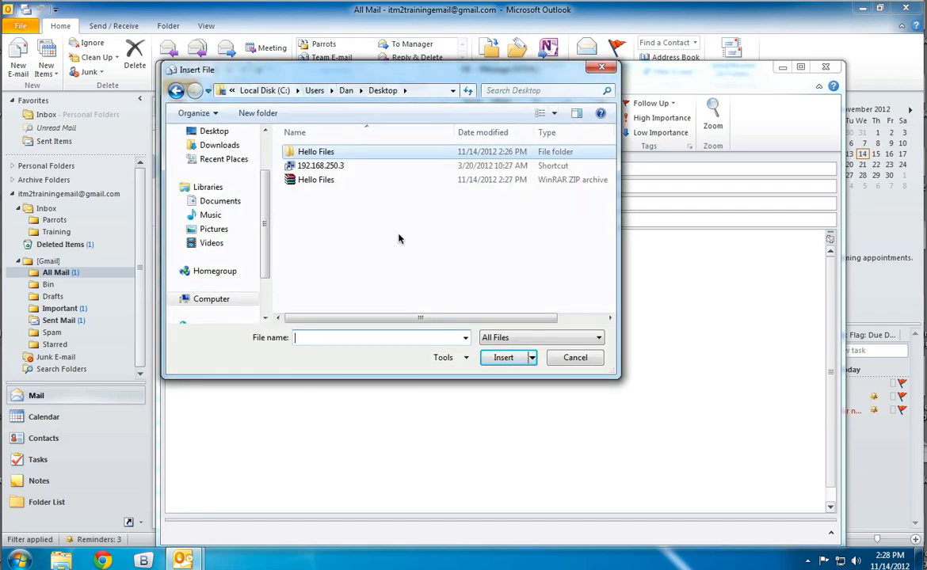
double_click(313, 152)
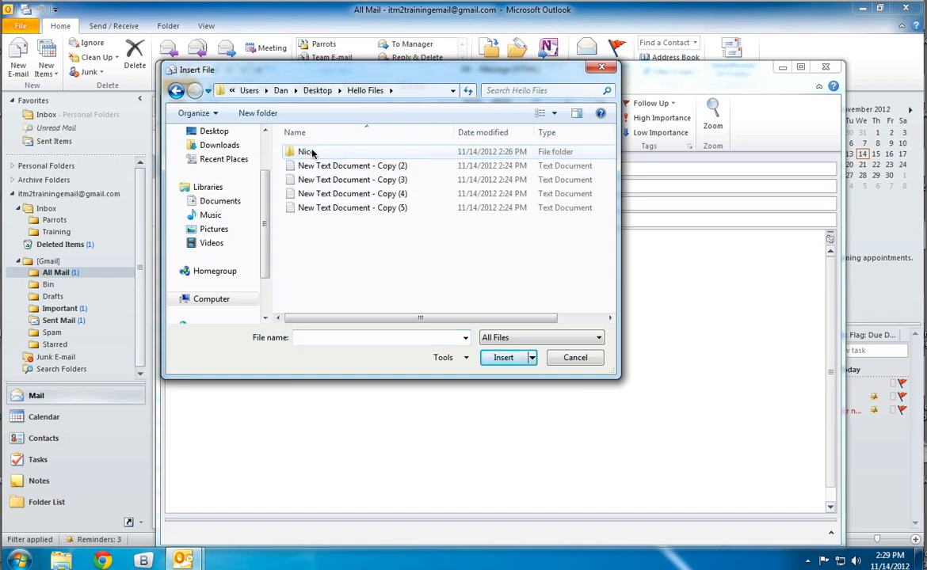
click(331, 209)
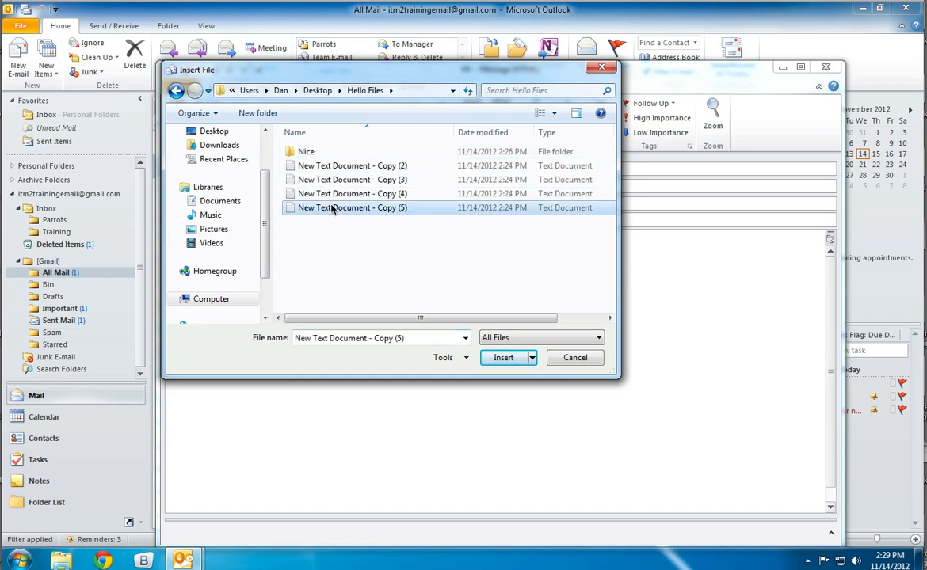
click(502, 358)
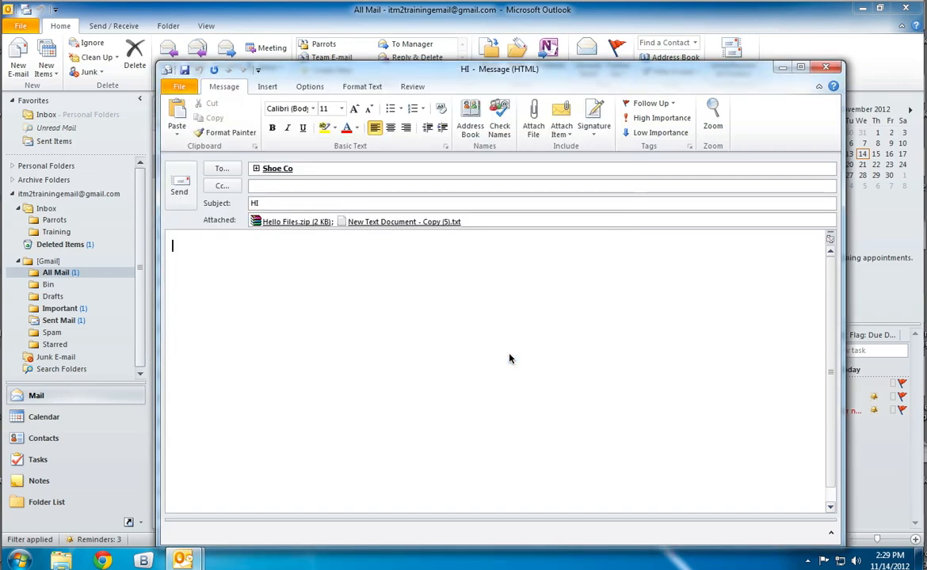
Attach New Text Document - Copy (2), Copy (3) and Copy (4) from the Hello Files folder together.
click(537, 124)
click(400, 193)
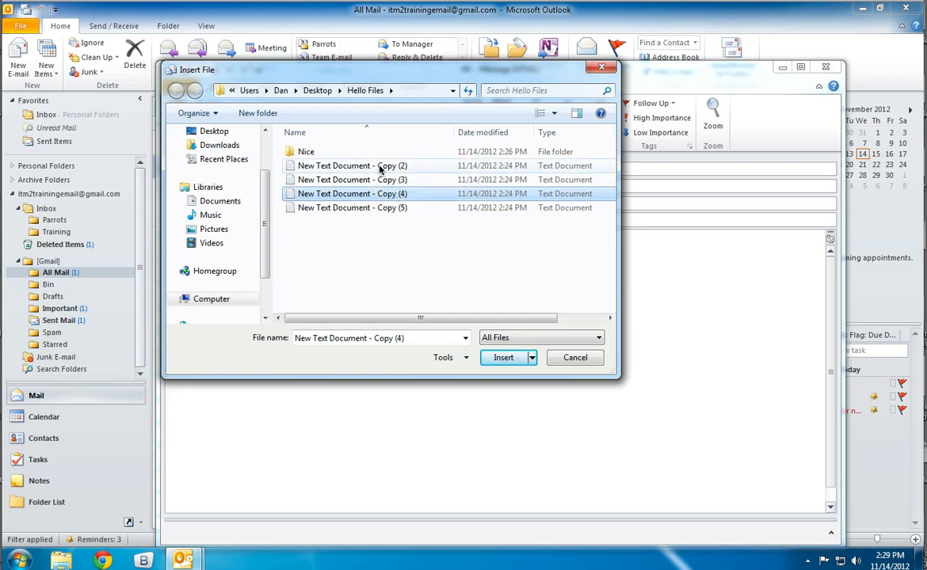
shift+click(380, 166)
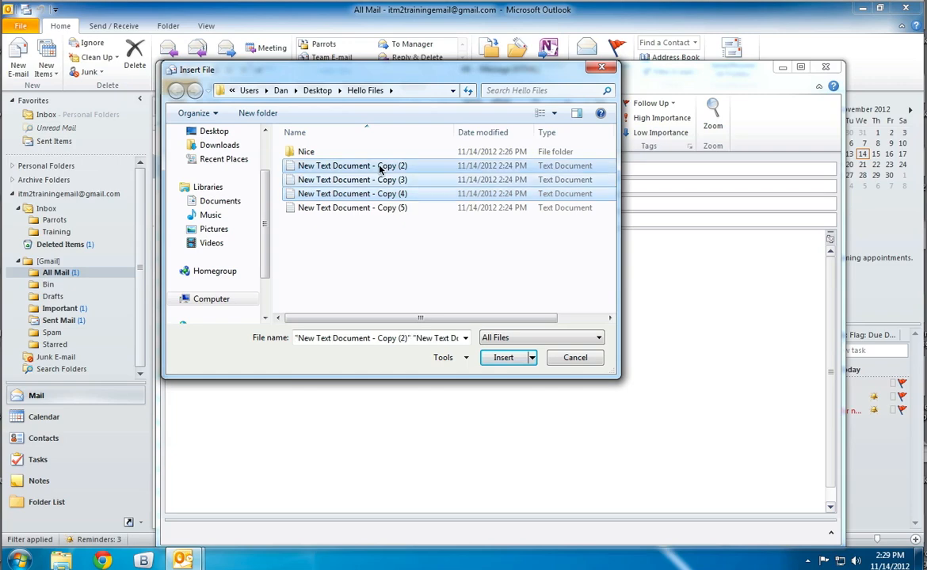
click(503, 357)
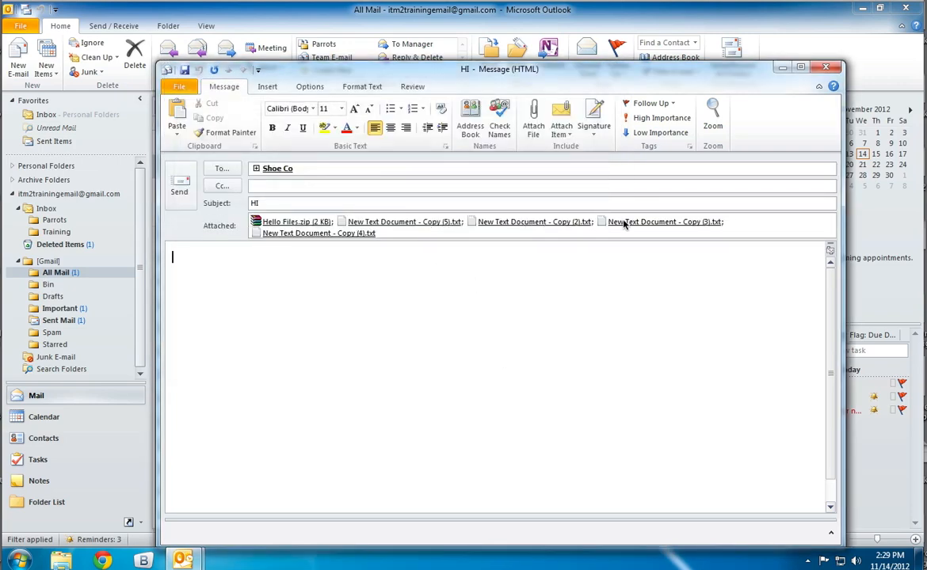
Attach all the text documents in the Nice subfolder of Hello Files to the message.
click(533, 126)
double_click(301, 152)
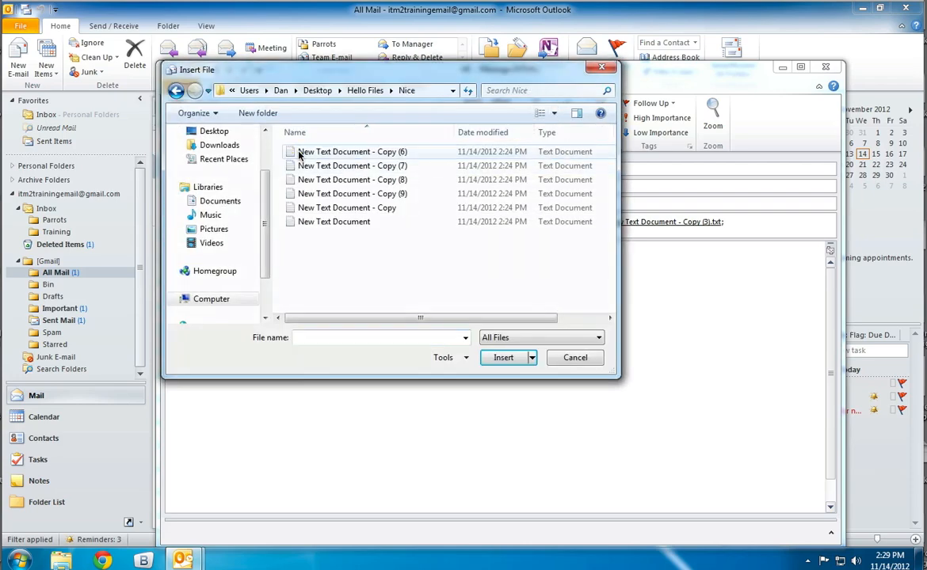
click(301, 153)
shift+click(316, 222)
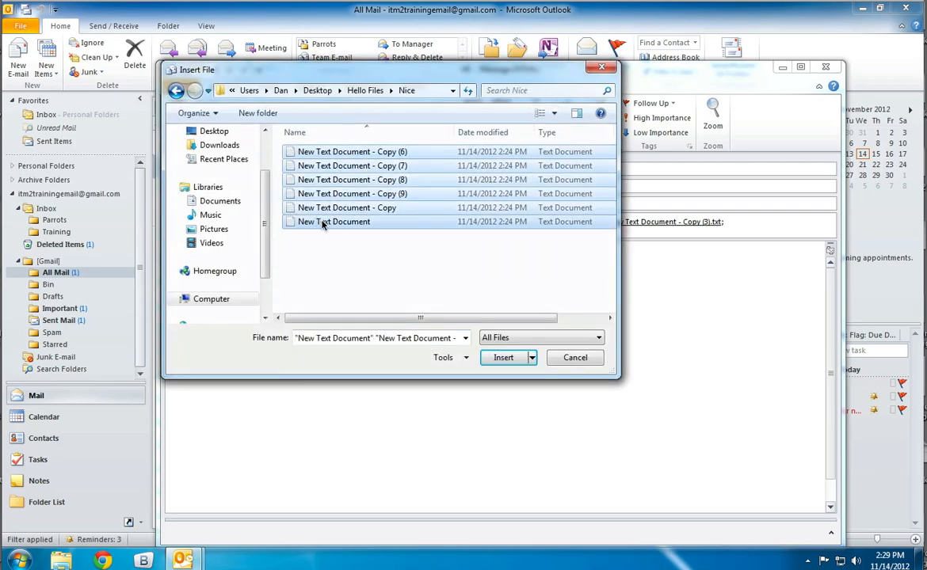
click(515, 359)
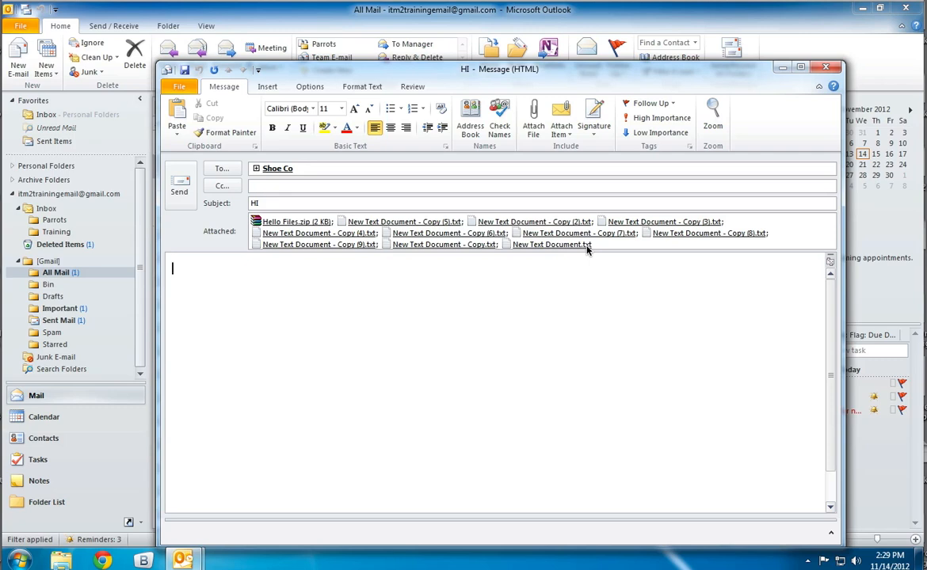
Remove every individual text document attachment from the message, keeping only Hello Files.zip.
click(612, 247)
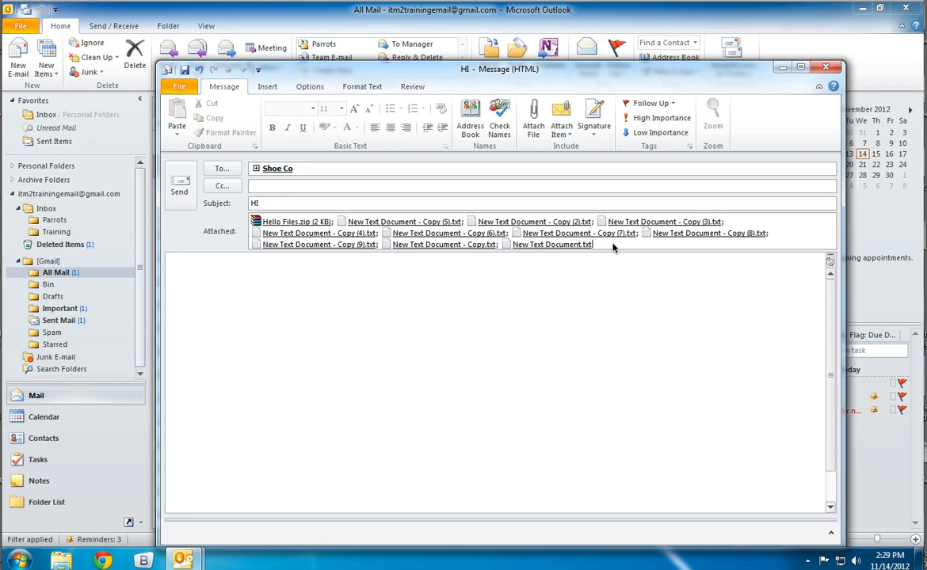
key(BackSpace)
key(BackSpace)
key(BackSpace)
key(BackSpace)
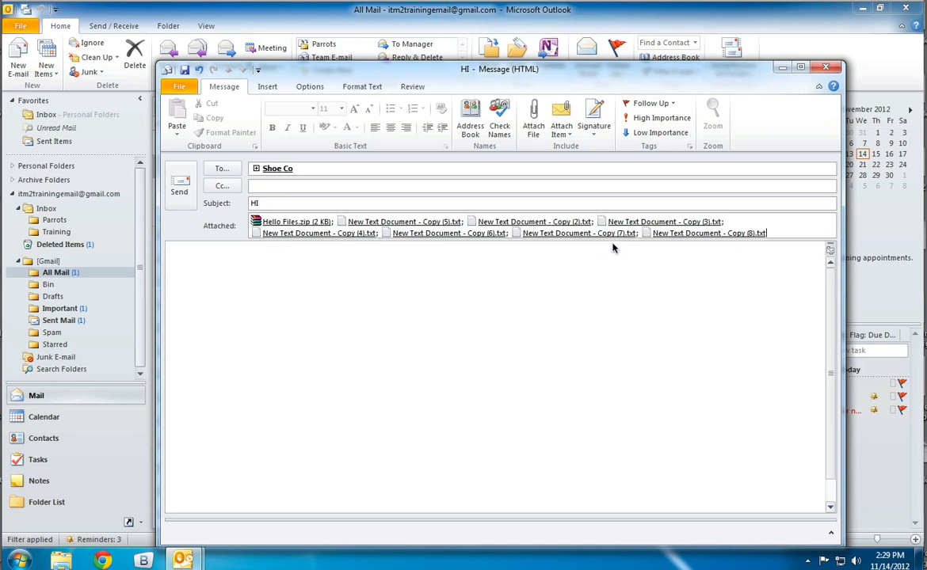
key(BackSpace)
key(BackSpace)
key(BackSpace)
key(BackSpace)
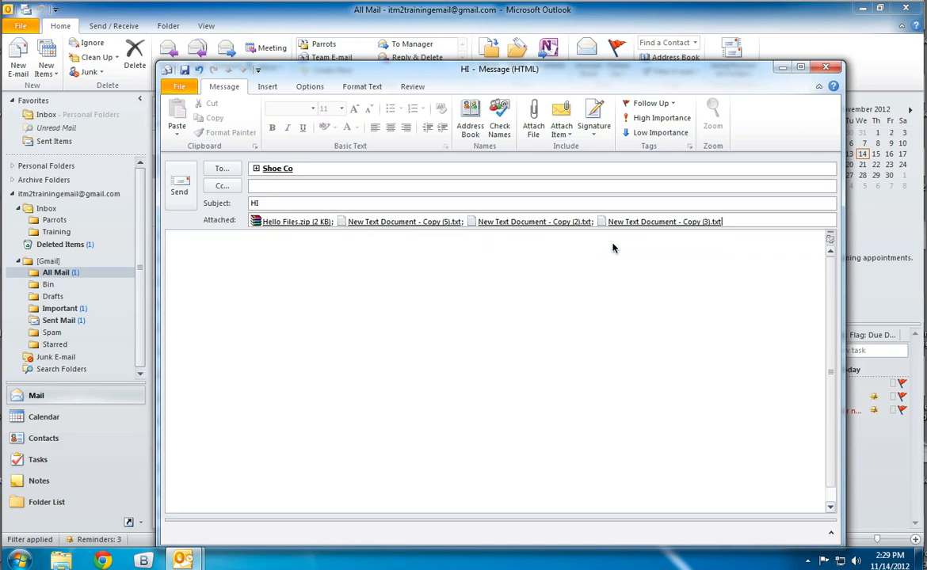
key(BackSpace)
key(BackSpace)
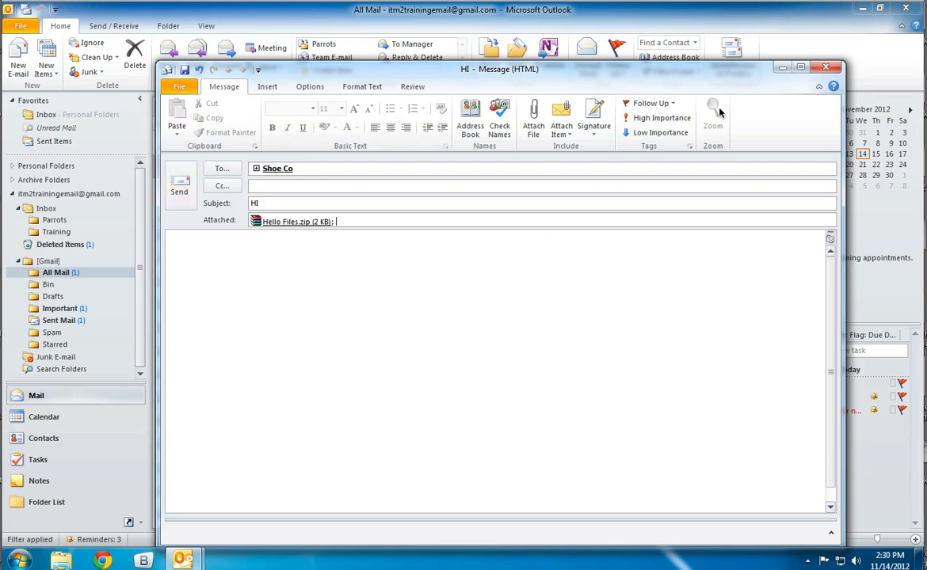
Close the message and extract the Hello Files folder from the Hello Files zip archive onto the desktop.
click(826, 67)
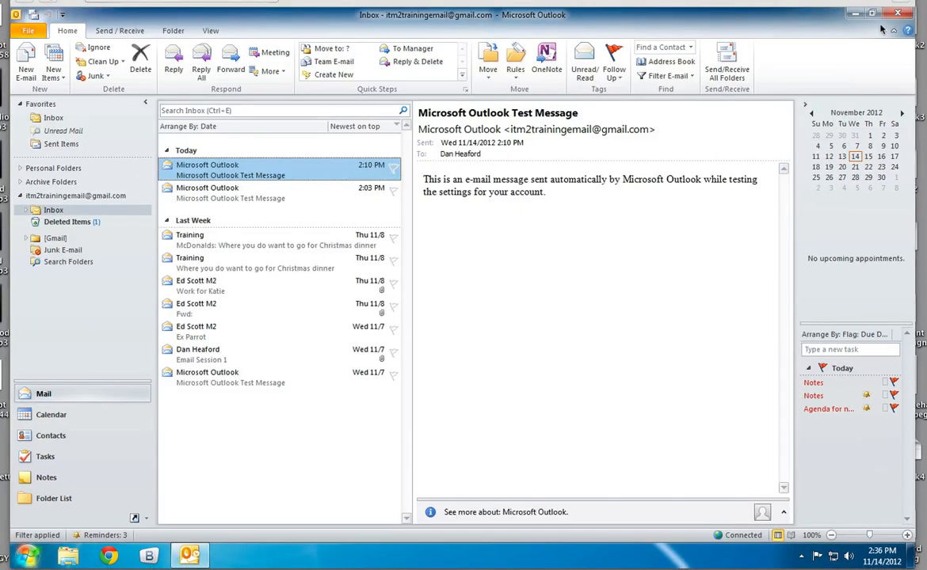
click(855, 14)
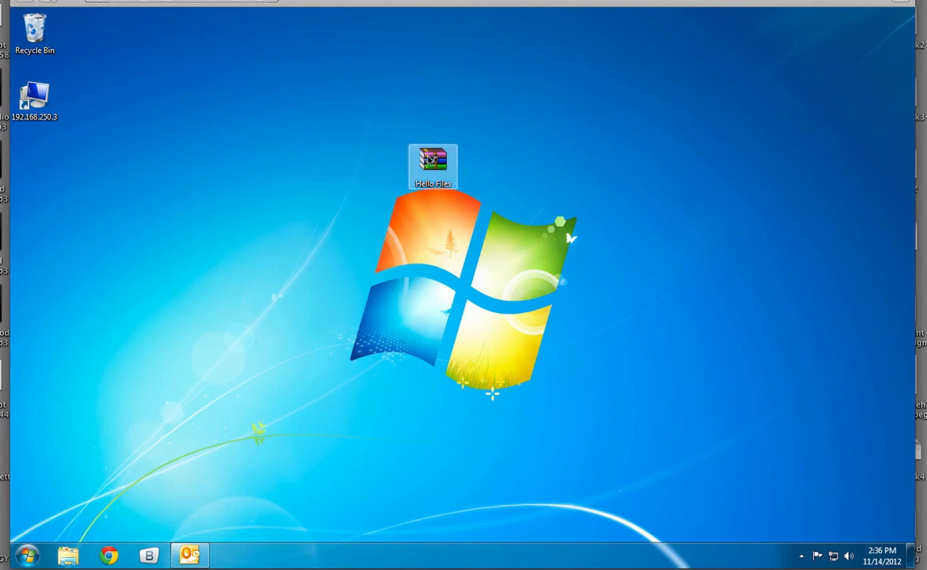
double_click(430, 162)
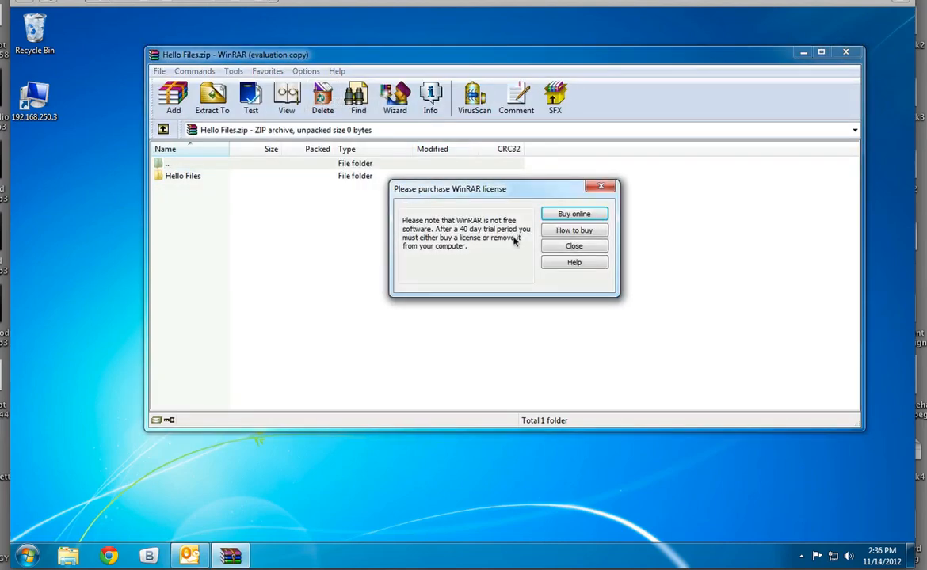
click(559, 245)
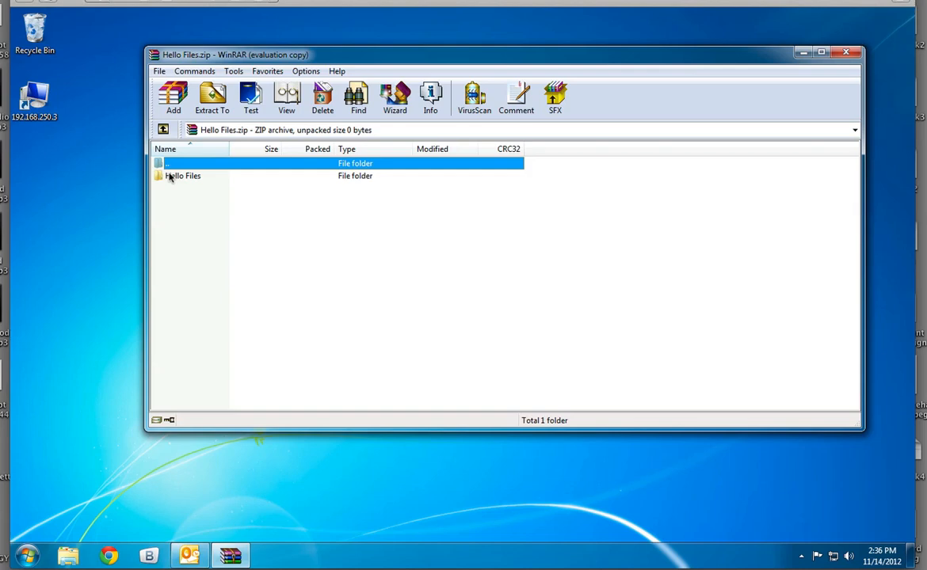
drag(168, 177, 103, 219)
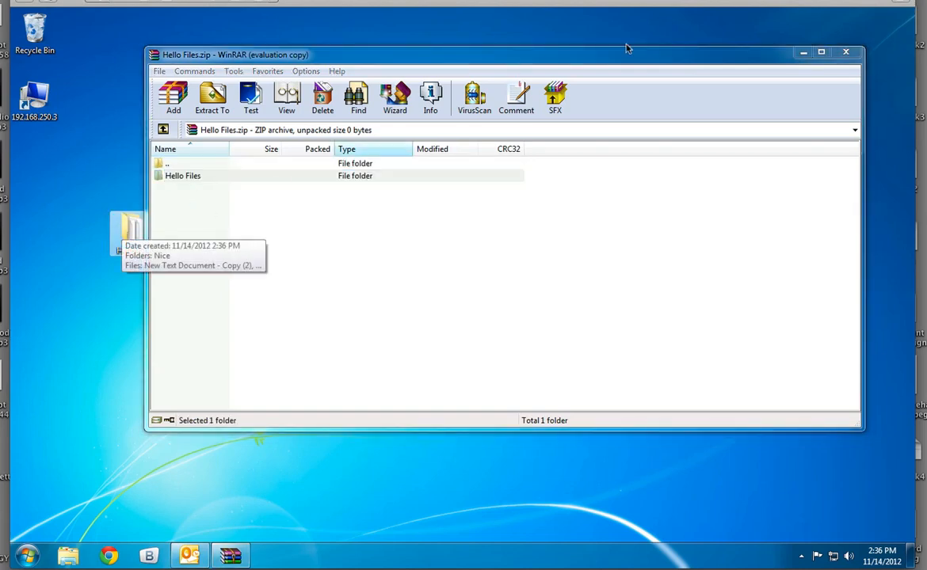
click(845, 52)
Examine the contents of the extracted Hello Files folder and its Nice subfolder, and close the folder window.
double_click(133, 231)
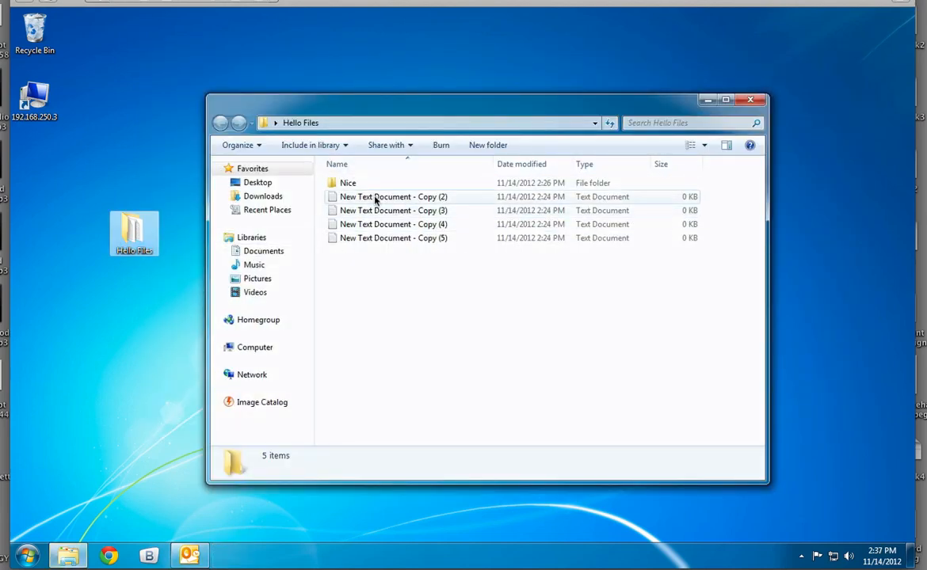
double_click(347, 183)
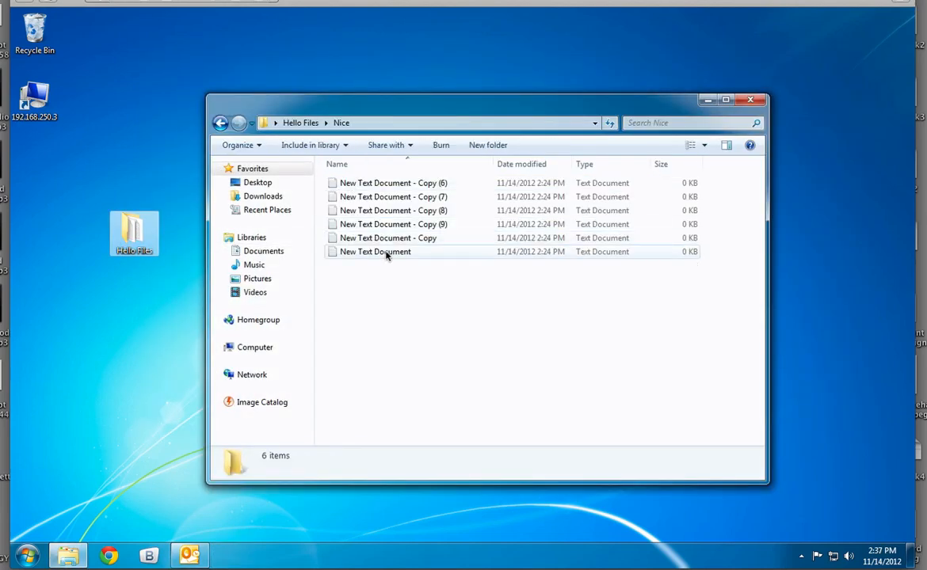
click(221, 123)
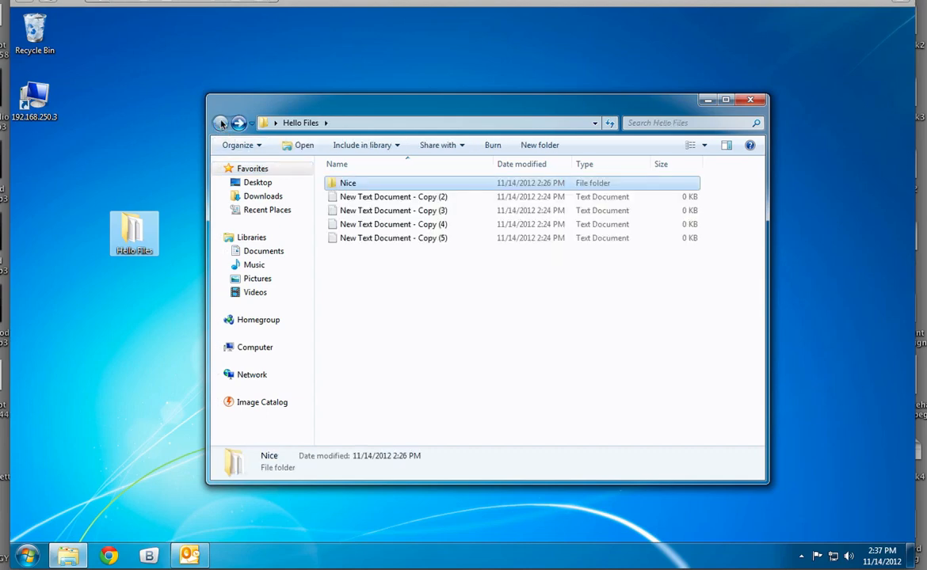
click(749, 99)
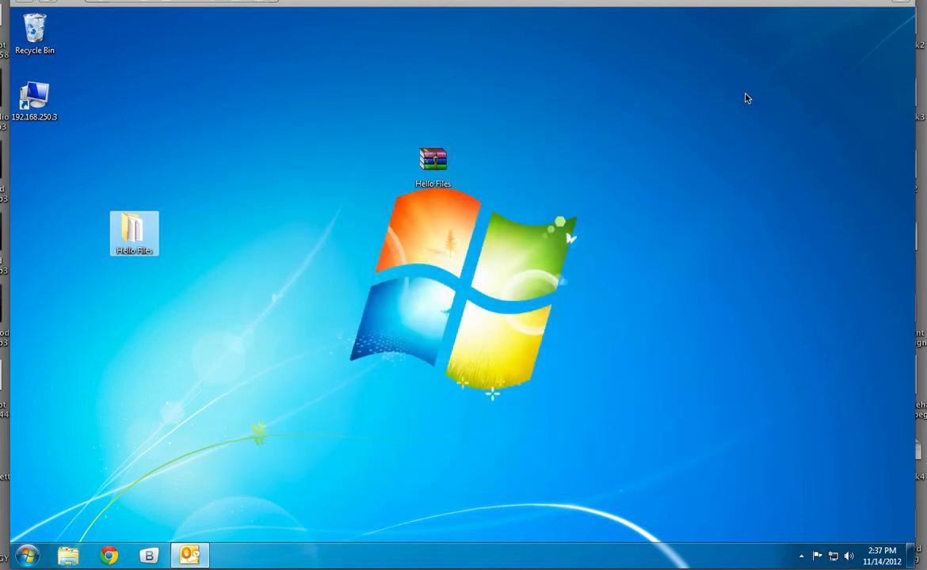
key(super)
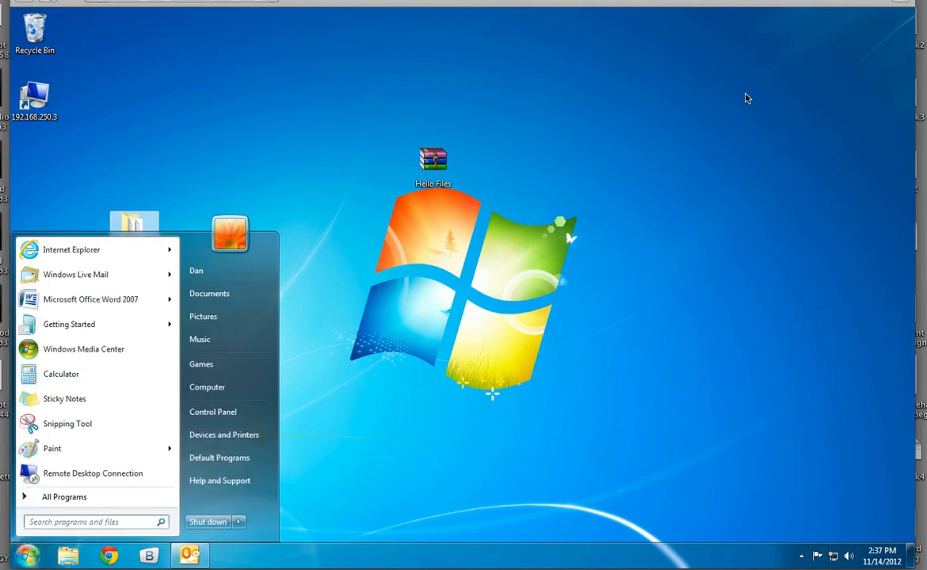
key(super)
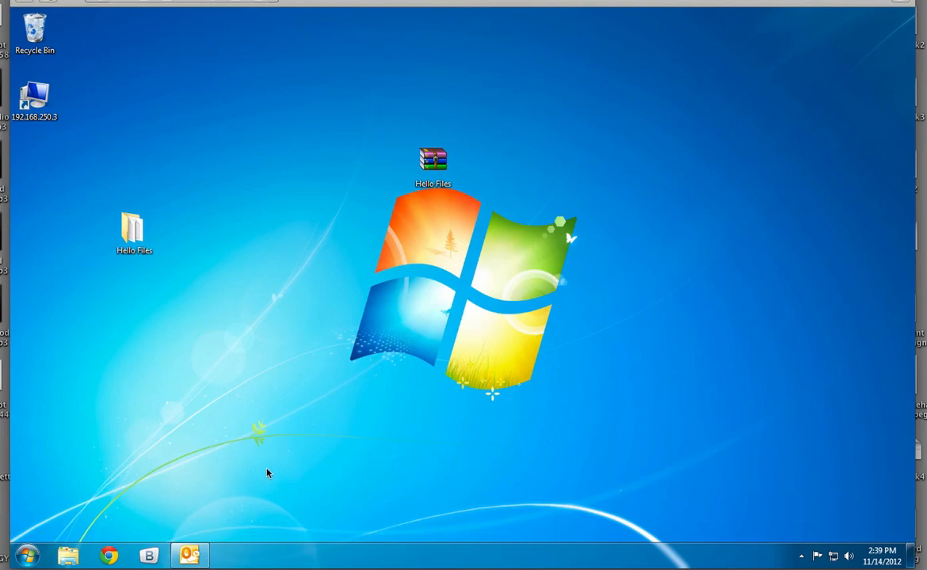
Switch to Outlook's contacts, search them by a first name, and limit the search to contacts with a business phone number.
click(189, 557)
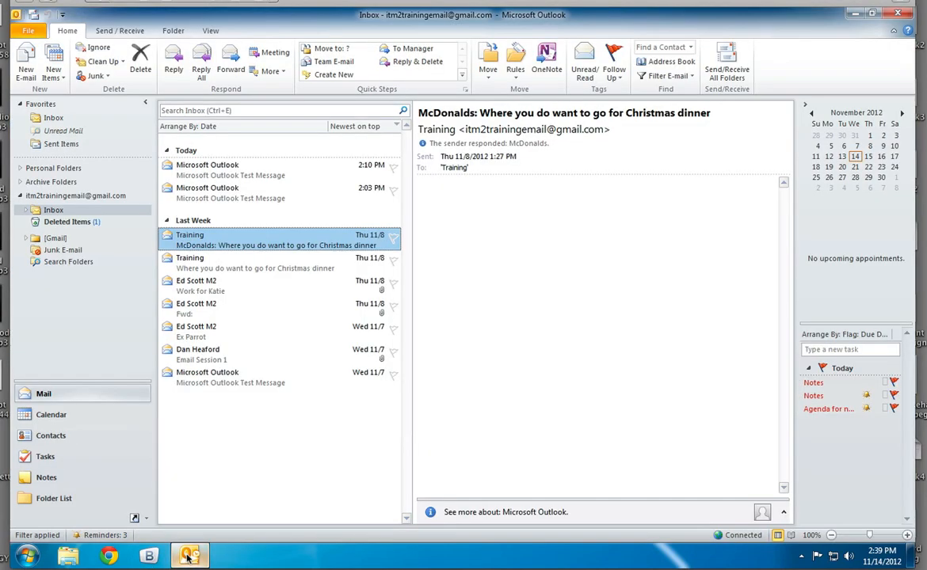
click(78, 444)
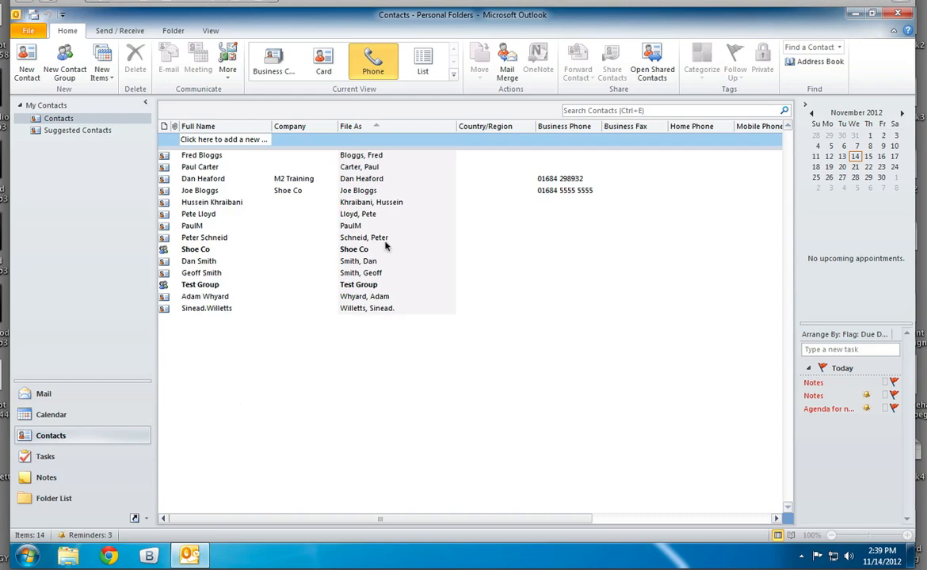
click(810, 48)
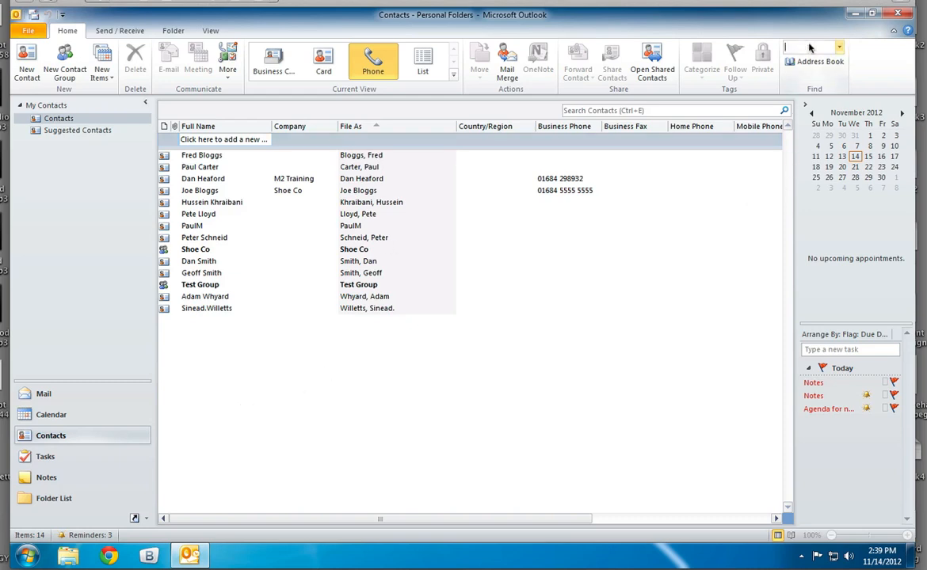
click(715, 111)
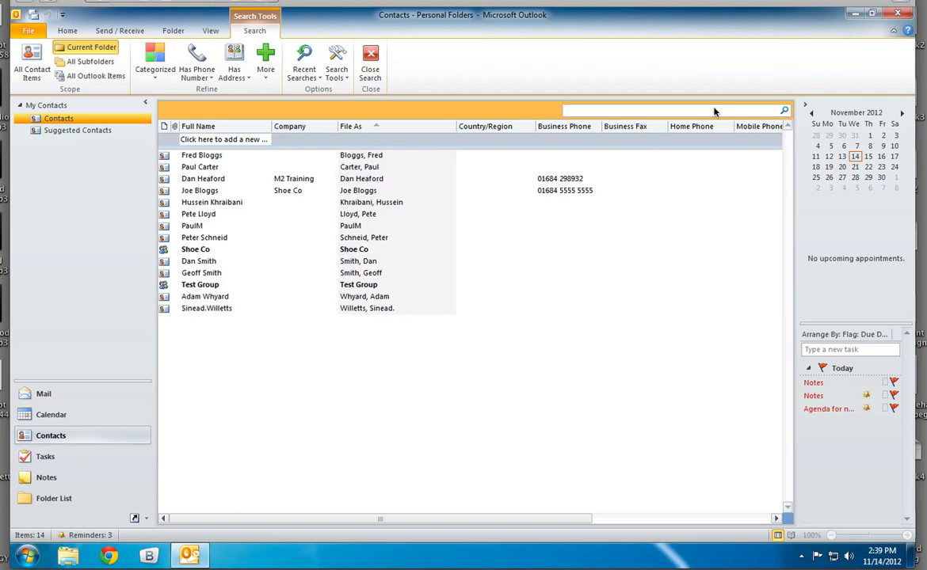
text(dan)
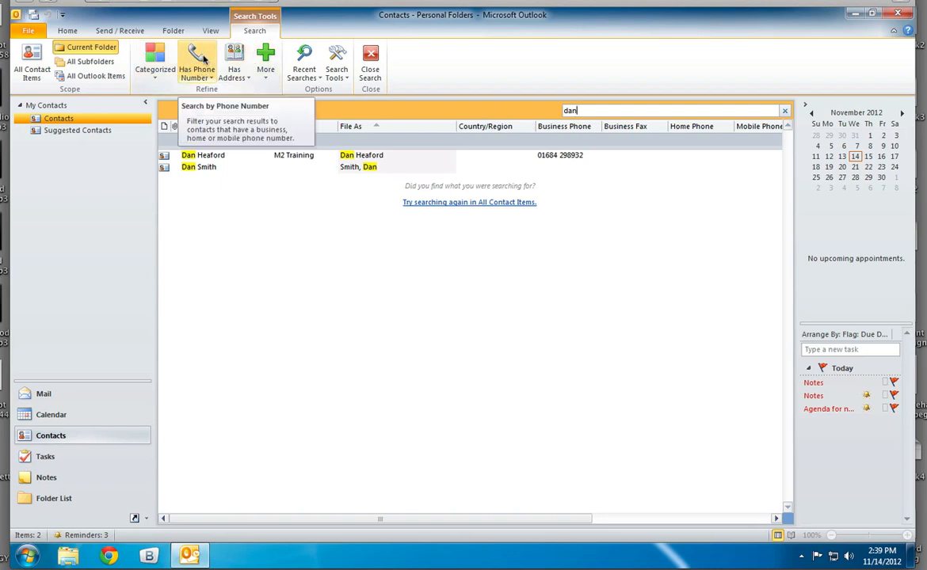
click(199, 73)
click(214, 93)
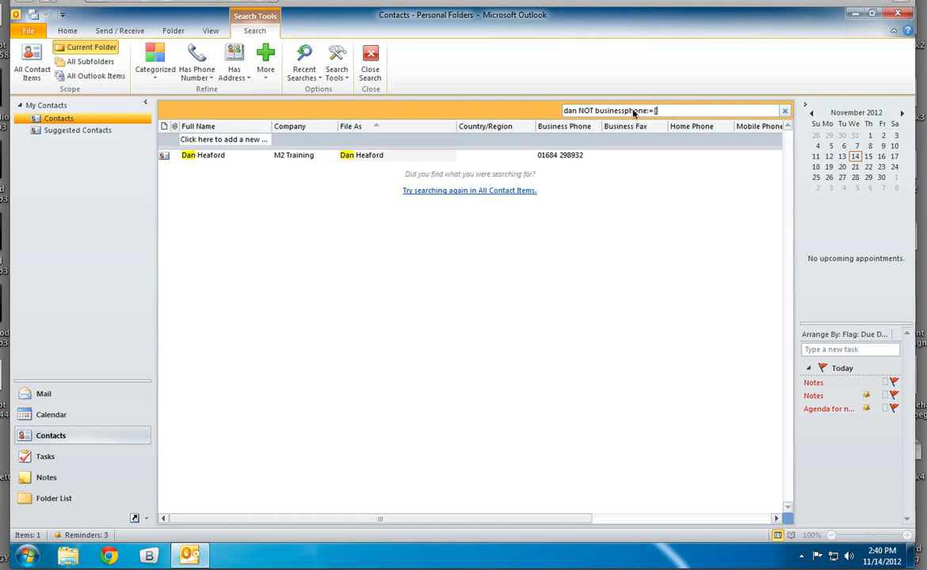
Close the contact search and return to the mail view.
drag(656, 111, 554, 111)
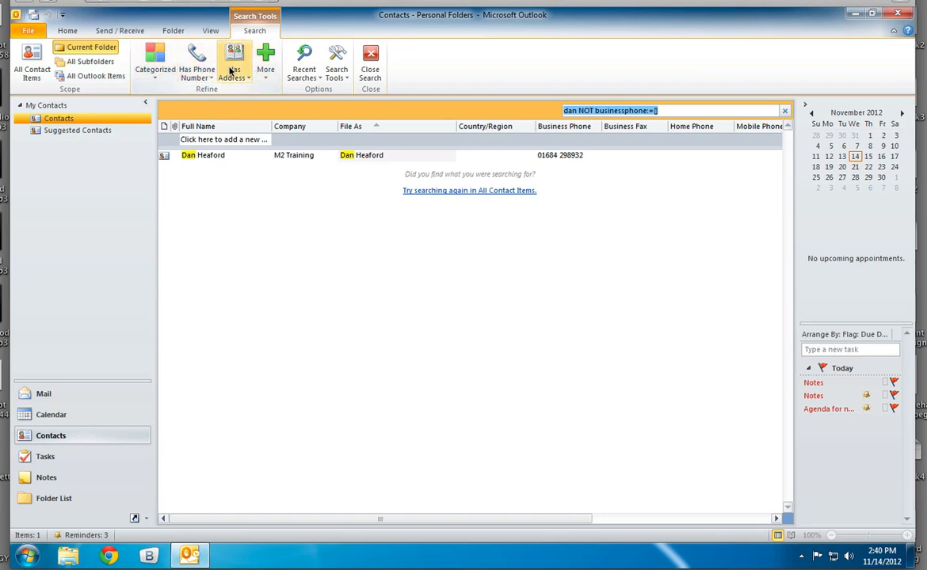
click(370, 55)
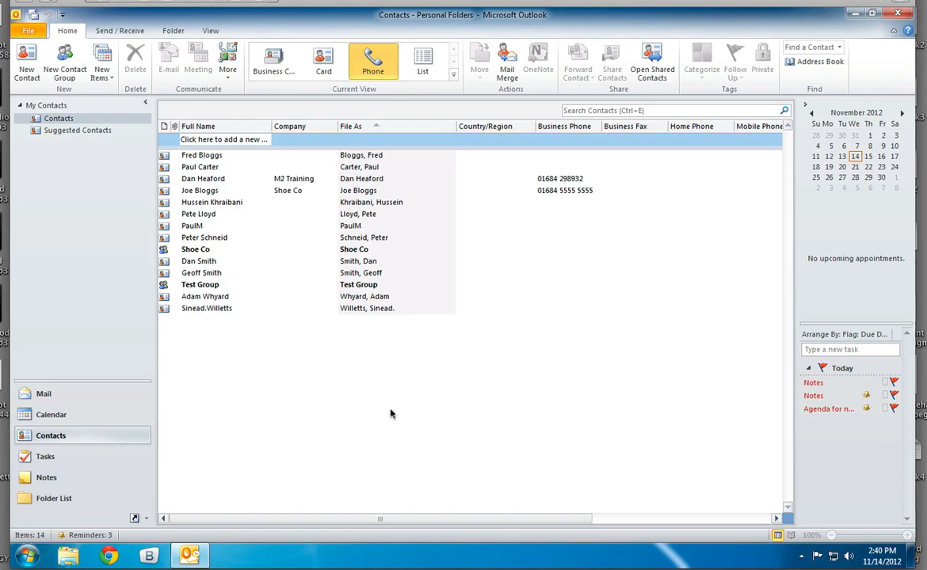
click(94, 396)
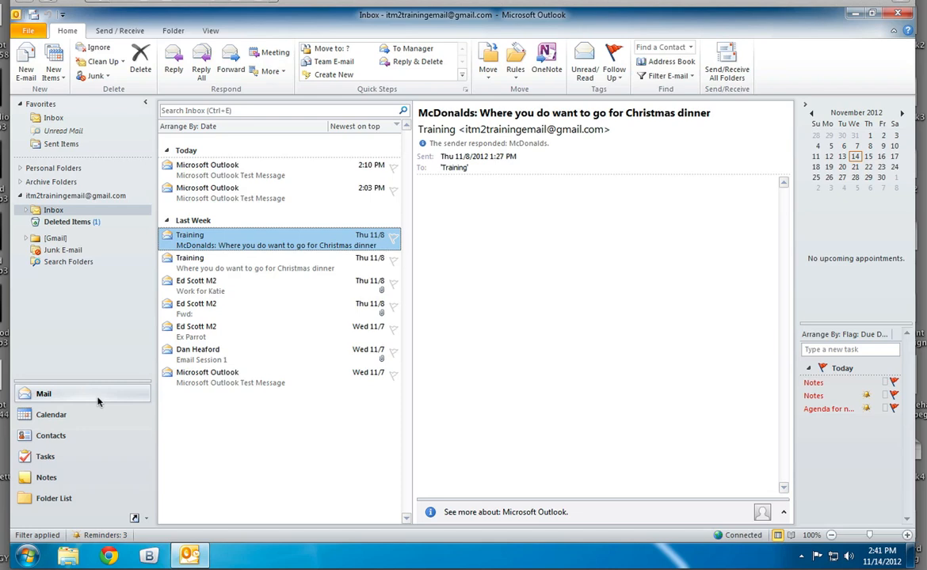
Check the Safe Senders and Blocked Senders lists in the junk e-mail options for the 2:03 PM test message, and cancel the options.
click(238, 192)
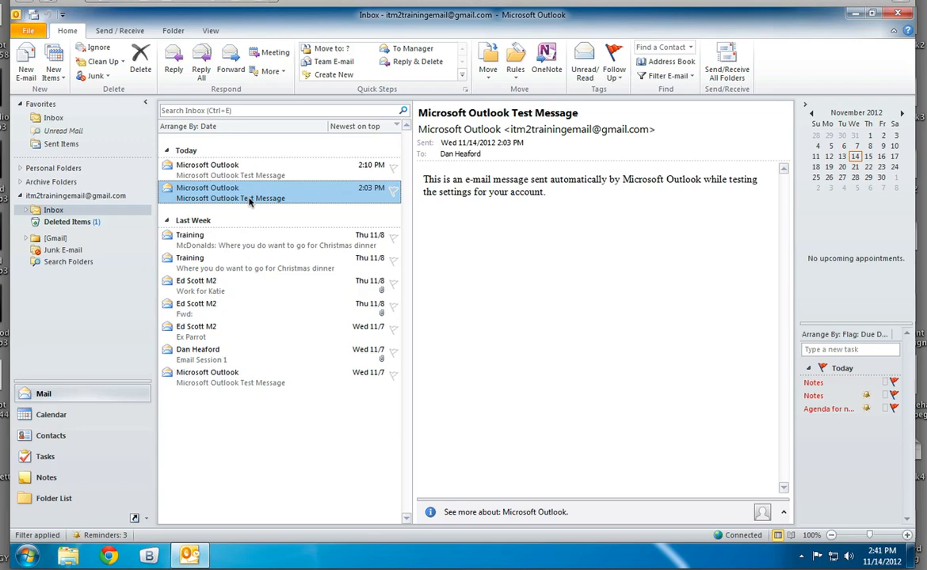
right_click(249, 202)
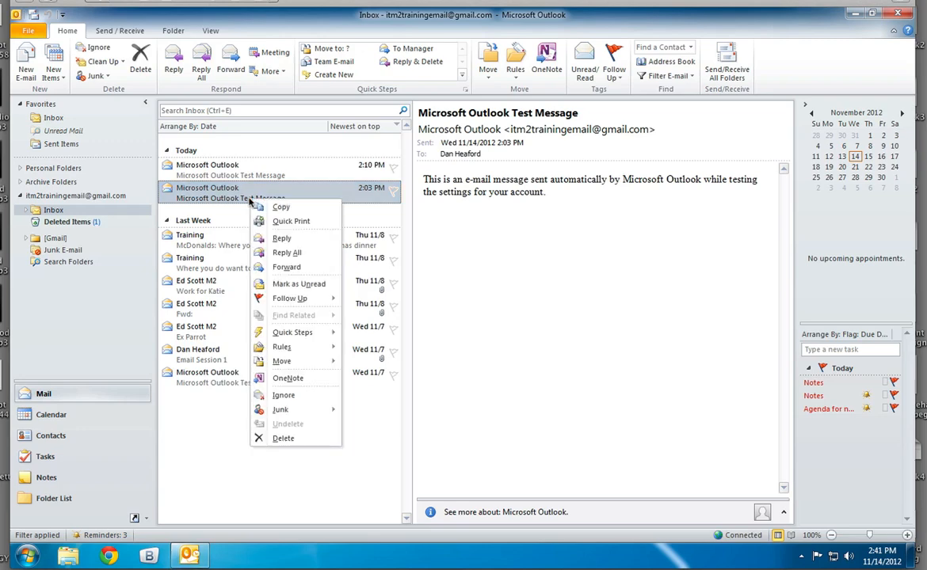
mouse_move(279, 410)
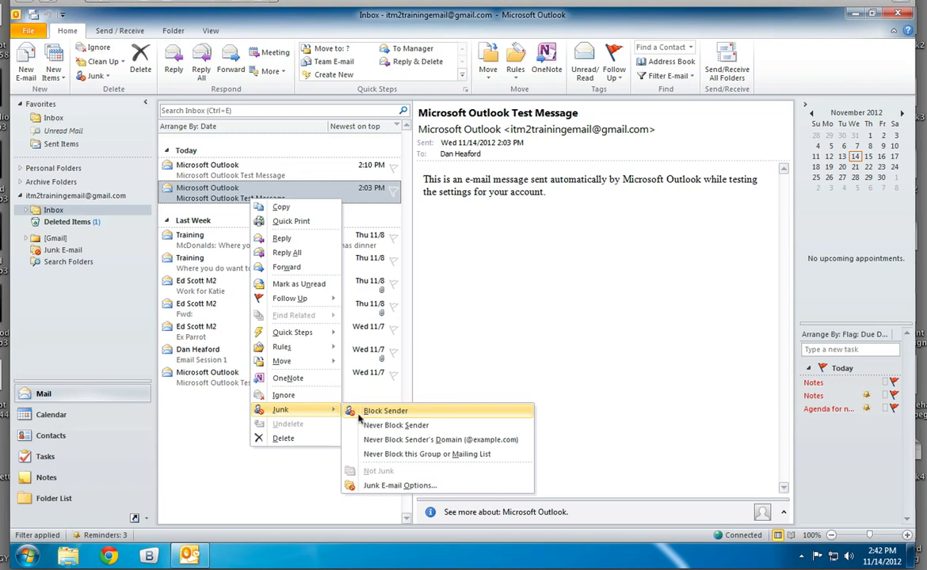
click(394, 486)
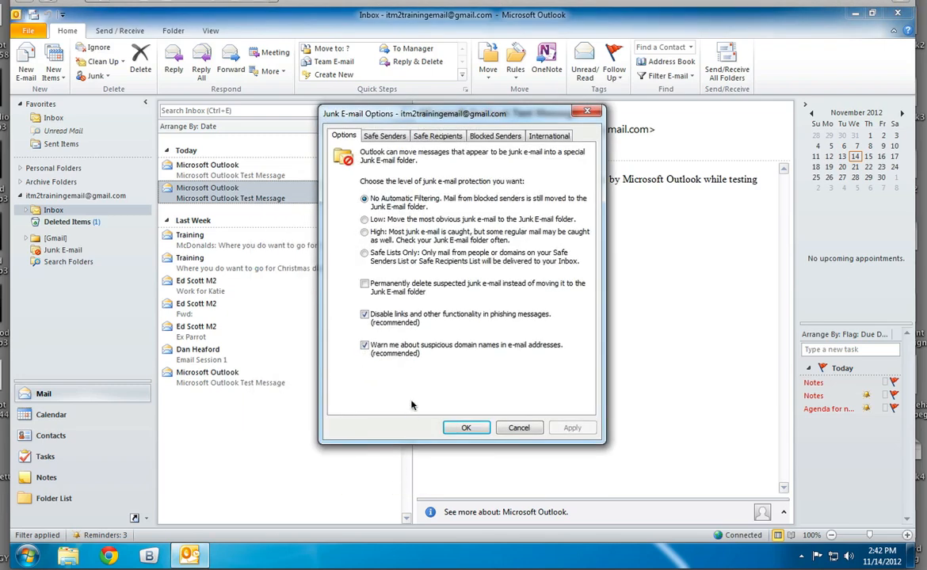
click(380, 136)
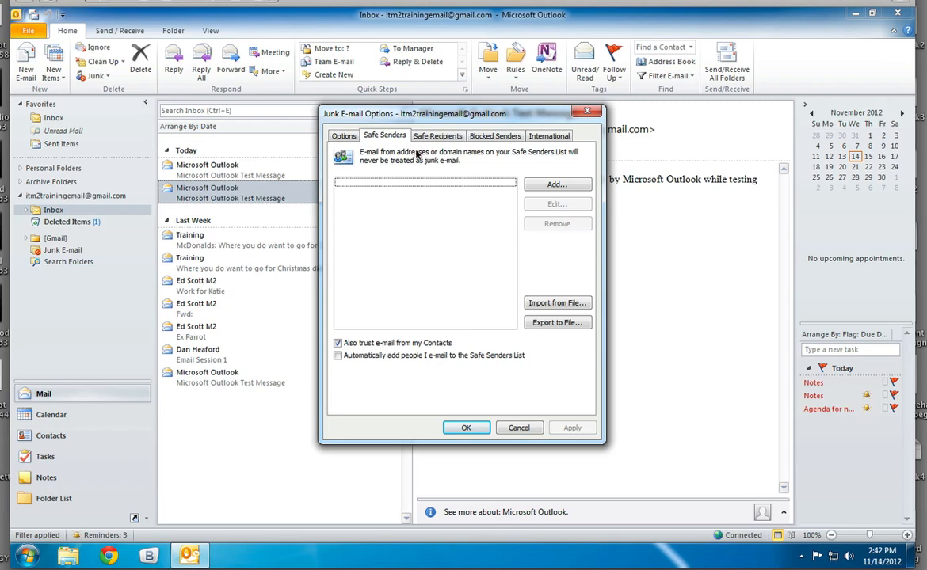
click(493, 137)
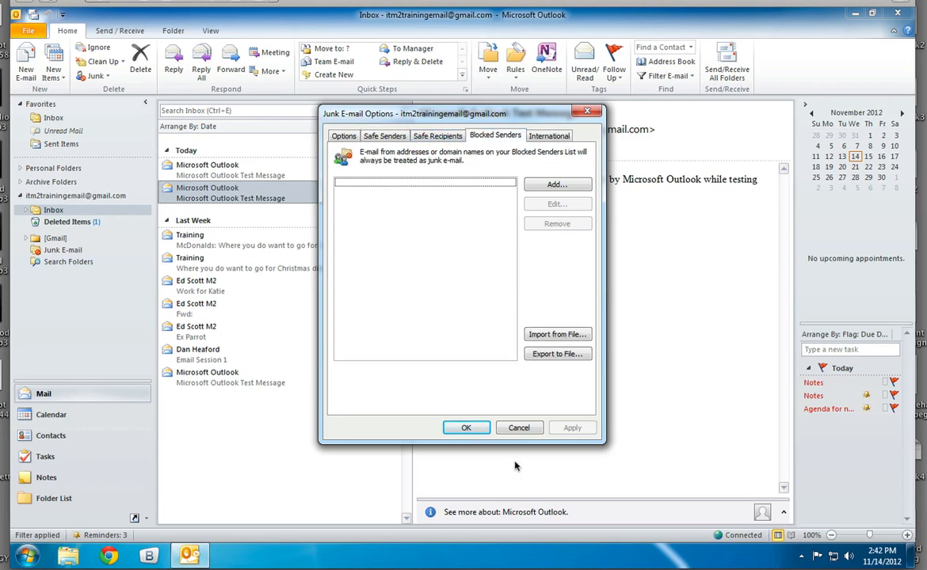
click(519, 429)
Block the sender of the "McDonalds: Where you do want to go for Christmas dinner" message as junk and acknowledge the notice.
click(249, 243)
right_click(250, 244)
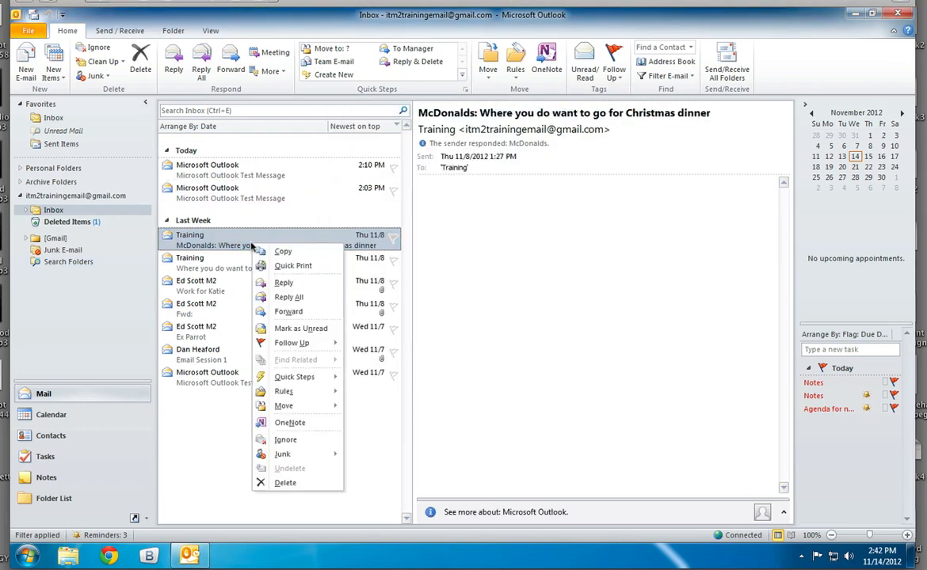
mouse_move(321, 454)
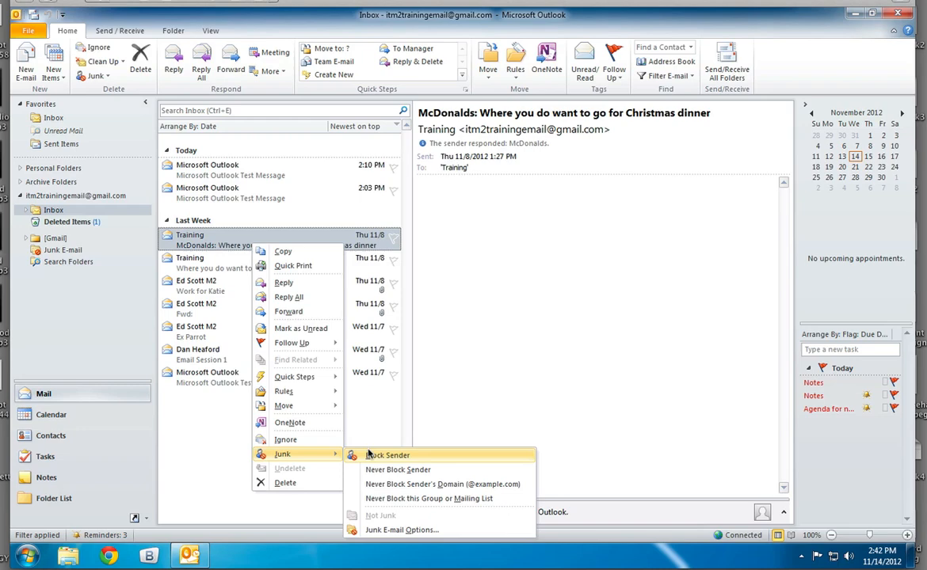
click(369, 454)
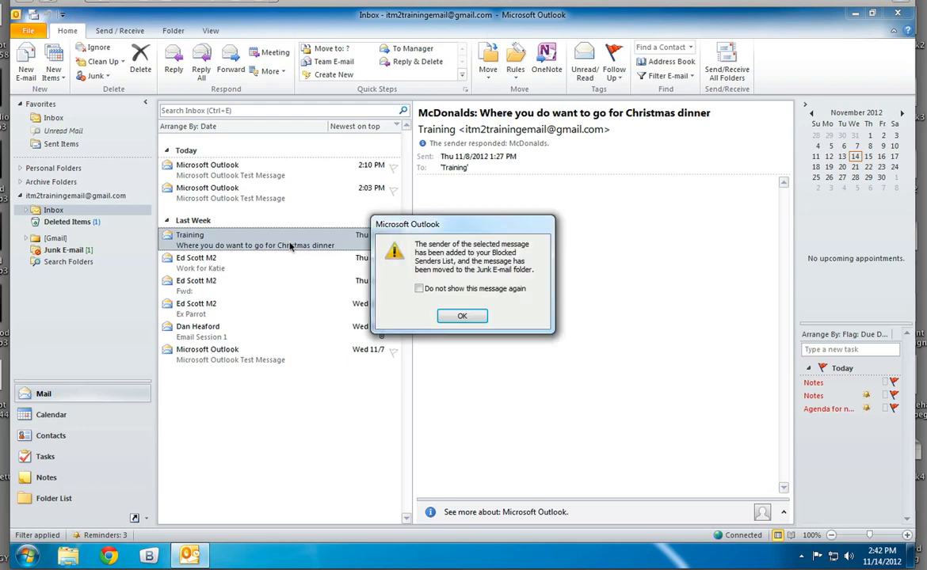
click(473, 317)
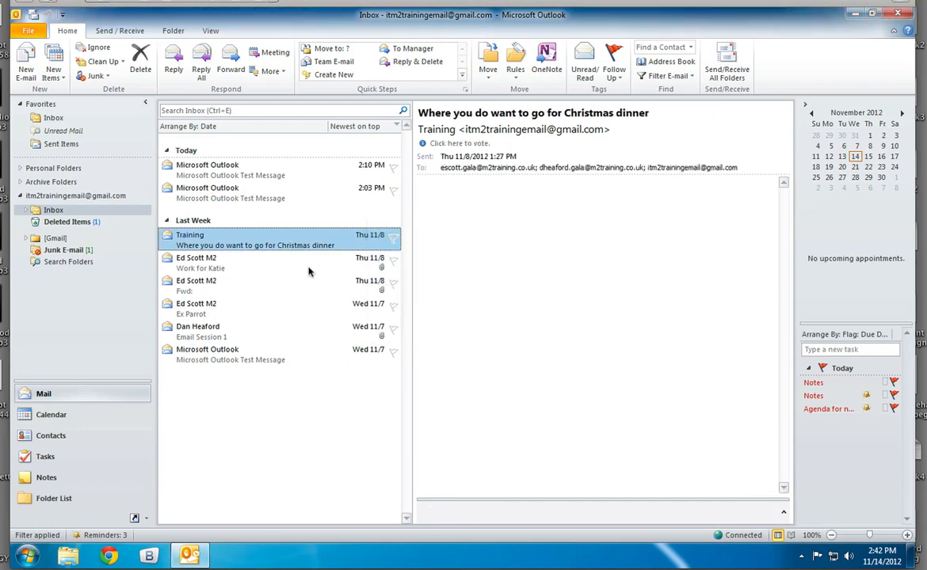
Remove the blocked training address from the Blocked Senders list in the junk e-mail options and apply the change.
right_click(266, 243)
mouse_move(336, 464)
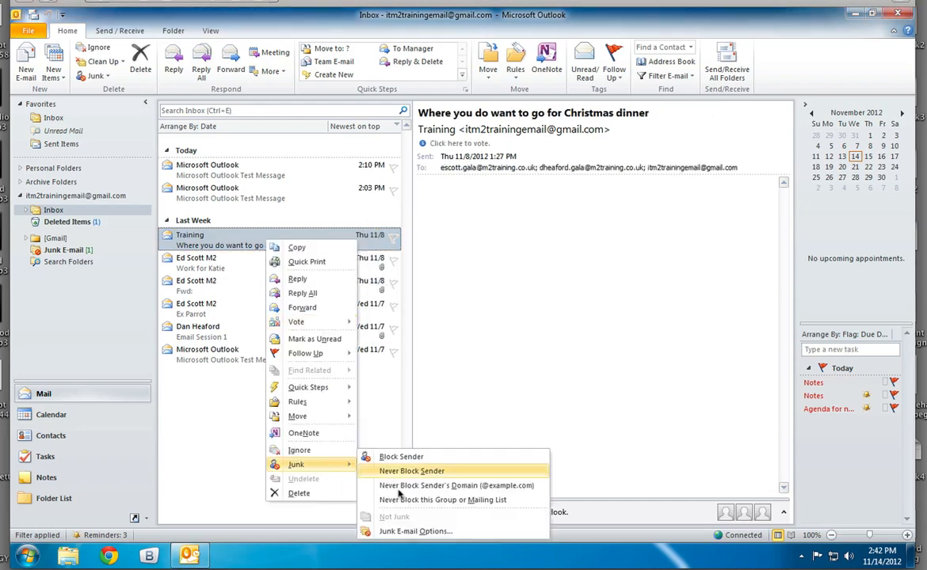
click(446, 531)
click(379, 136)
click(424, 137)
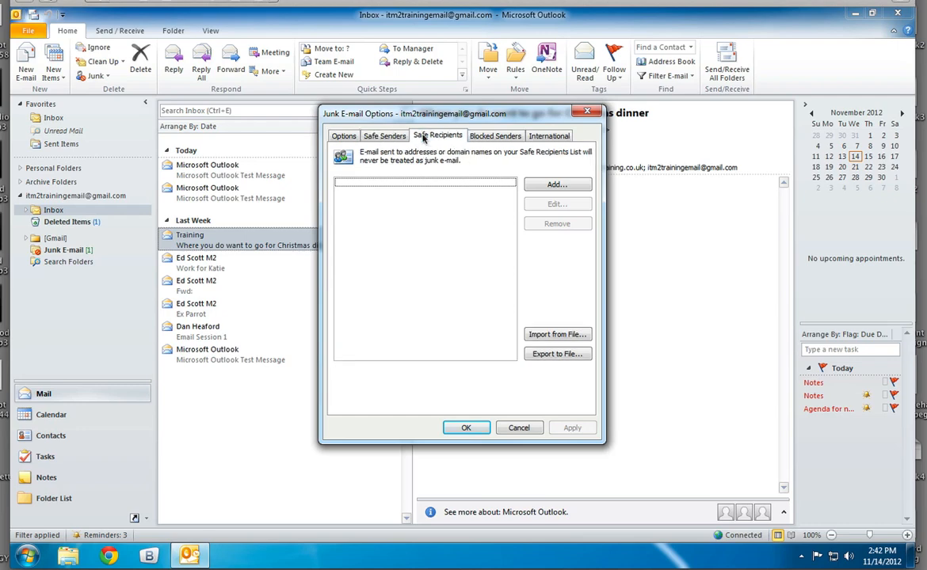
click(485, 136)
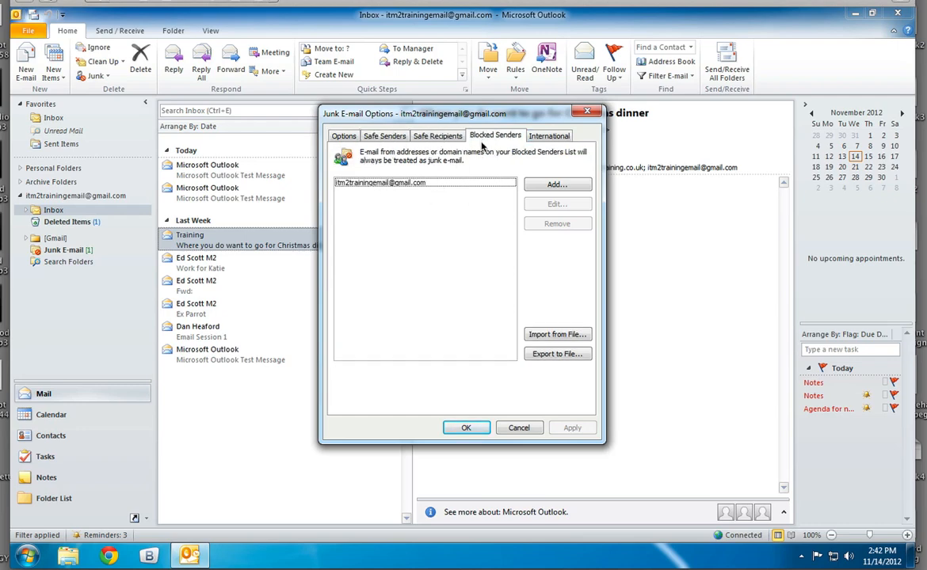
click(354, 185)
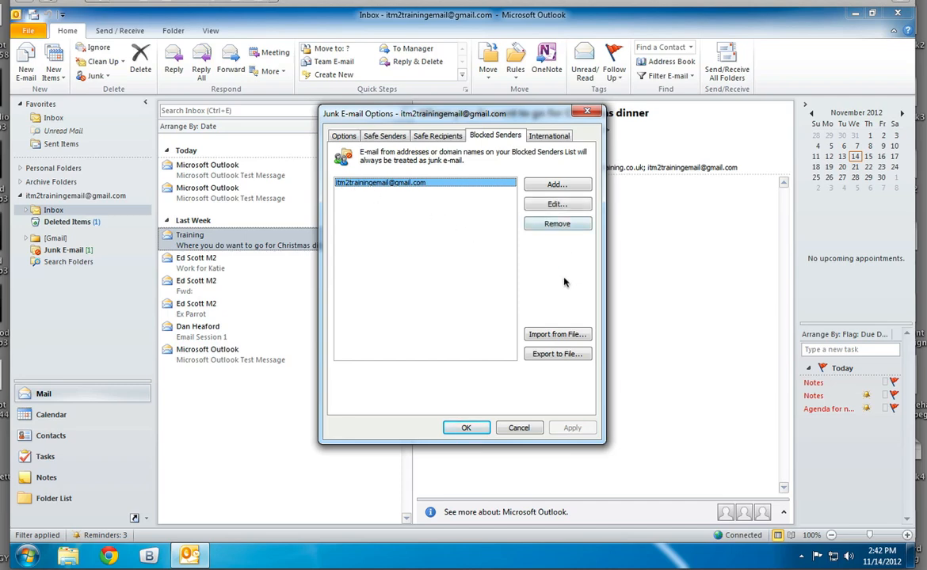
click(557, 224)
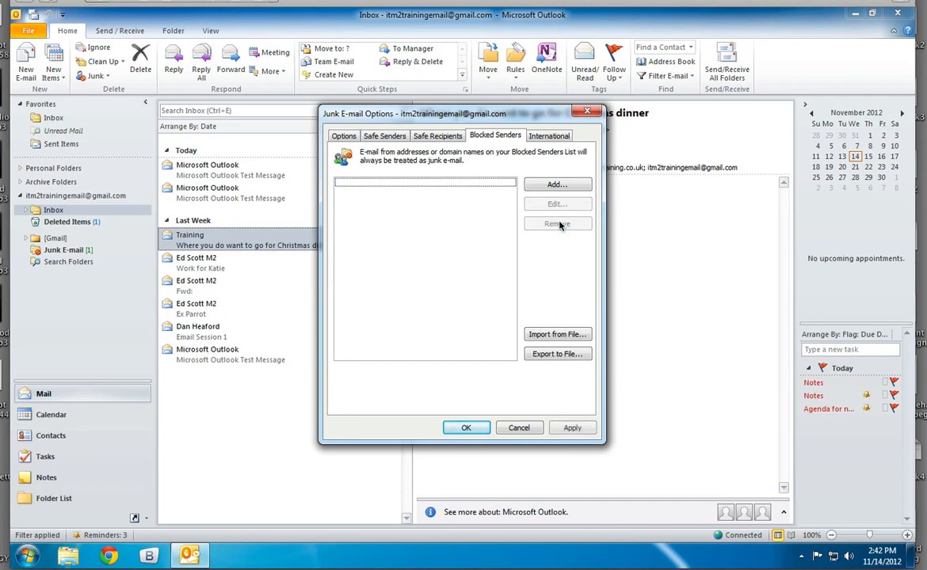
click(571, 428)
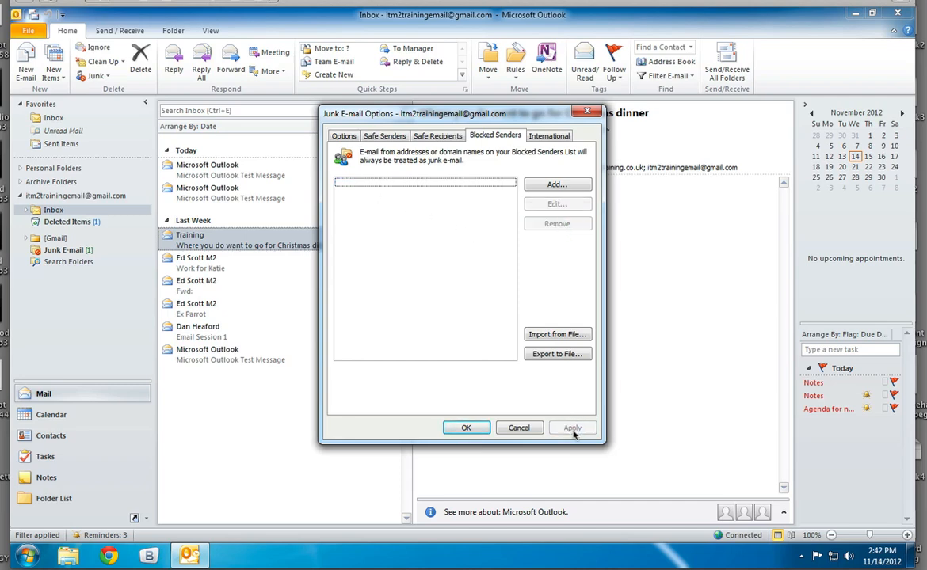
click(466, 428)
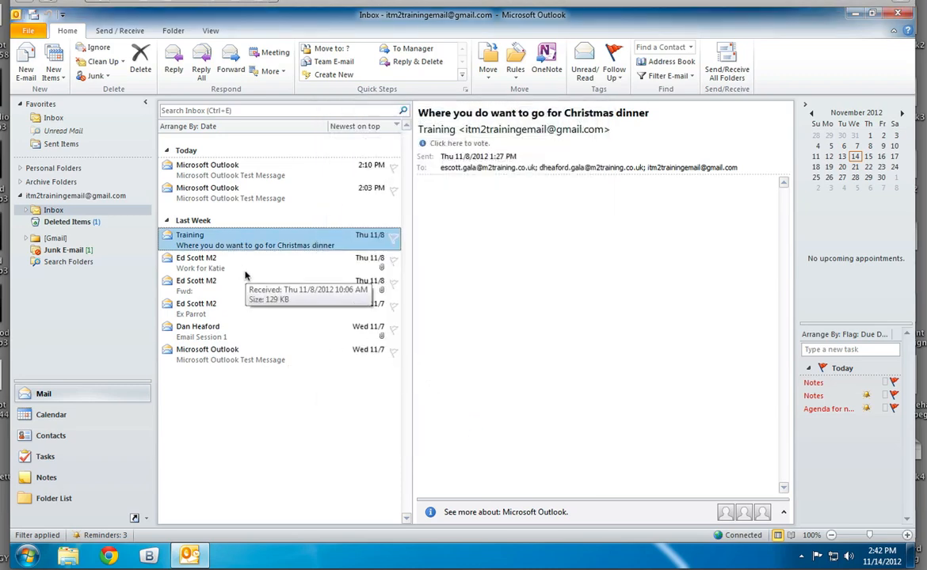
Move the McDonalds Christmas dinner message from the Junk E-mail folder back to the Inbox, and open the Inbox.
click(62, 251)
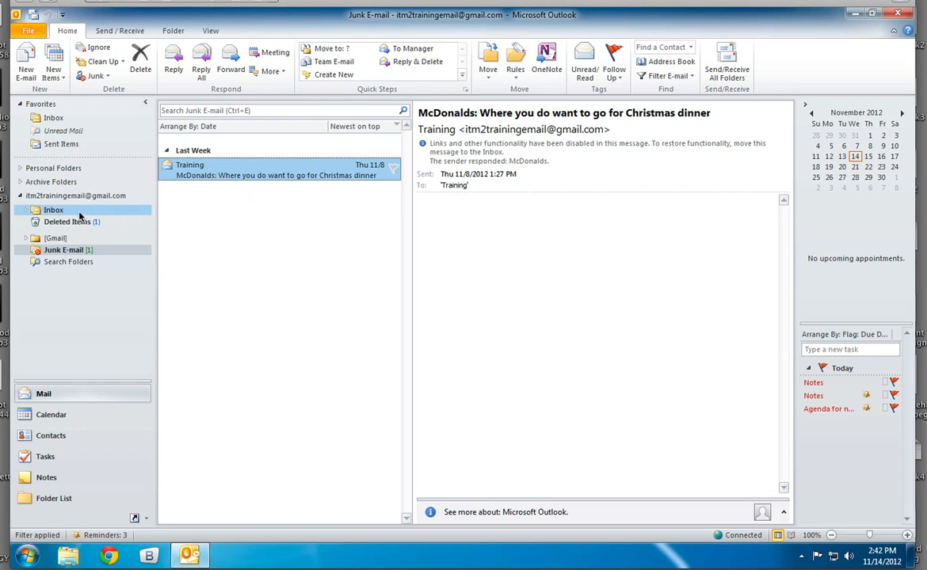
drag(238, 170, 79, 212)
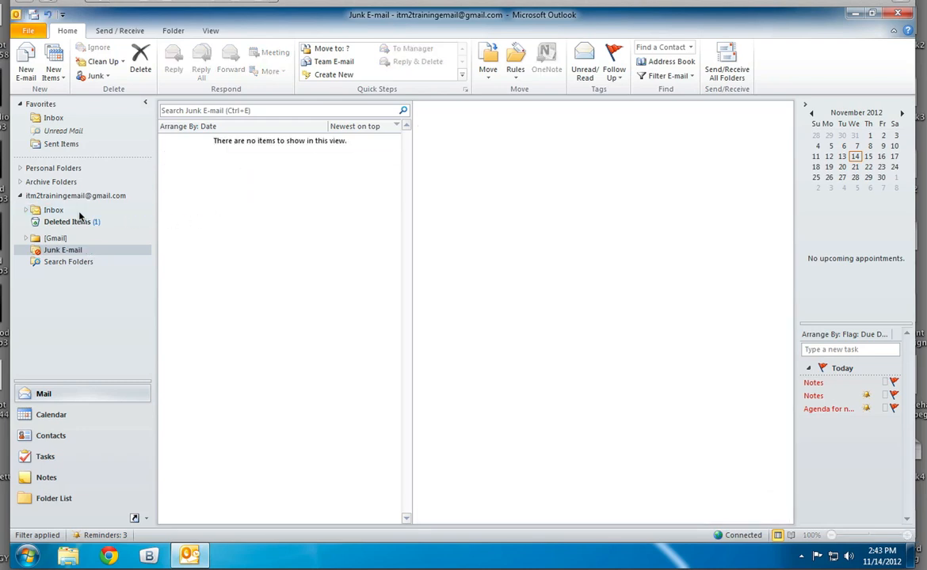
click(51, 209)
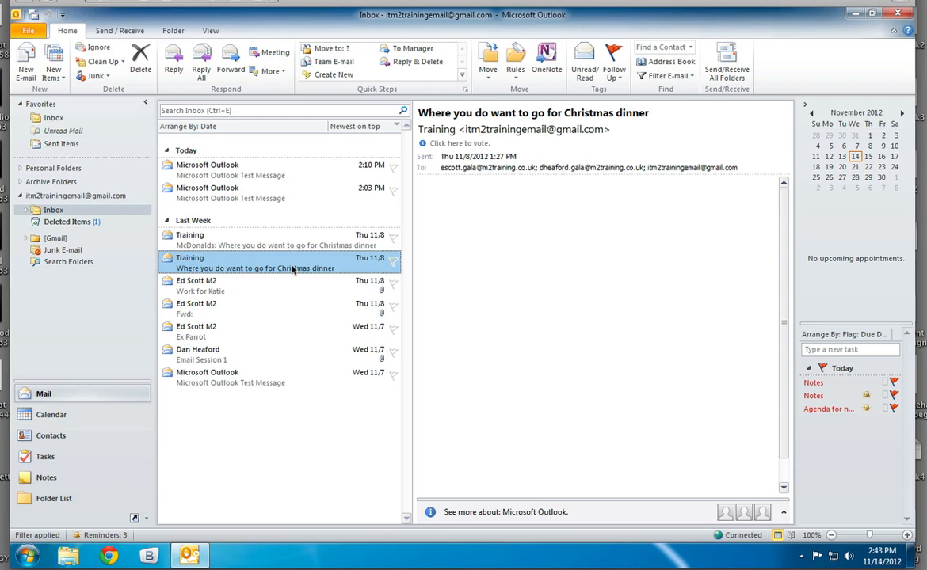
View the two Christmas dinner messages and the account information page with its rules and alerts, and return to the Inbox.
click(270, 243)
click(293, 270)
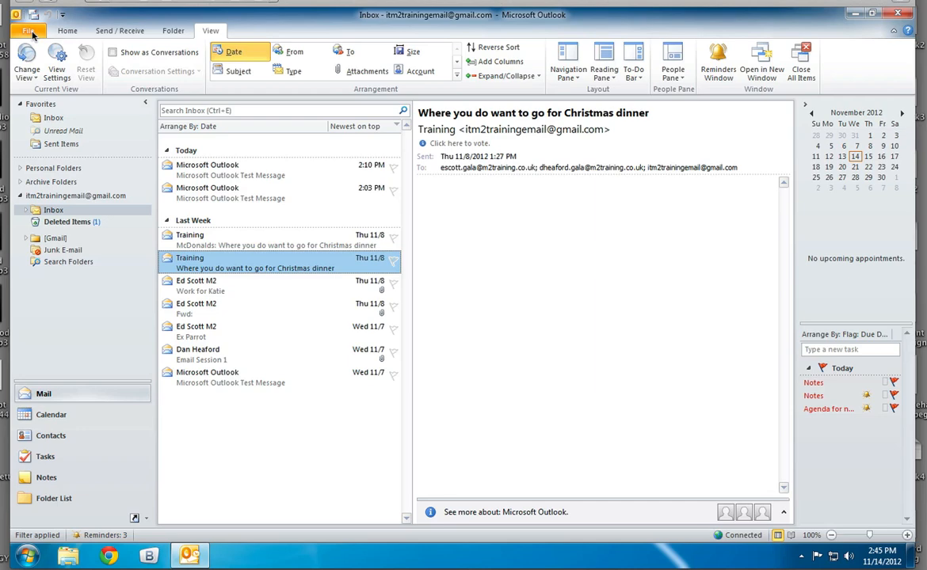
click(30, 32)
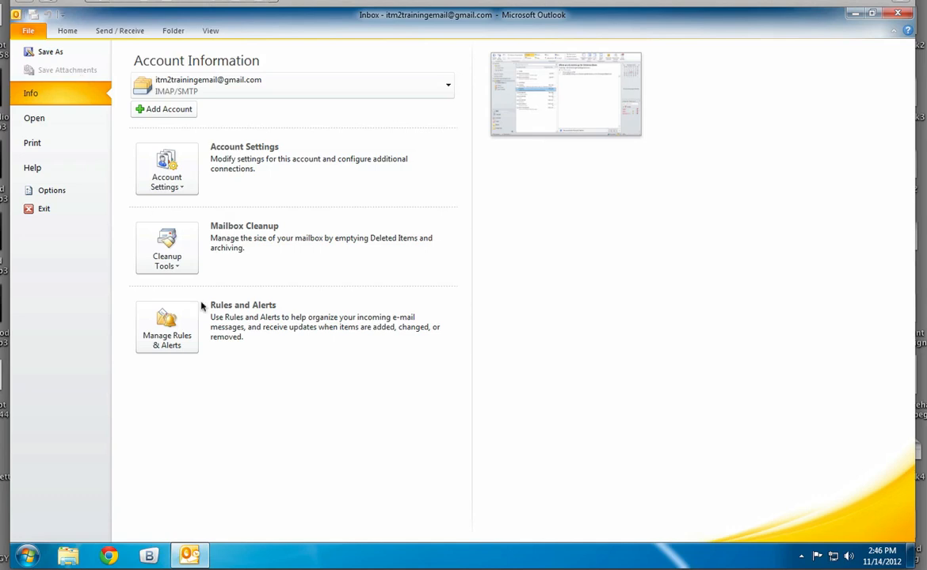
click(67, 30)
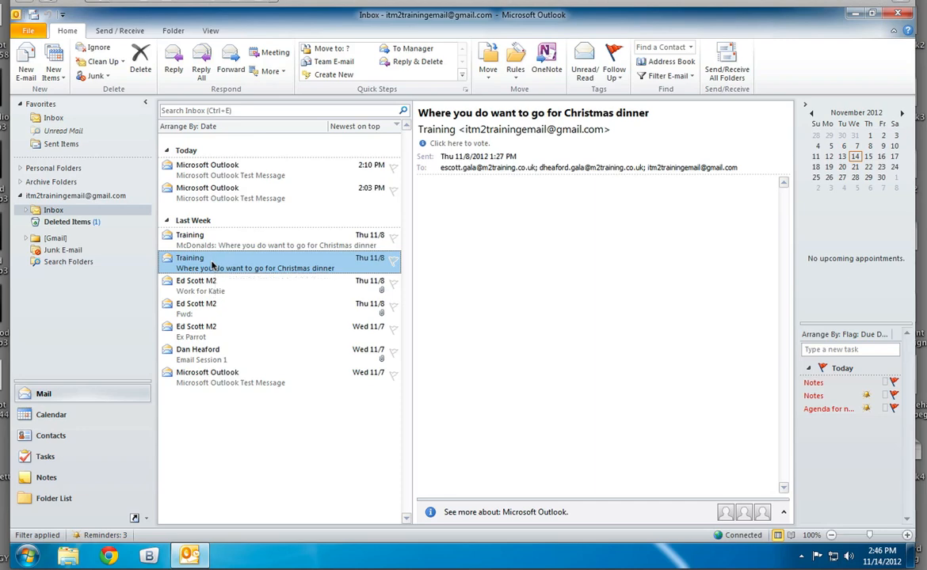
Start a new rule from the message with the BTEC Using Spreadsheets attachment, applying it to mail from that sender.
click(198, 288)
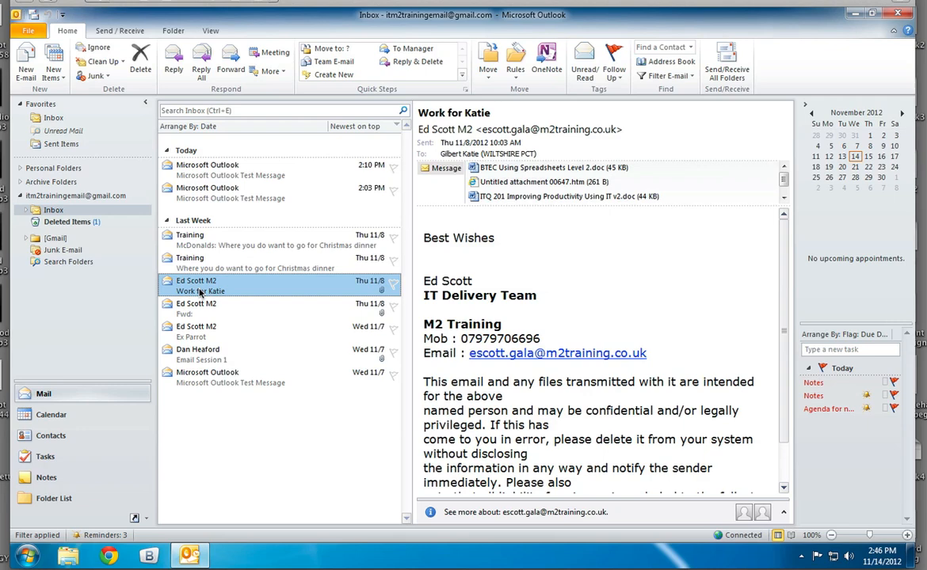
right_click(200, 292)
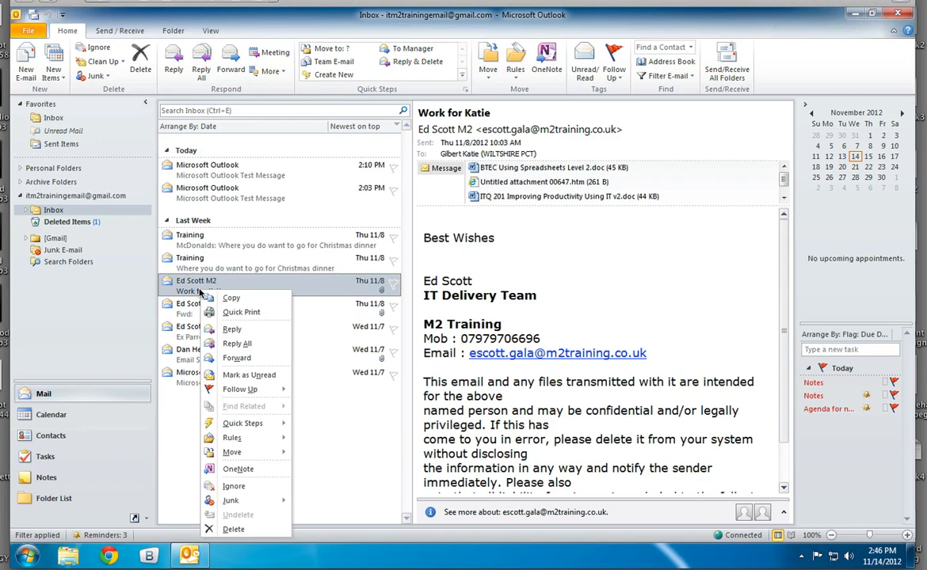
mouse_move(256, 446)
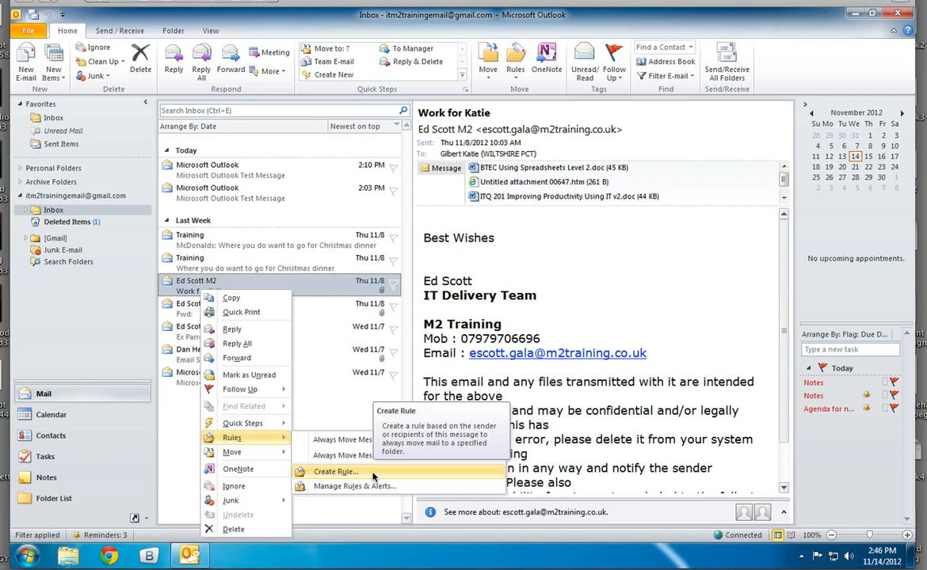
click(336, 472)
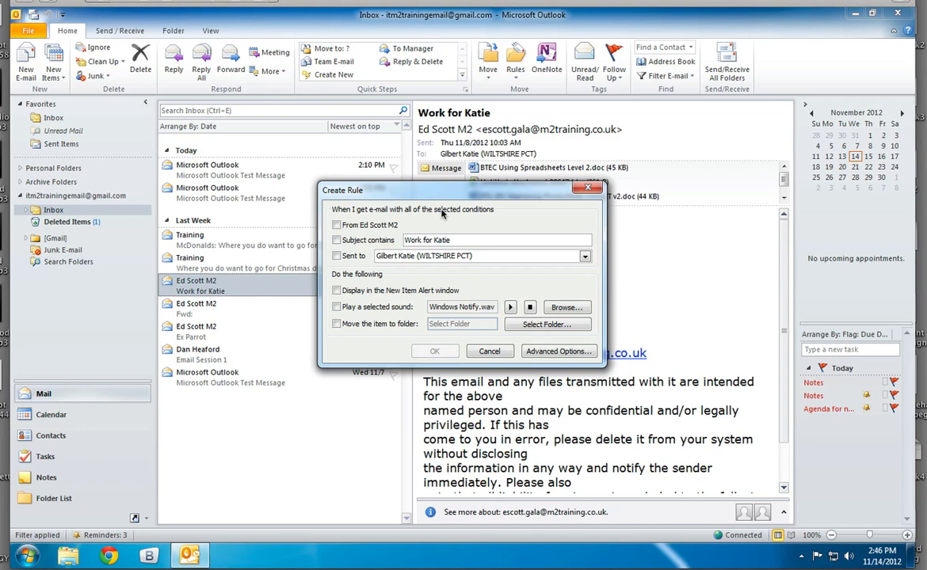
click(336, 225)
Have the rule play a selected sound, choose Windows Default from the Delta media folder, and preview it.
click(336, 307)
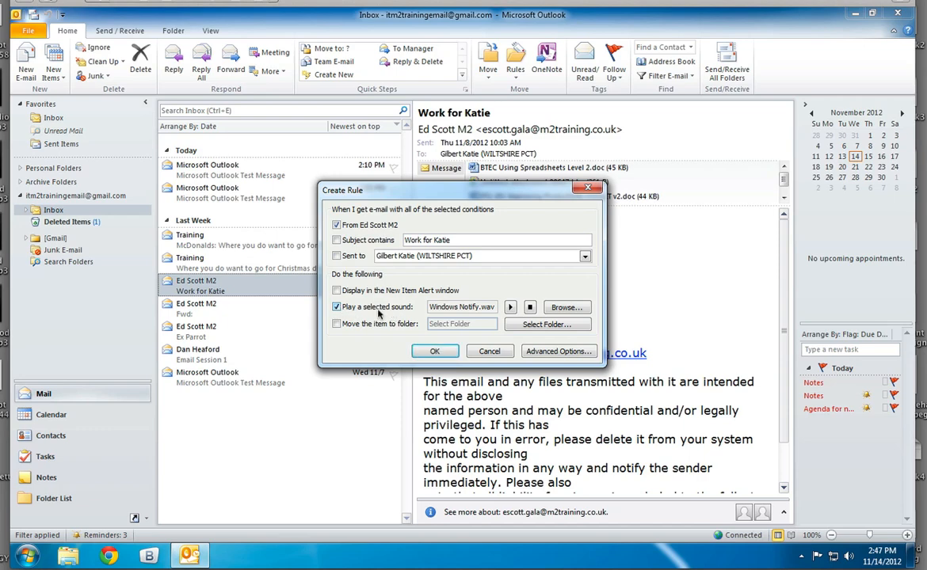
click(510, 308)
click(559, 307)
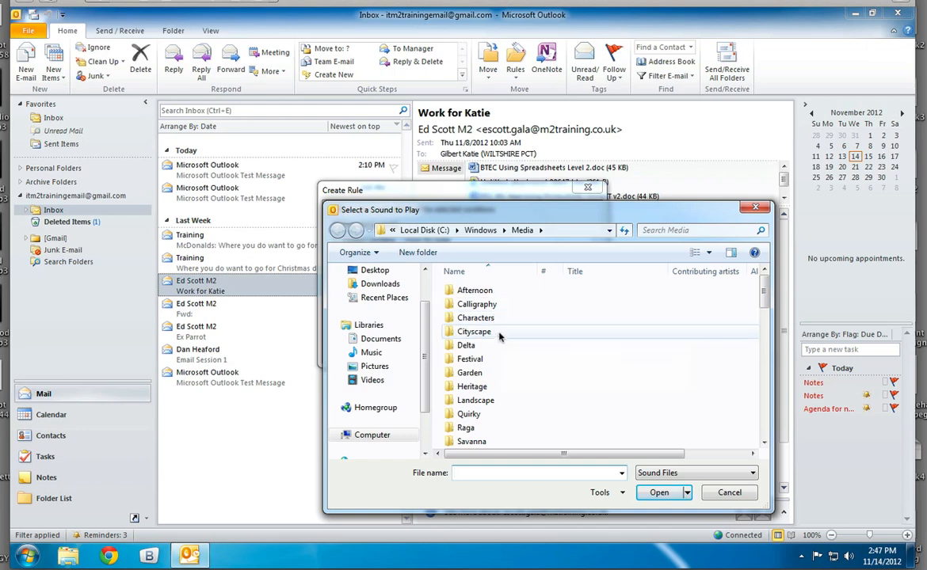
double_click(469, 345)
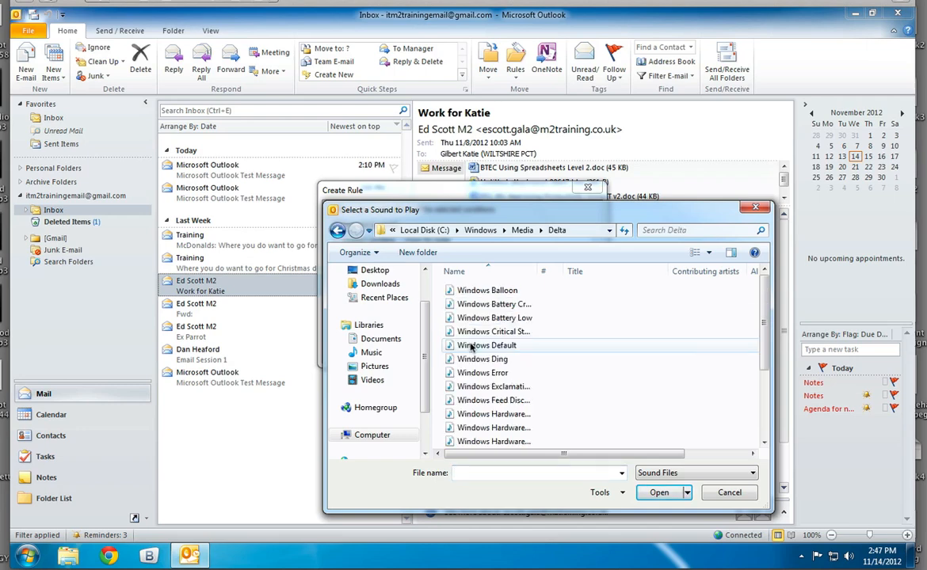
double_click(473, 346)
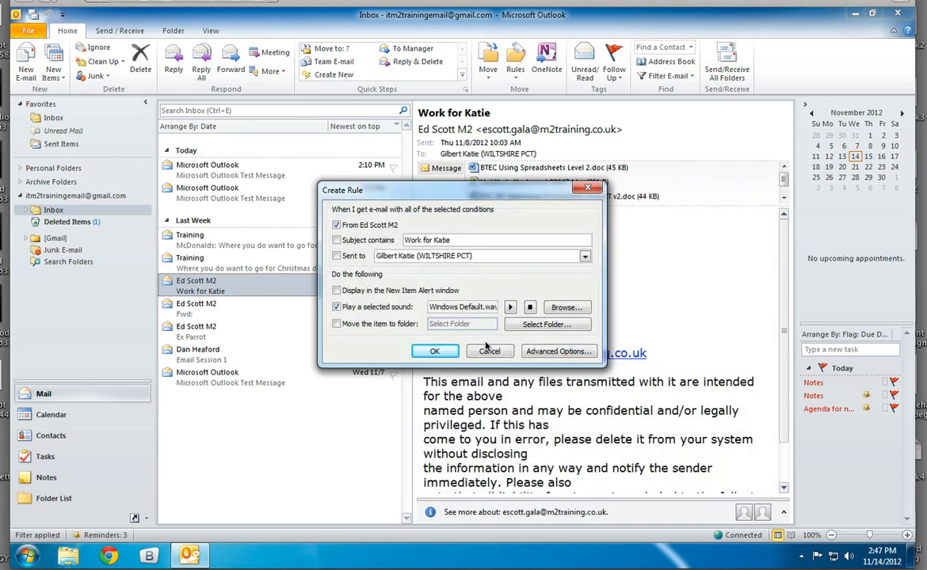
click(511, 307)
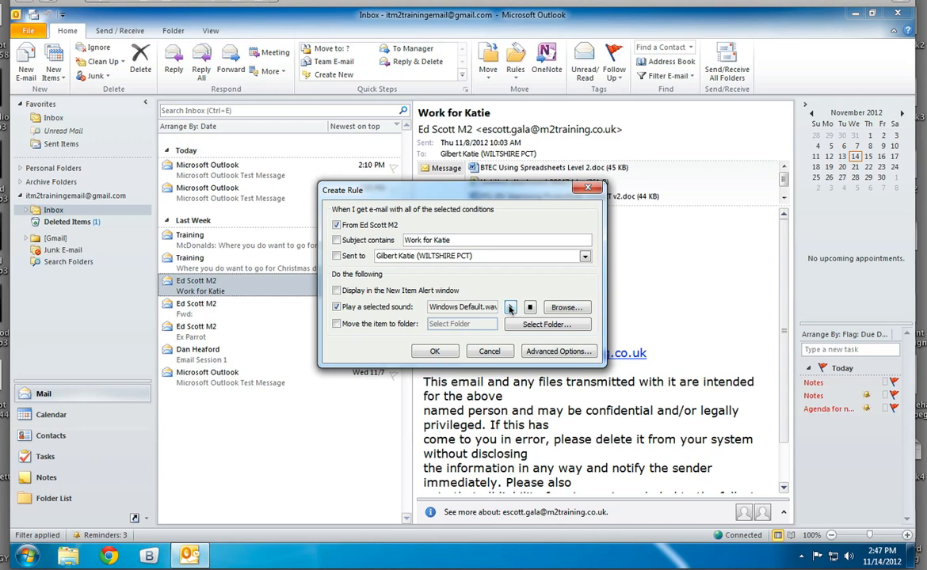
Have the rule move matching mail to a new Inbox subfolder named with the sender's first name.
click(336, 324)
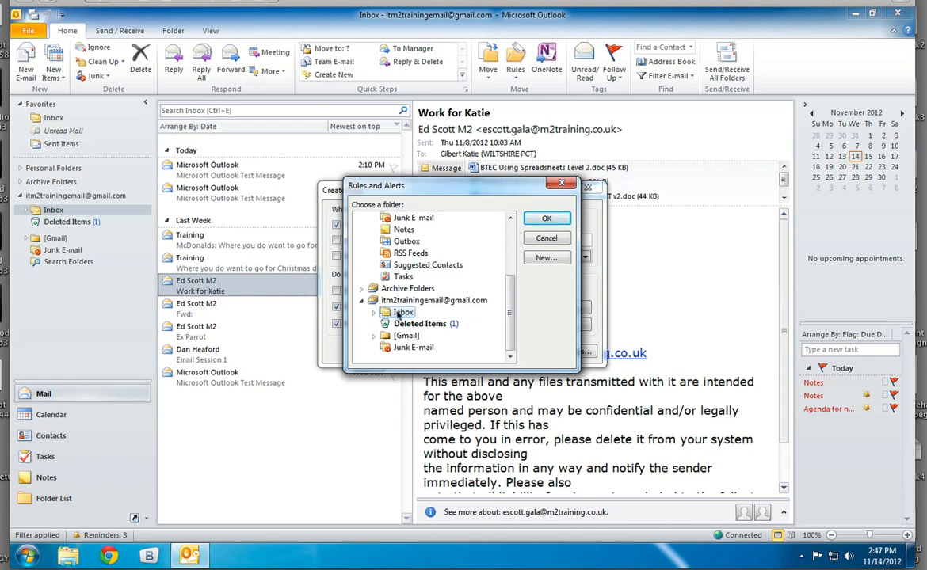
click(538, 258)
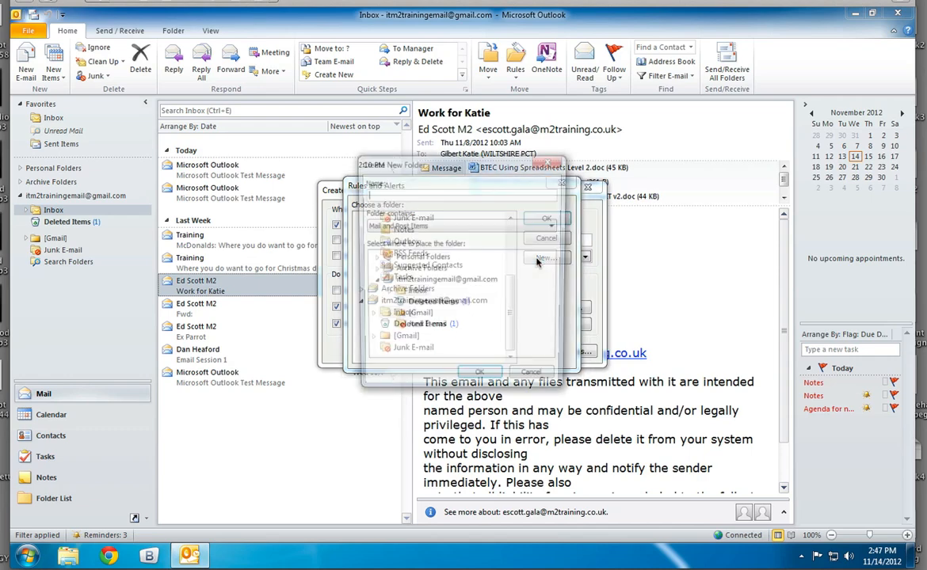
text(Ed)
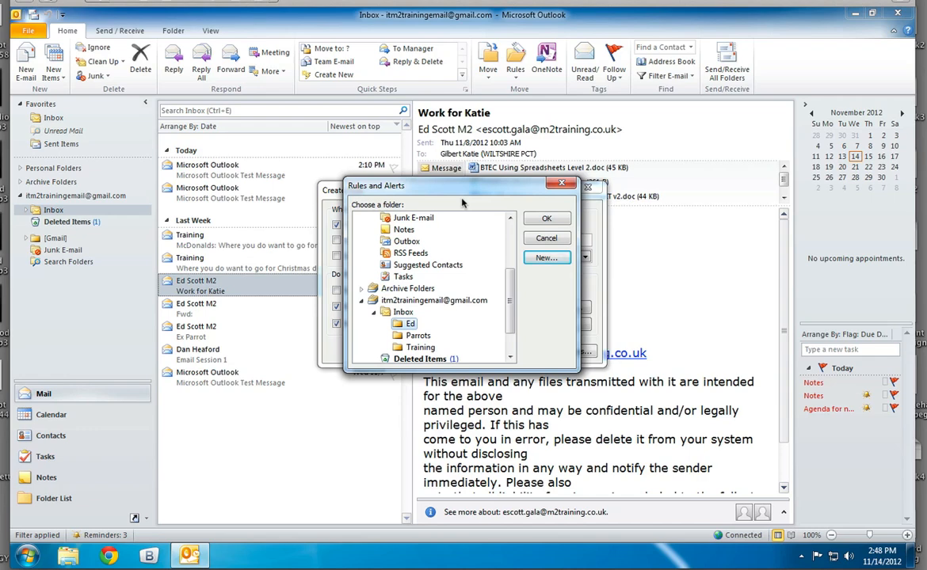
click(545, 220)
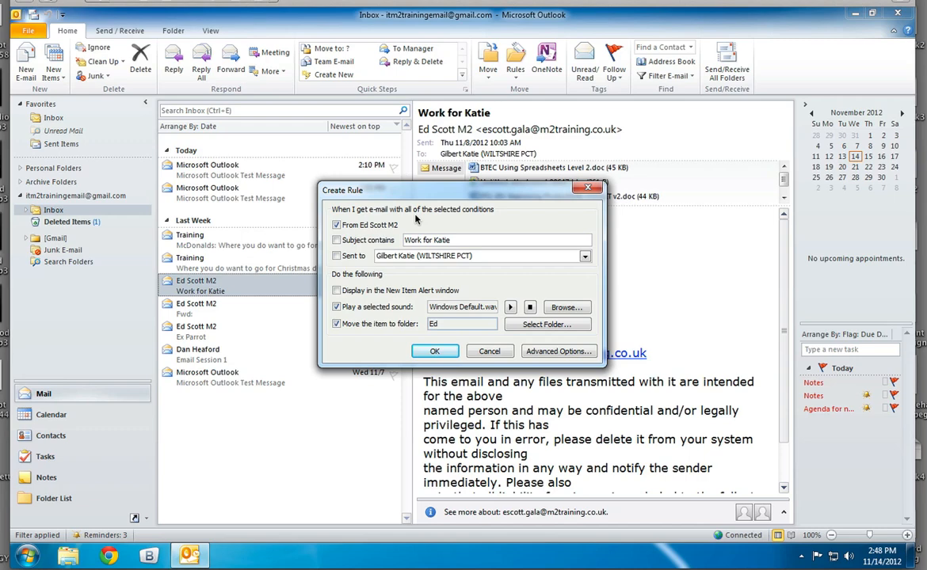
Create the sender's rule and run it now on the messages already in the Inbox.
click(437, 351)
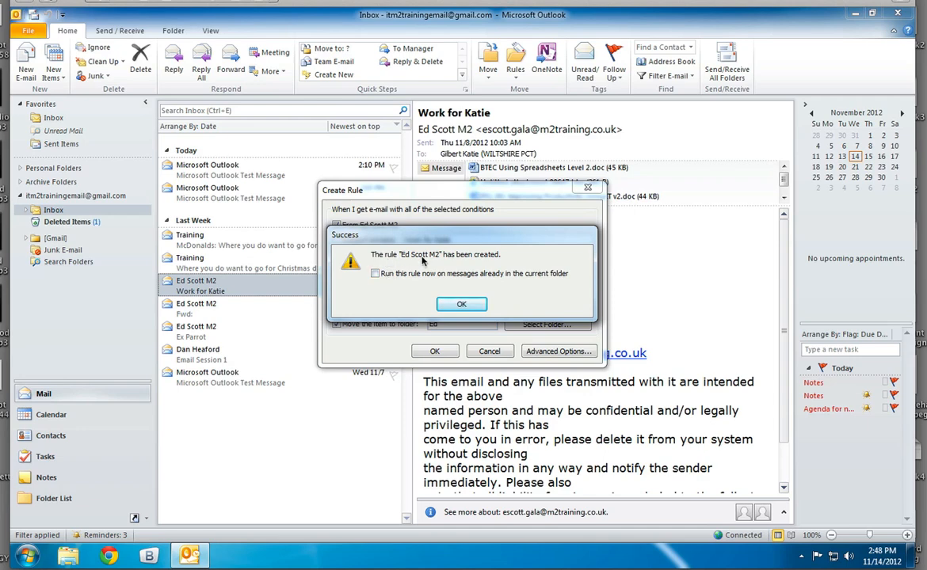
click(375, 273)
click(463, 305)
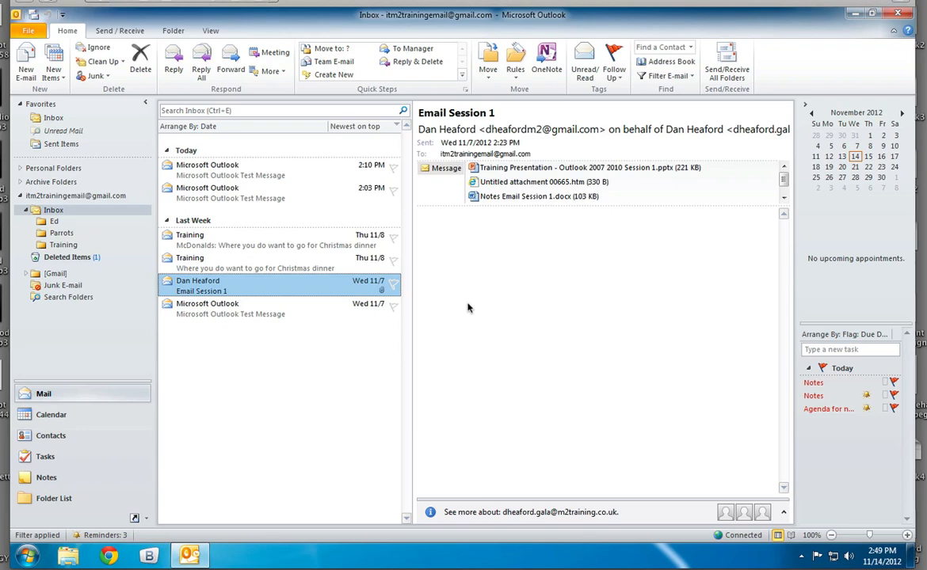
right_click(216, 289)
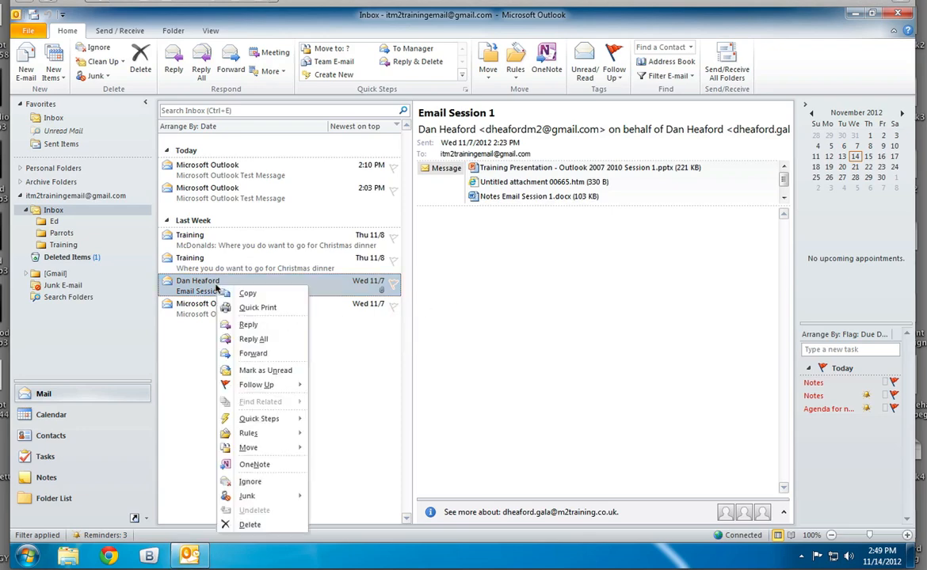
mouse_move(284, 434)
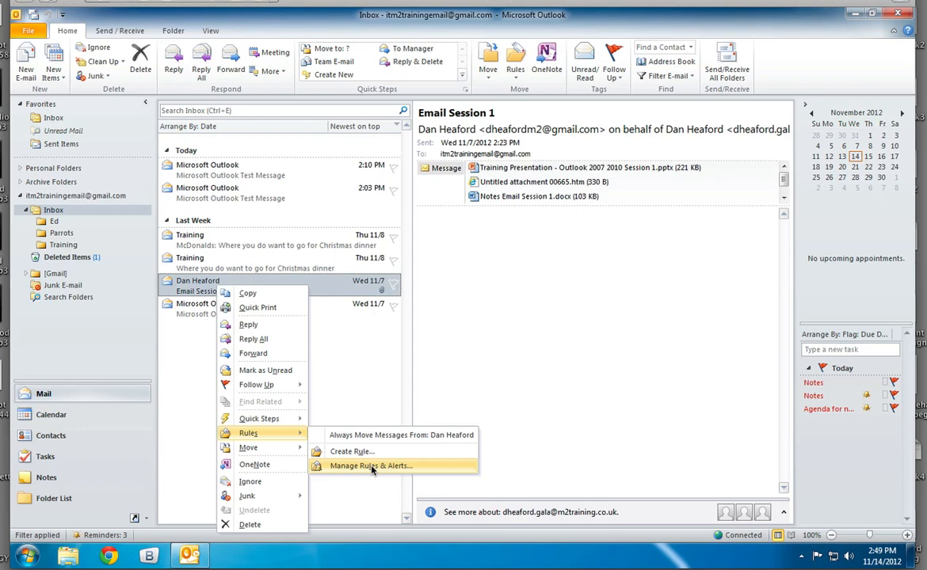
click(348, 452)
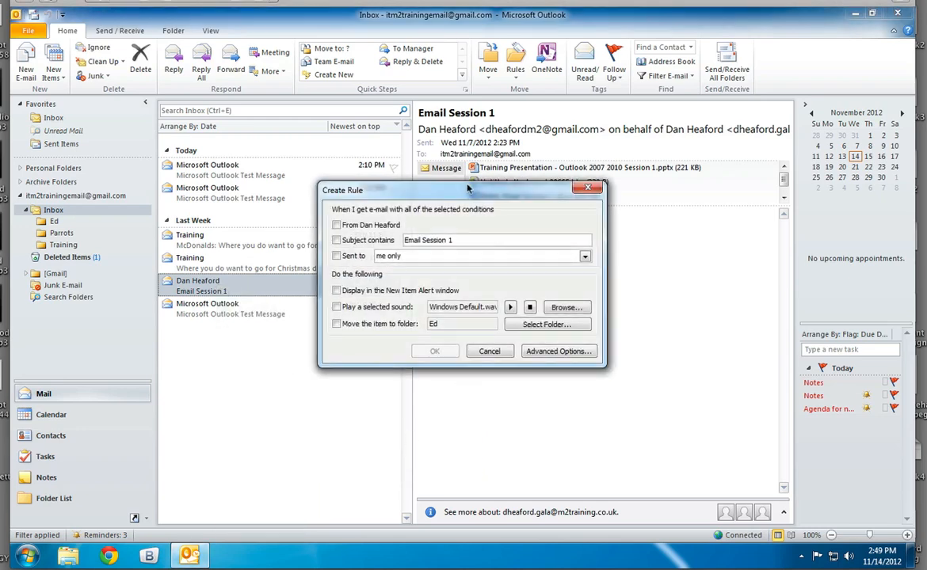
drag(467, 189, 572, 258)
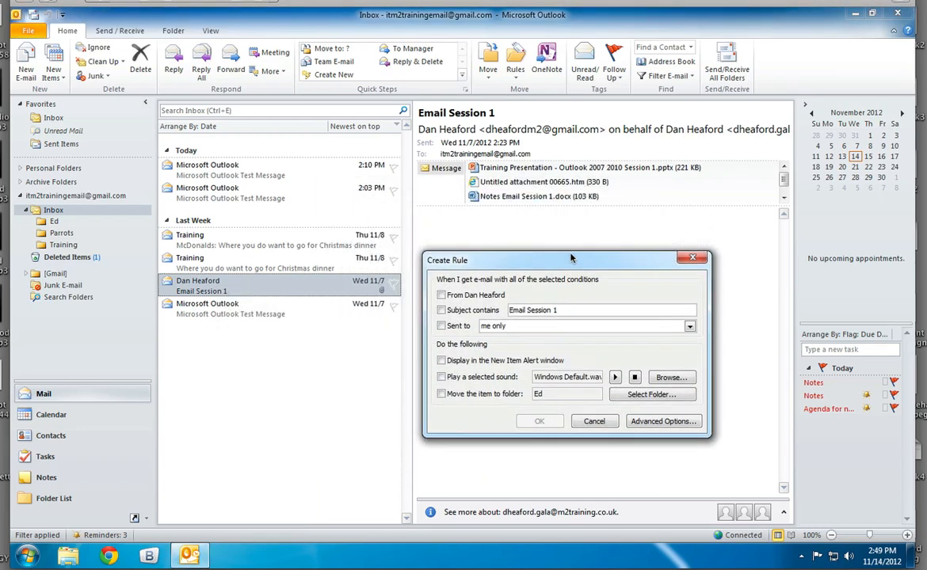
click(442, 311)
click(442, 310)
click(610, 421)
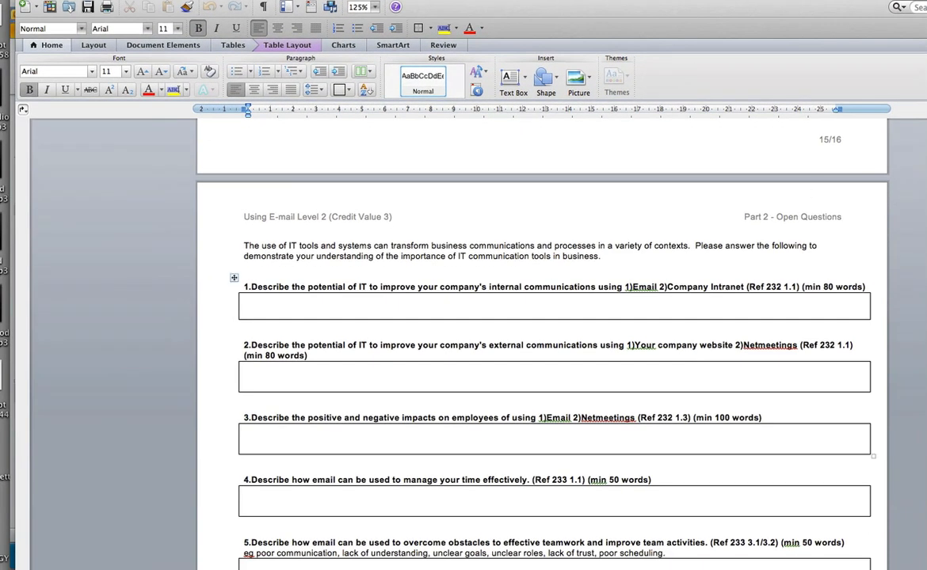
Switch to the Using E-mail Level 2 document in Word and shrink its window so it fits on the screen.
drag(926, 238, 889, 238)
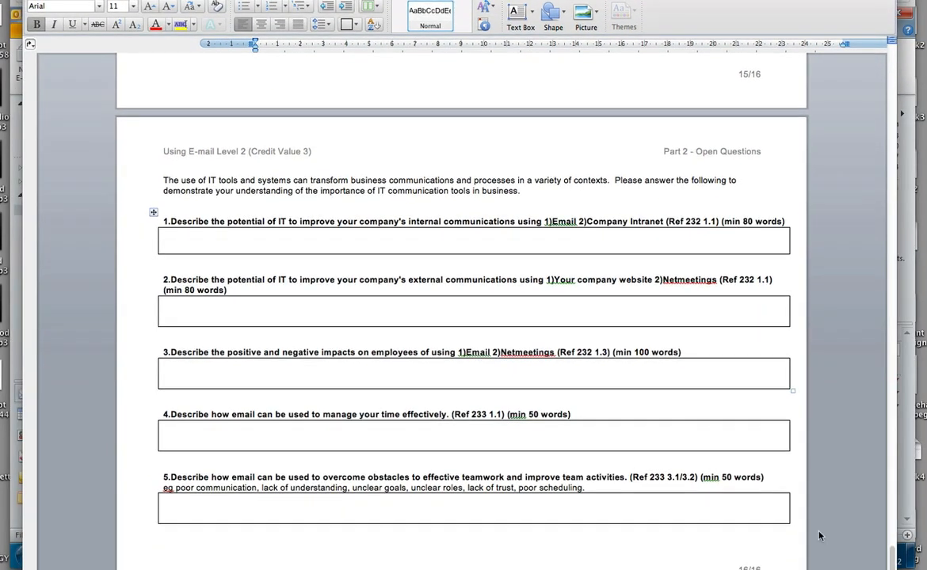
drag(892, 569, 877, 512)
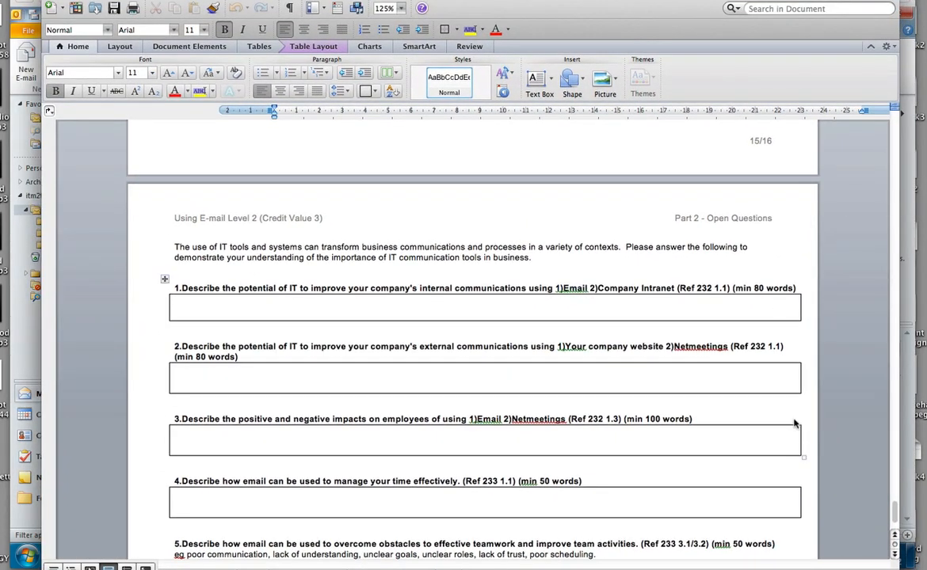
drag(895, 569, 884, 514)
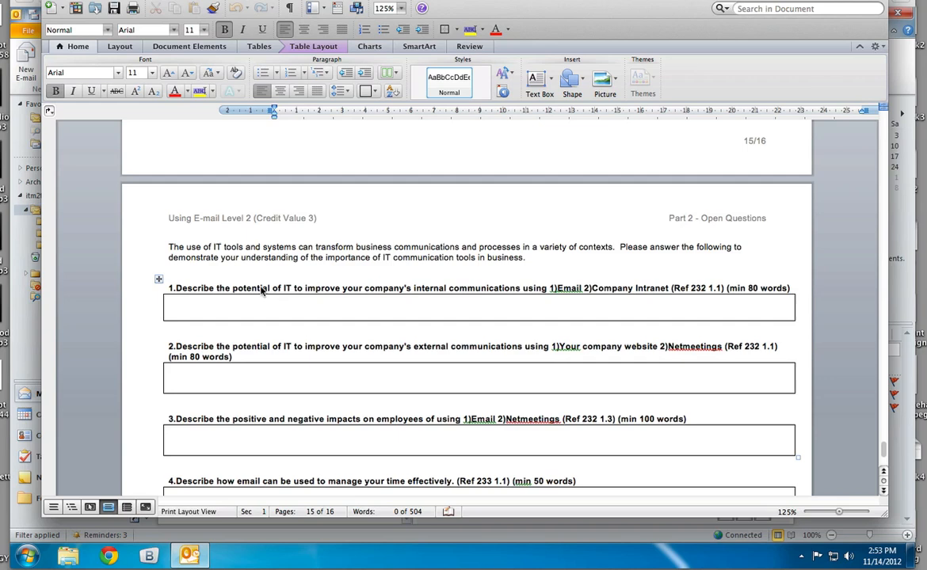
Read open questions 1 to 3, selecting key wording on internal and external communications, company website, Netmeetings and impacts on employees.
drag(232, 289, 519, 290)
triple_click(431, 290)
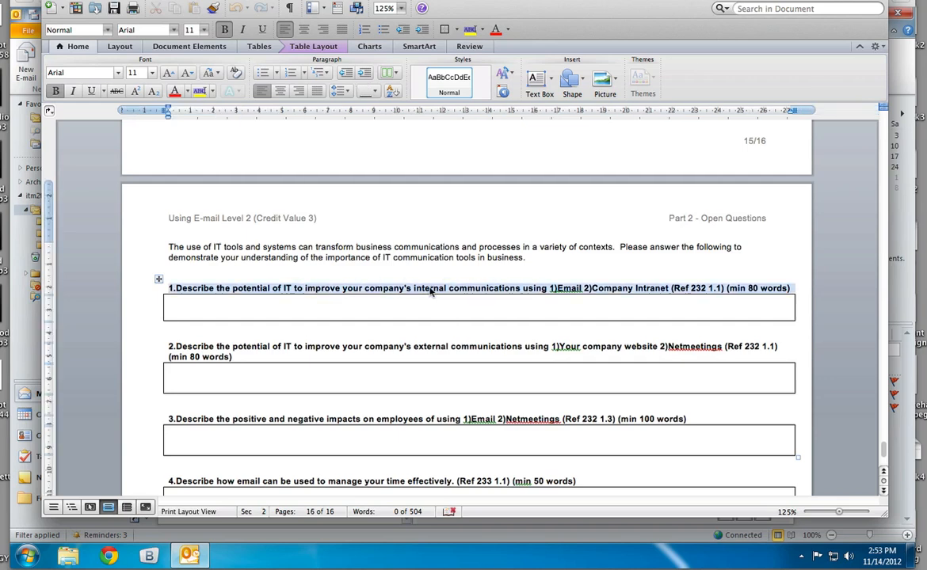
click(455, 291)
double_click(428, 290)
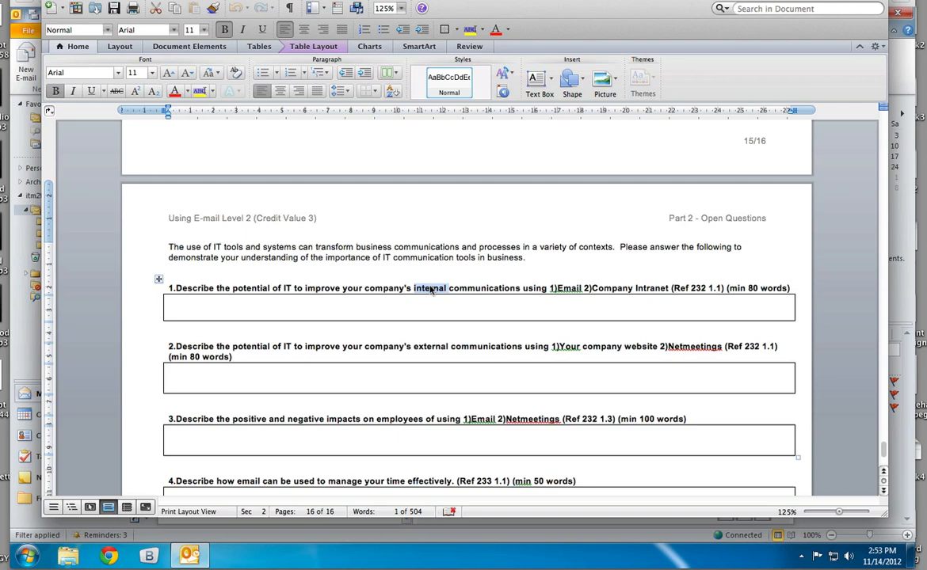
double_click(426, 349)
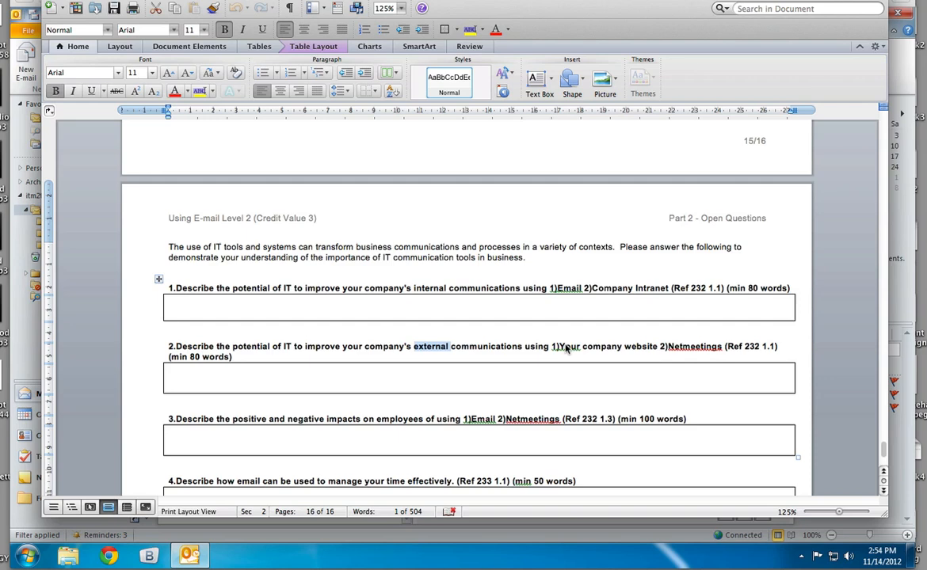
drag(561, 348, 652, 349)
double_click(699, 353)
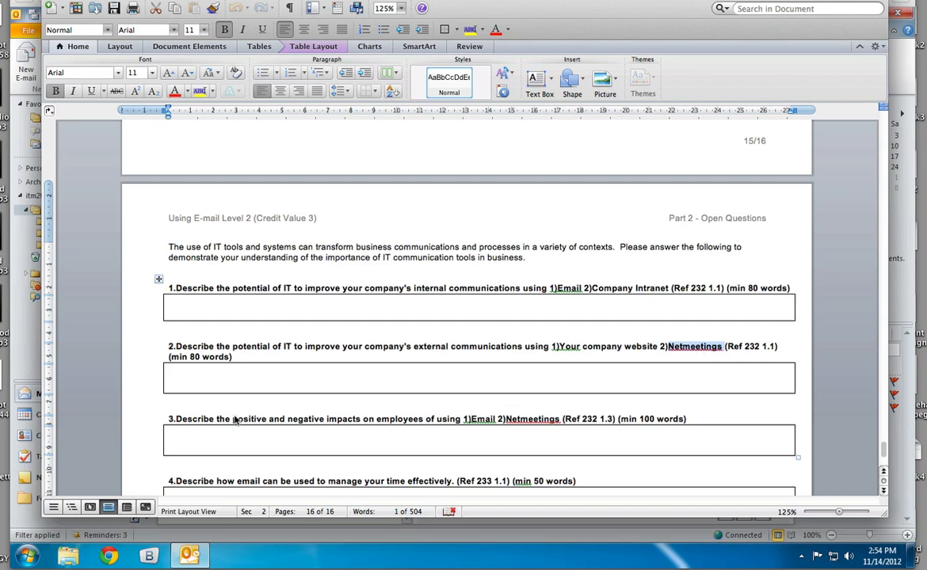
drag(235, 421, 426, 421)
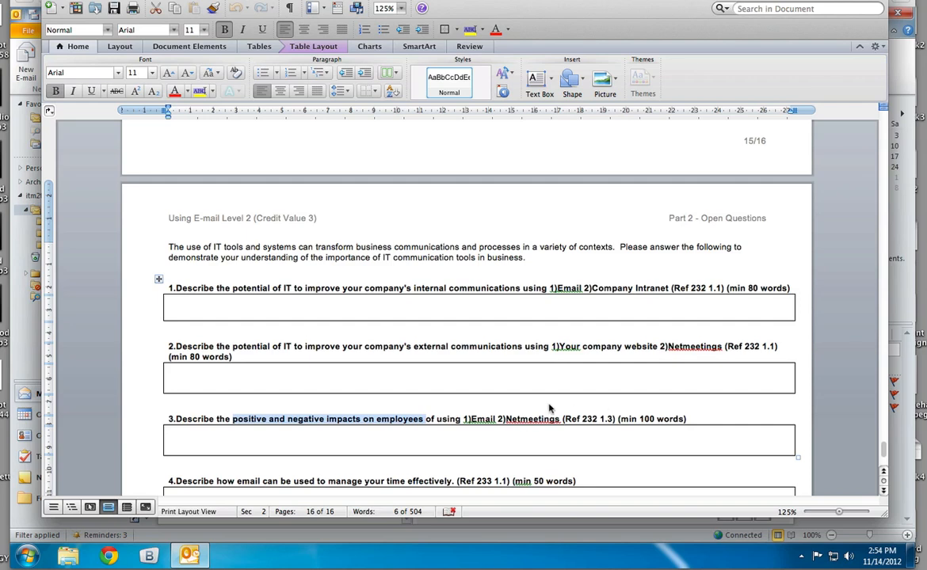
Read open questions 4 and 5, selecting the wording on managing time effectively and overcoming obstacles to effective teamwork.
scroll(548, 410, down, 2)
scroll(549, 408, down, 3)
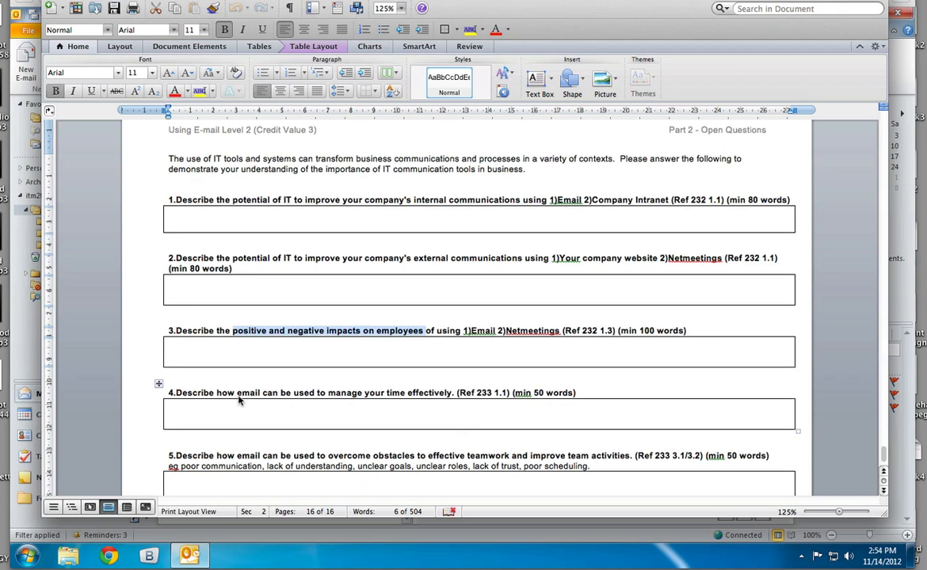
drag(237, 396, 420, 396)
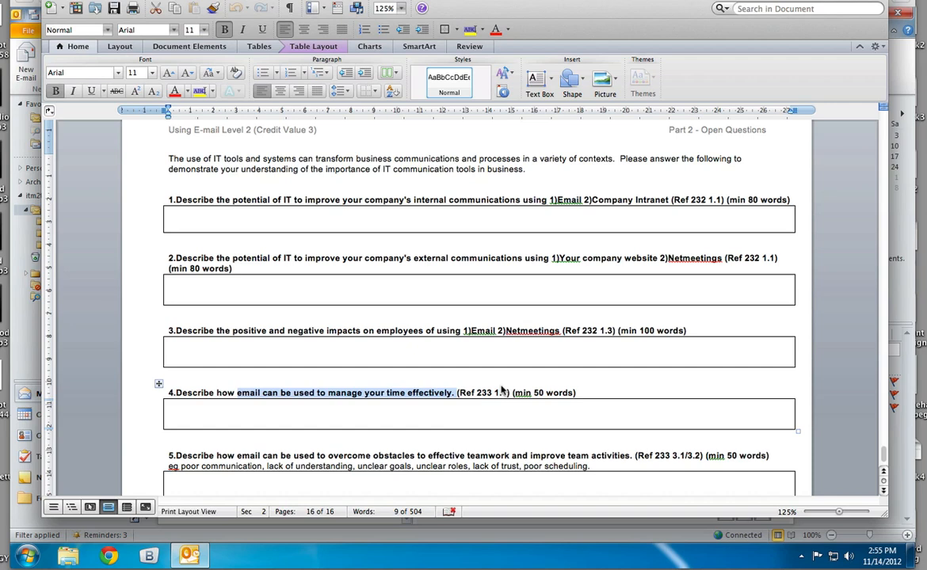
scroll(500, 392, down, 1)
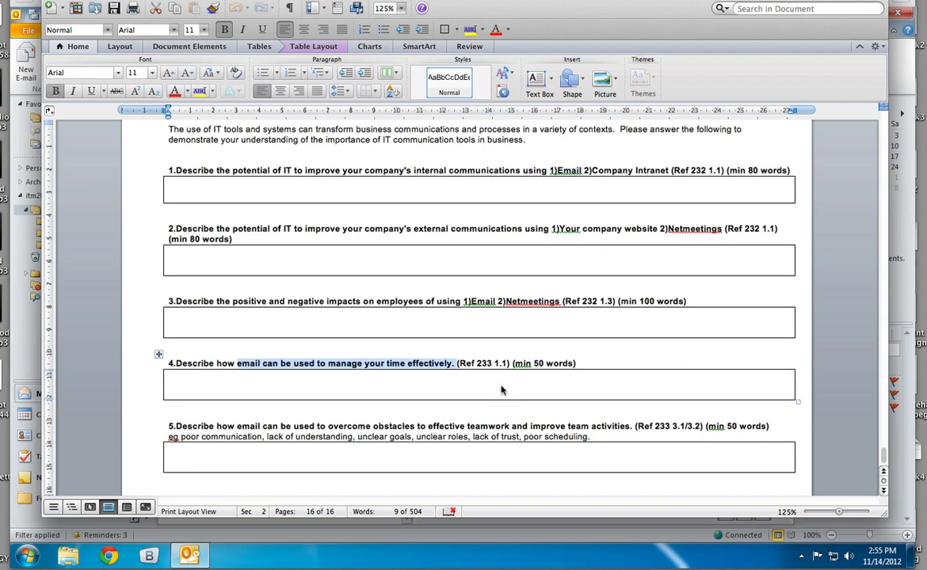
drag(294, 427, 626, 427)
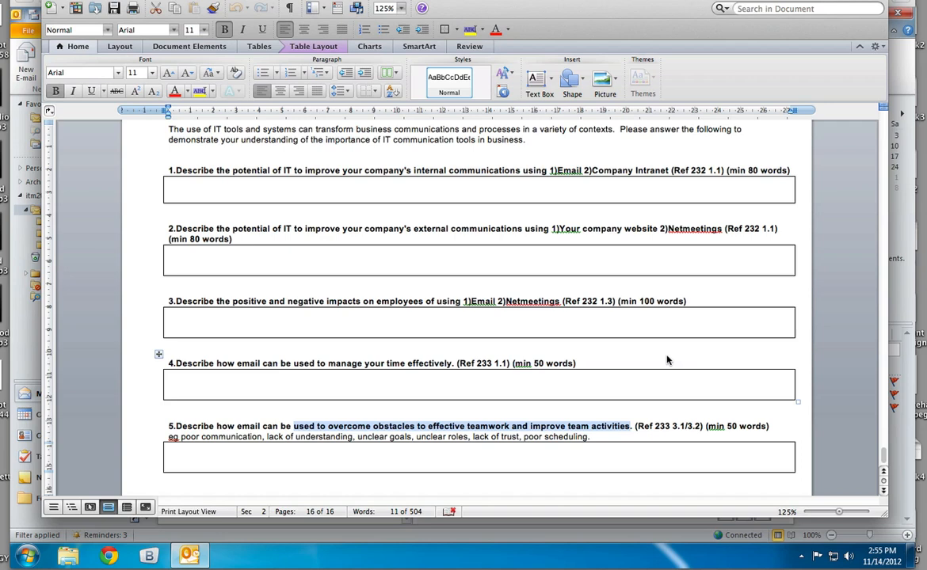
Look back through the screenshots evidence pages, and check the minimum word requirement in the first open question.
scroll(665, 341, up, 15)
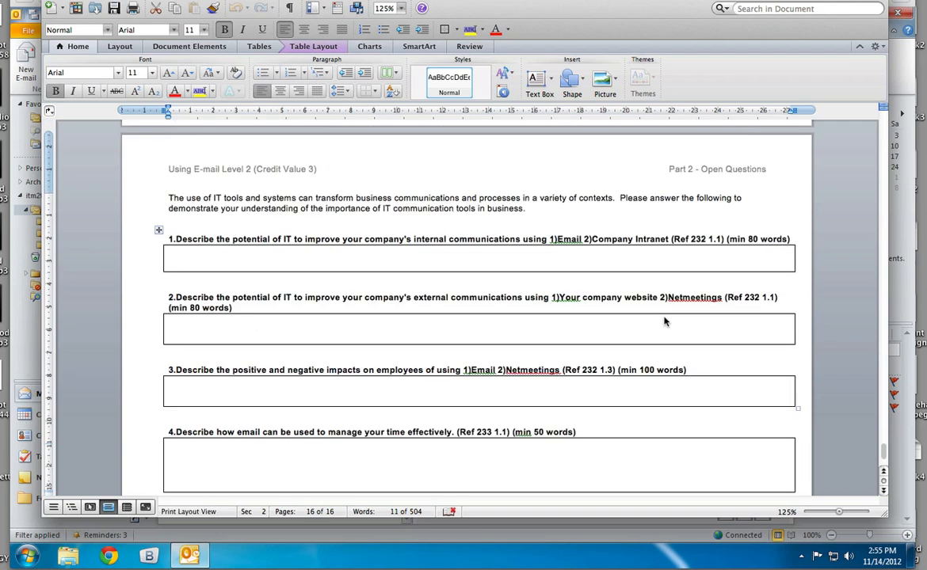
scroll(665, 322, up, 10)
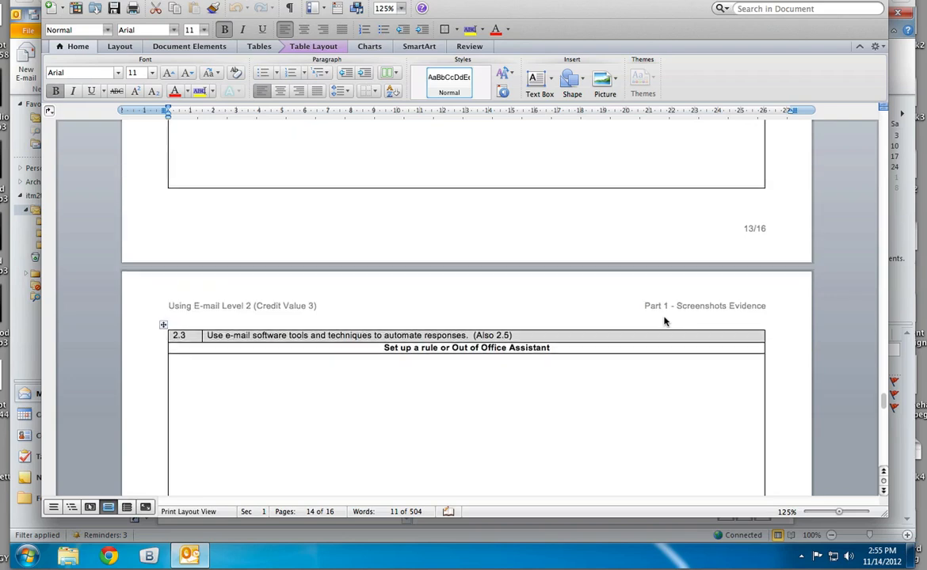
scroll(665, 322, down, 15)
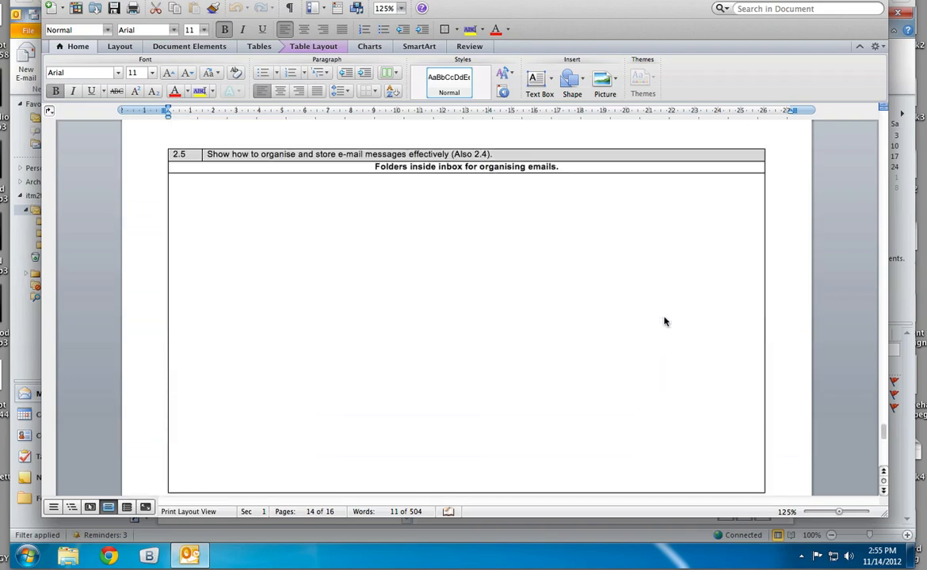
scroll(664, 322, down, 5)
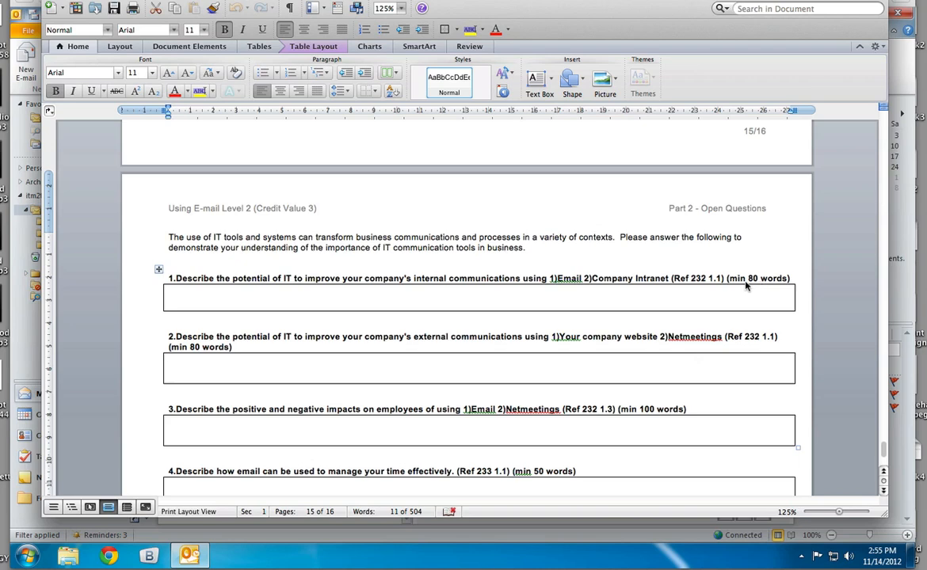
drag(759, 278, 728, 278)
scroll(653, 361, down, 2)
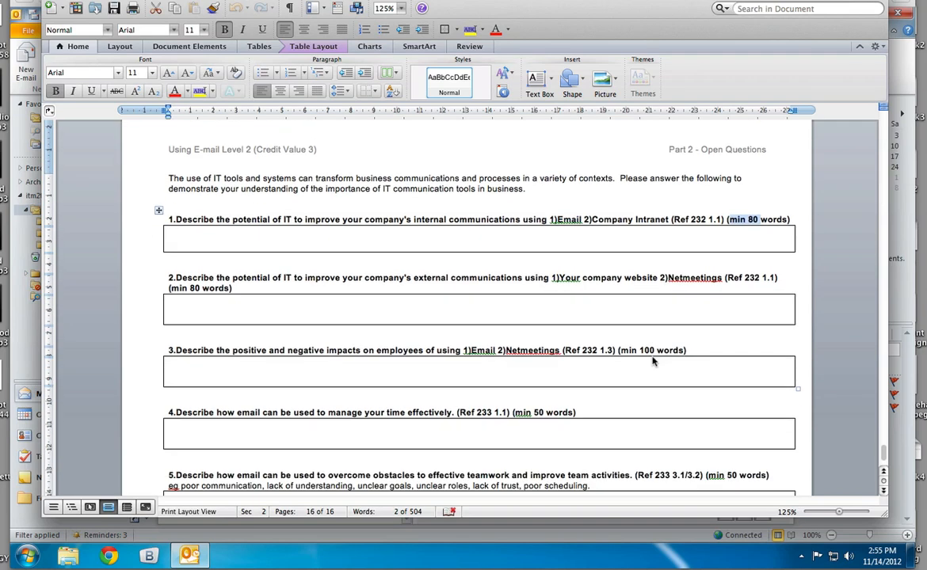